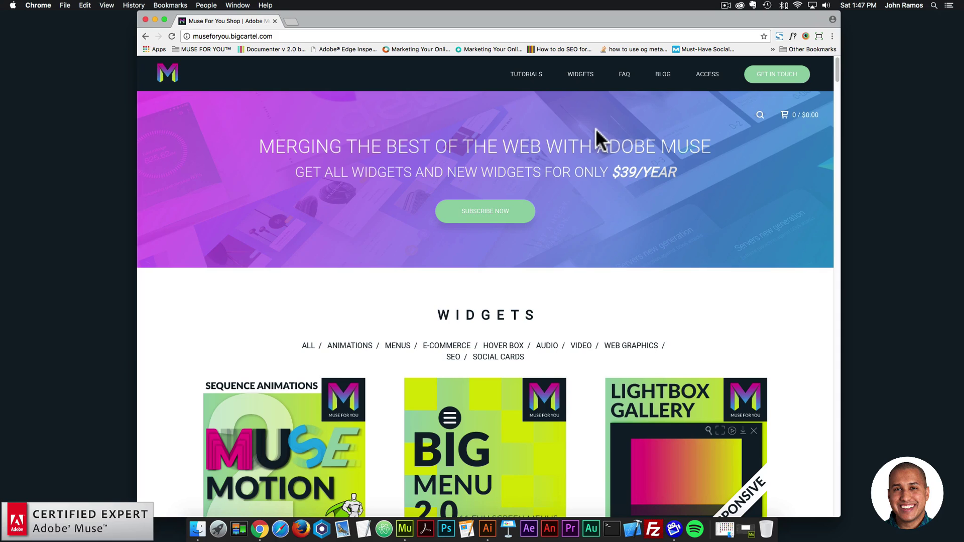
Find the Image Text Widget in the shop's widget list, open its product page and launch its preview
scroll(596, 128, "down", 4)
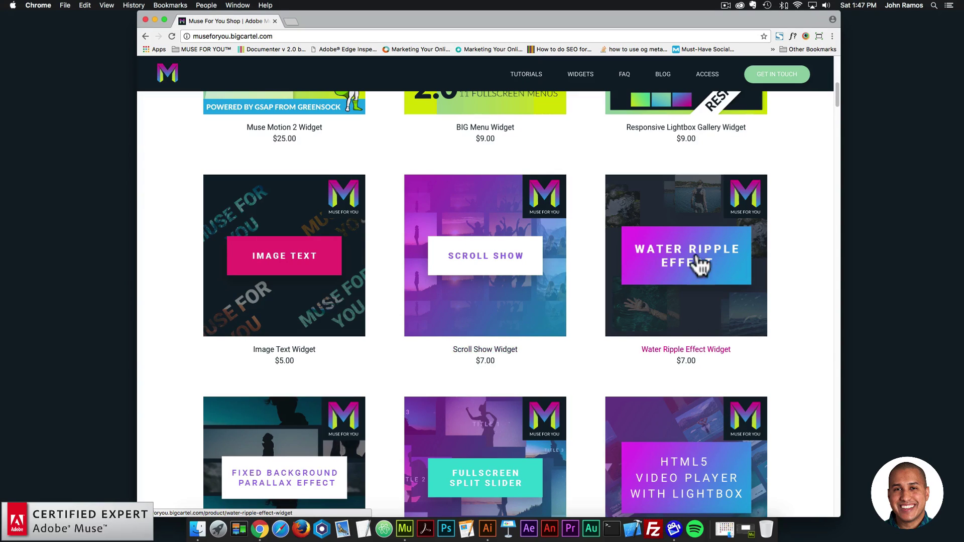
scroll(641, 288, "down", 2)
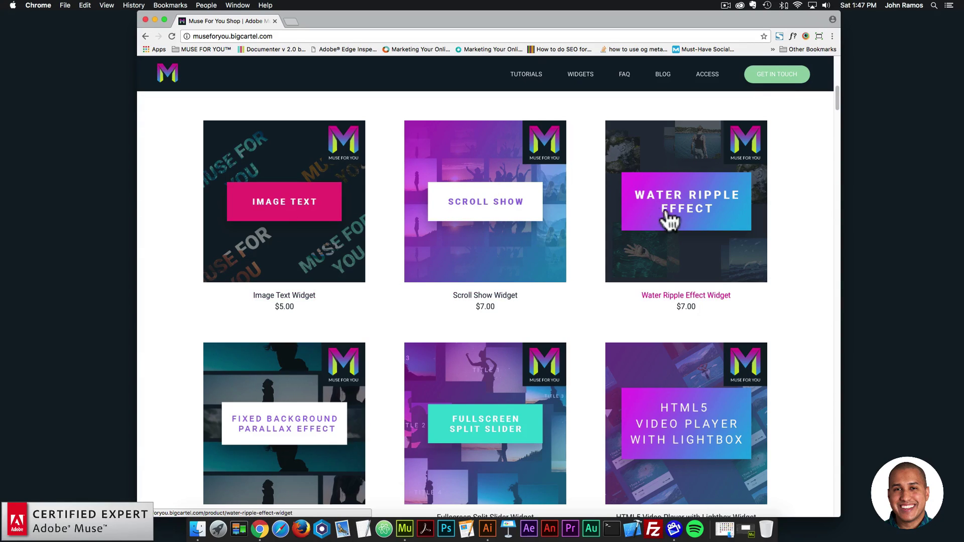
left_click(281, 202)
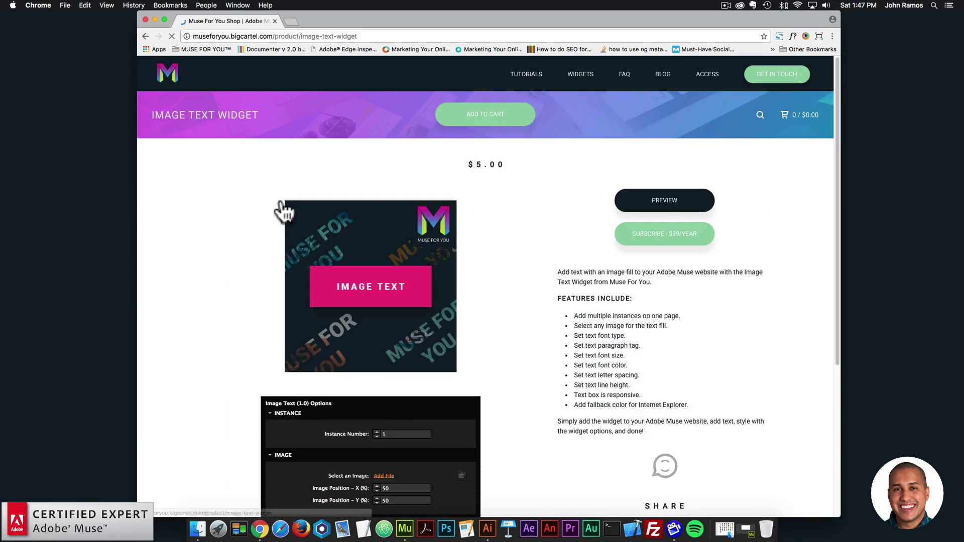
left_click(665, 202)
Look through the image-filled text samples on the Image Text preview page and return to its shop page
scroll(482, 281, "down", 1)
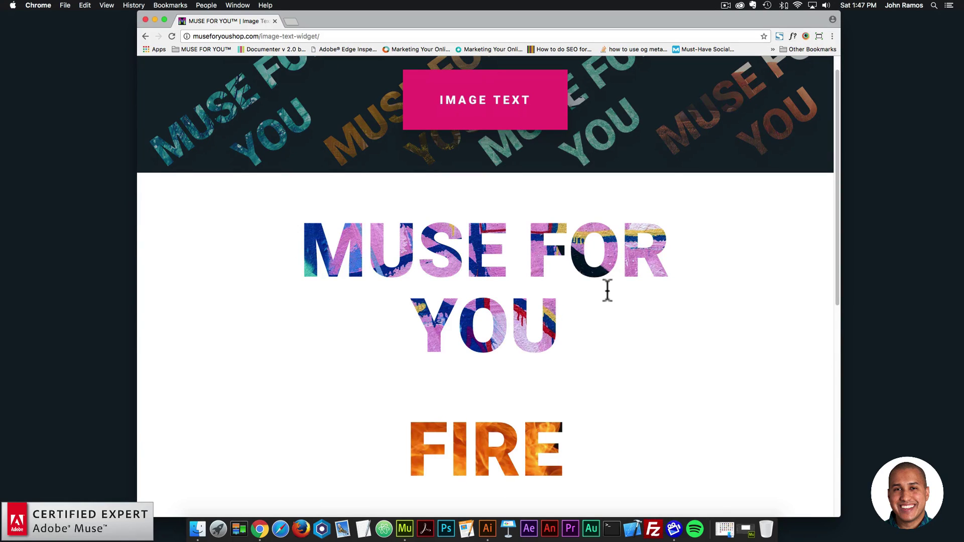
scroll(605, 290, "down", 5)
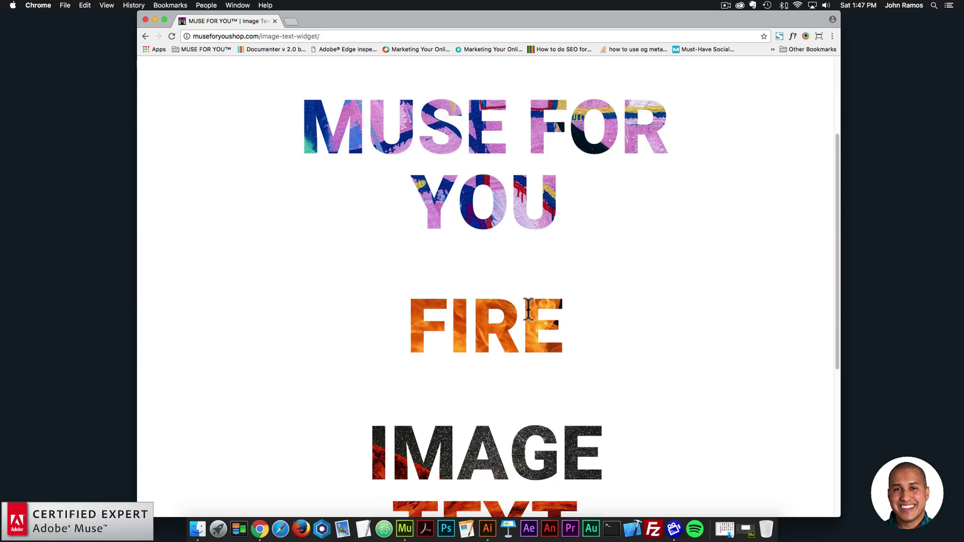
scroll(529, 310, "down", 5)
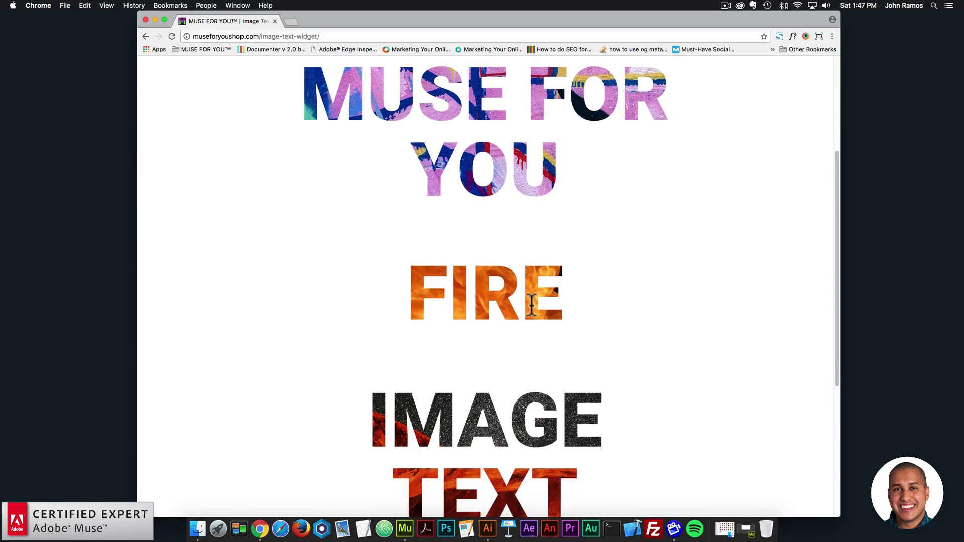
scroll(551, 351, "down", 6)
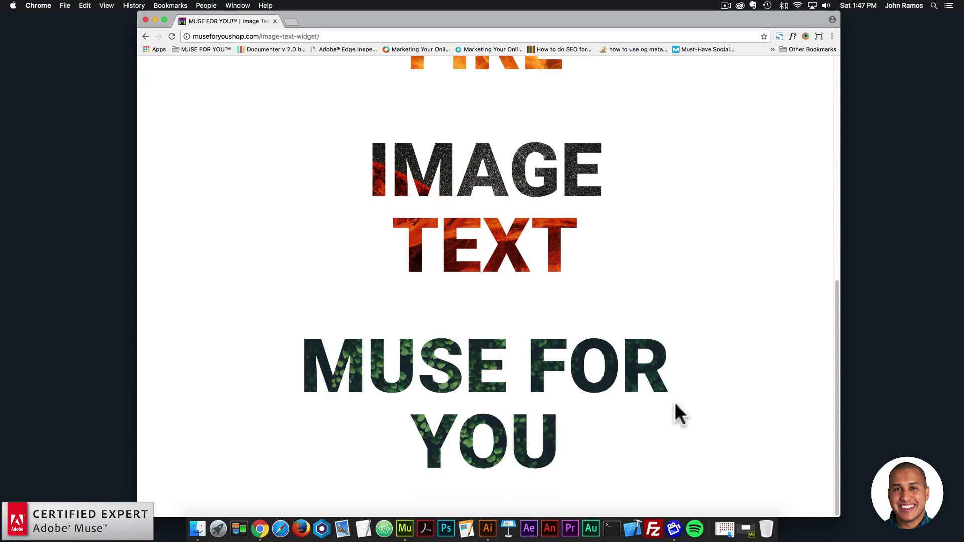
scroll(673, 397, "up", 15)
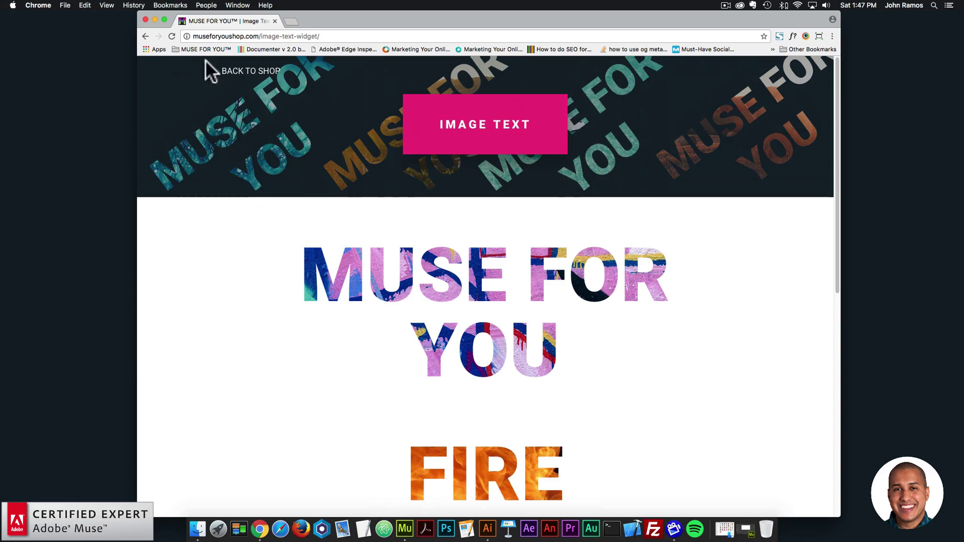
left_click(254, 76)
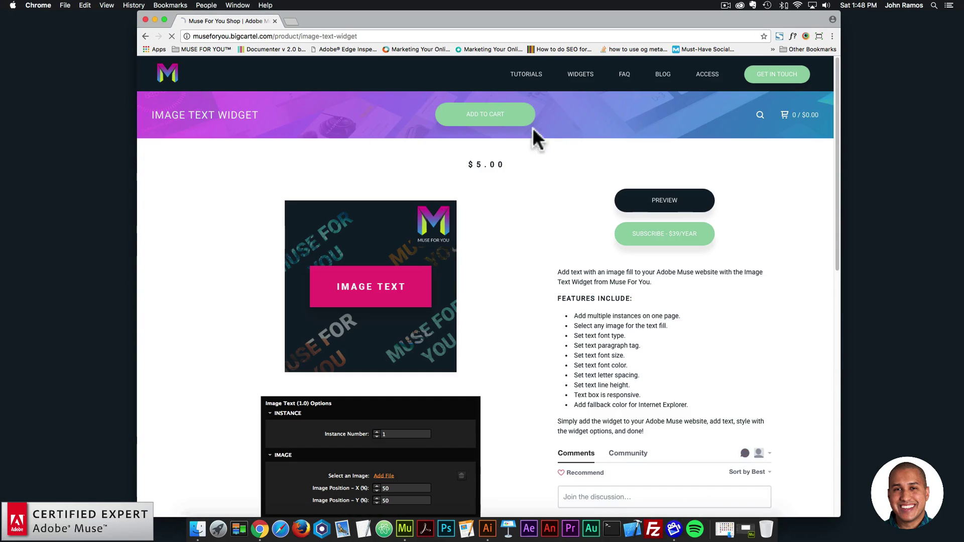
Go back to the widget list, open the Scroll Show Widget's product page and launch its Example 1 preview
left_click(580, 75)
scroll(560, 145, "down", 10)
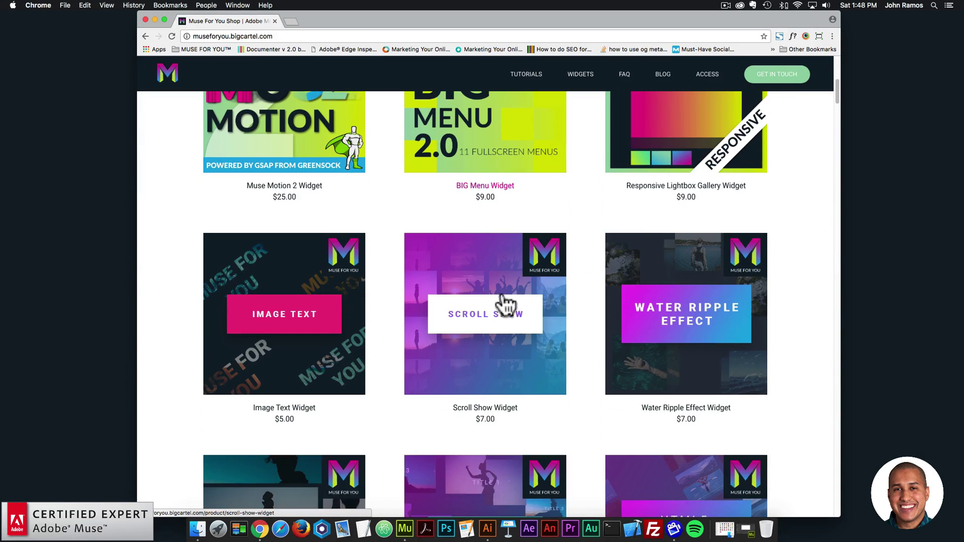
left_click(501, 312)
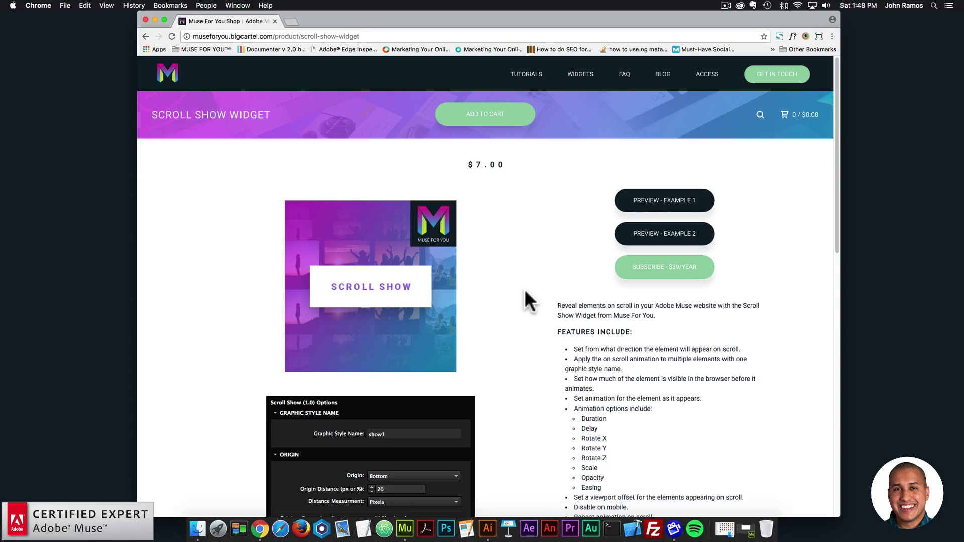
left_click(669, 211)
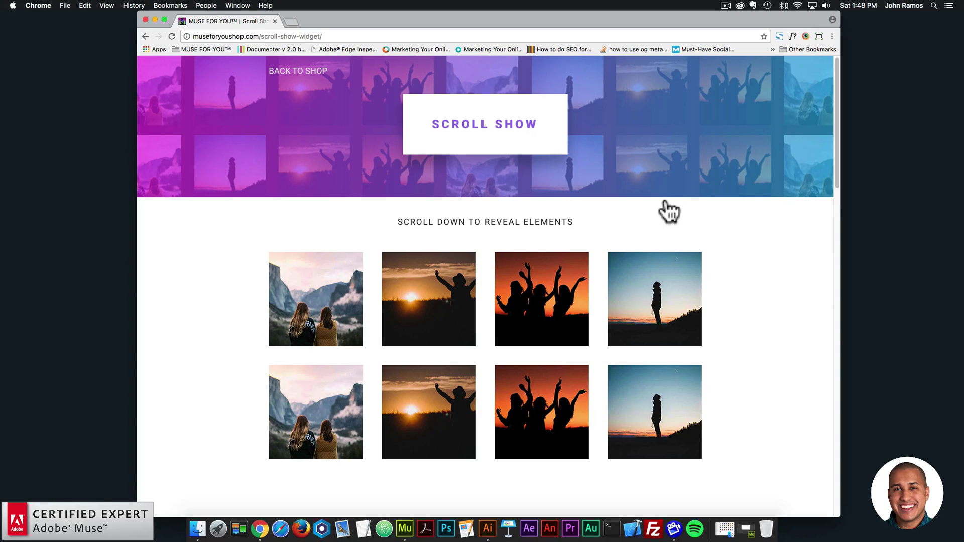
Examine how the image rows are revealed on the Scroll Show preview in both scroll directions, and return to its shop page
scroll(664, 202, "down", 8)
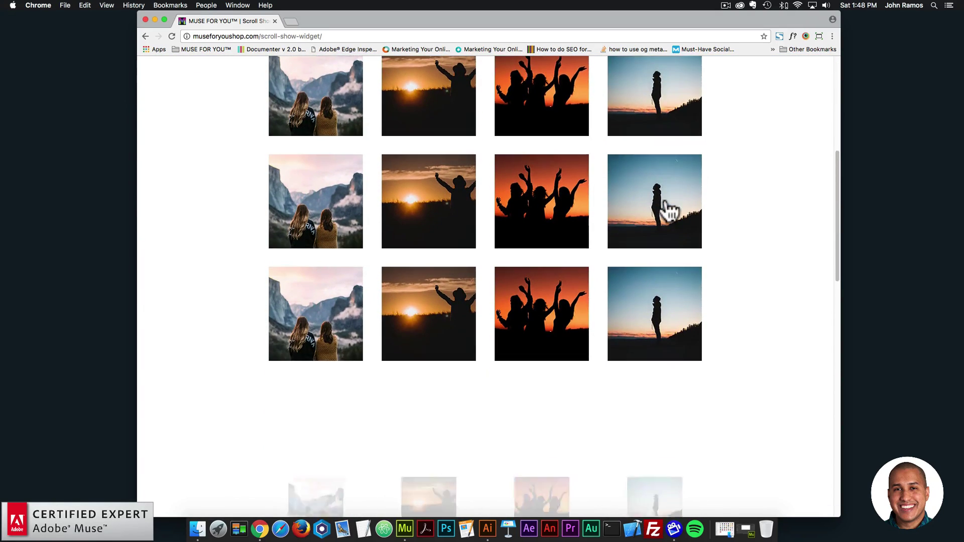
scroll(669, 211, "down", 10)
scroll(667, 211, "up", 3)
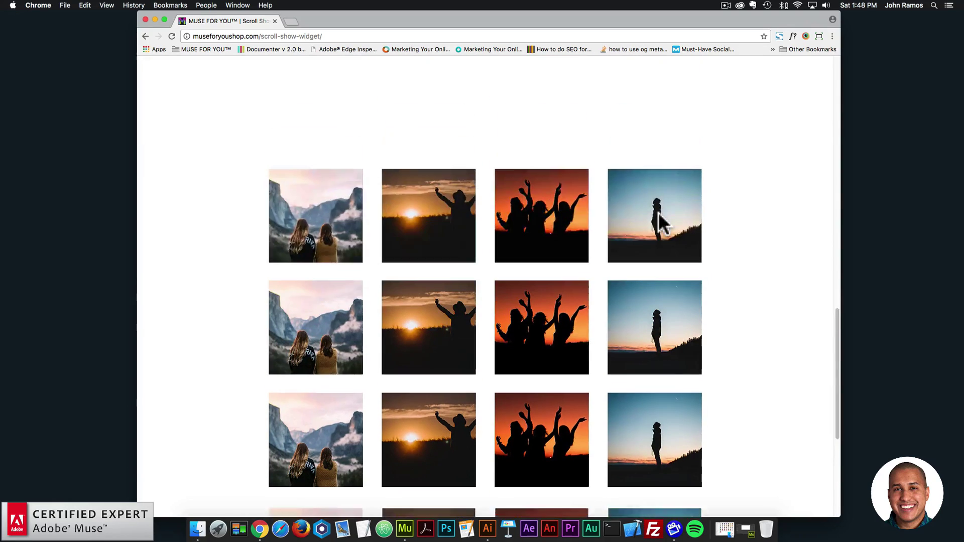
scroll(658, 213, "up", 10)
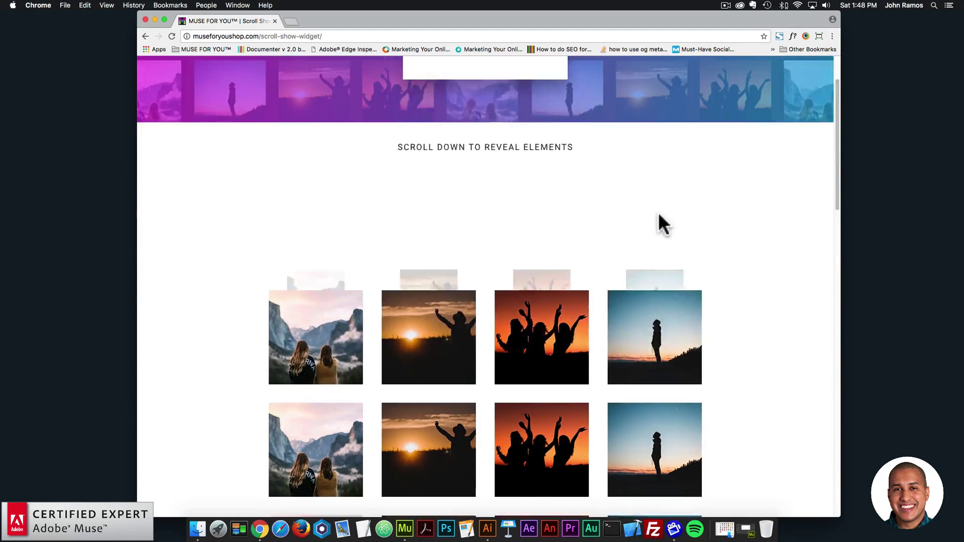
scroll(659, 215, "up", 3)
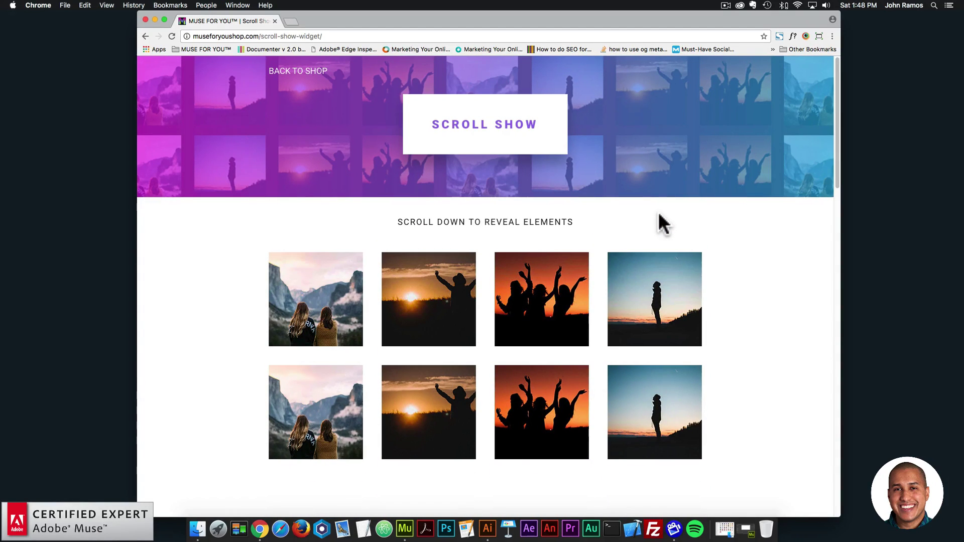
scroll(658, 212, "down", 2)
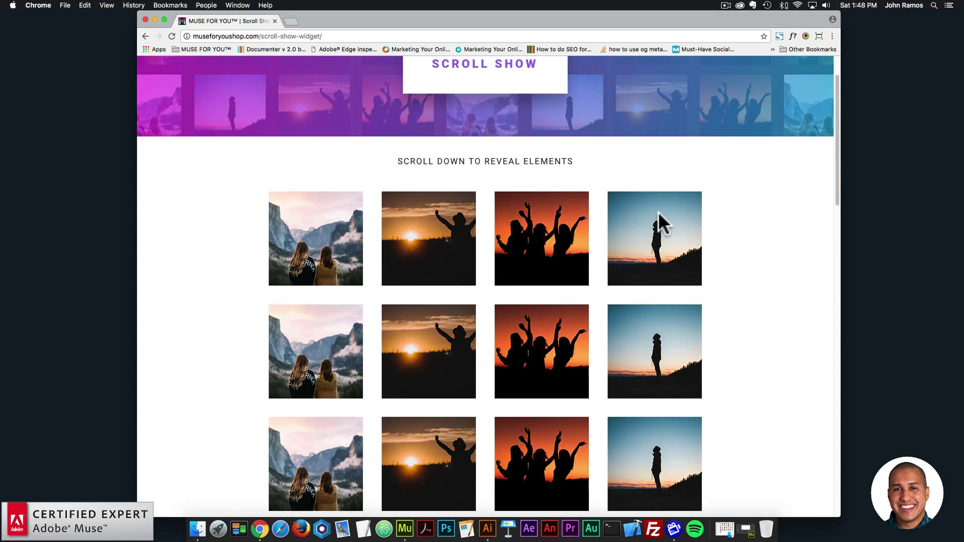
scroll(658, 211, "down", 2)
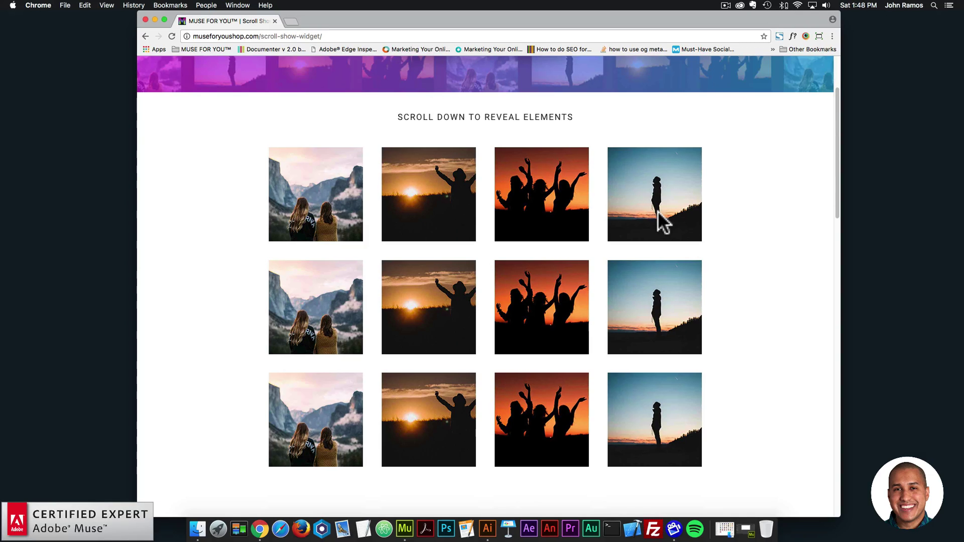
scroll(706, 211, "down", 3)
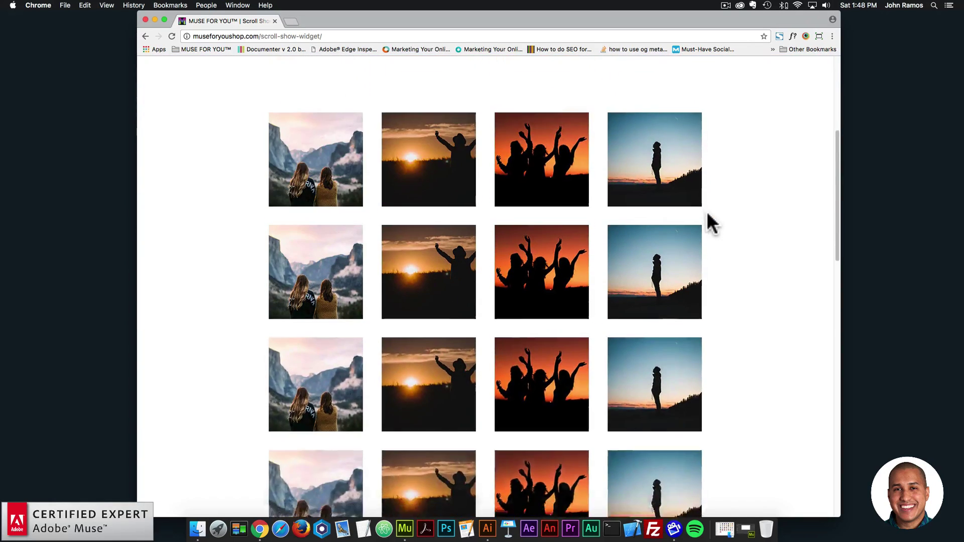
scroll(707, 214, "down", 5)
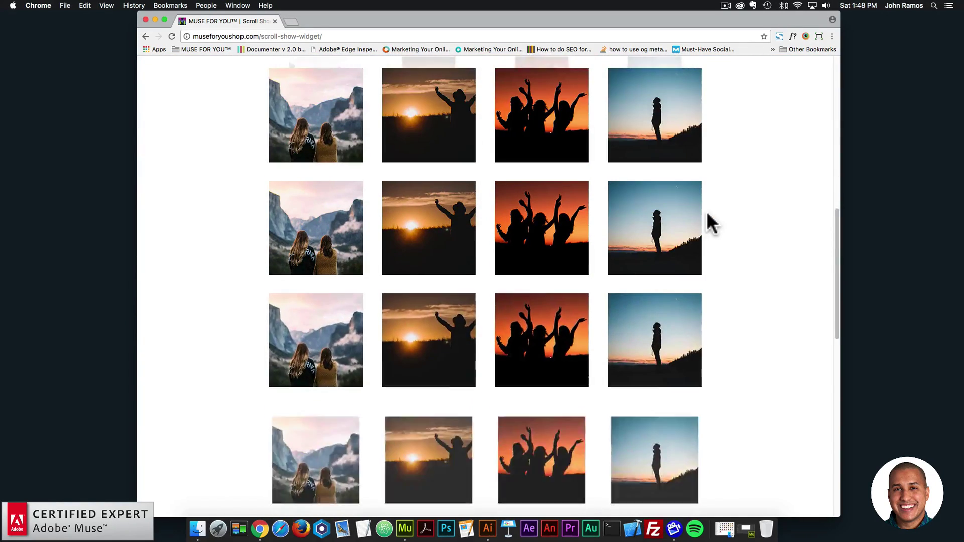
scroll(707, 213, "up", 5)
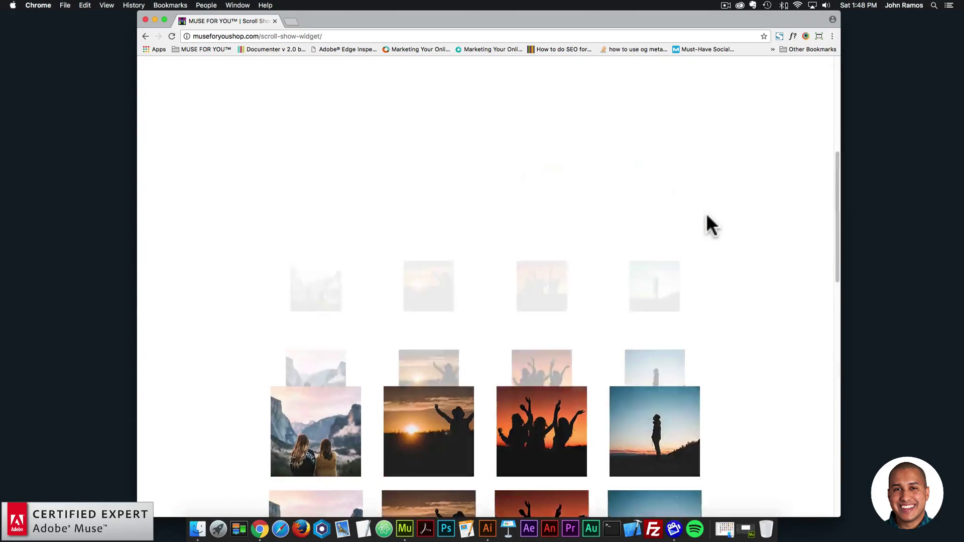
scroll(708, 215, "down", 3)
scroll(705, 218, "up", 5)
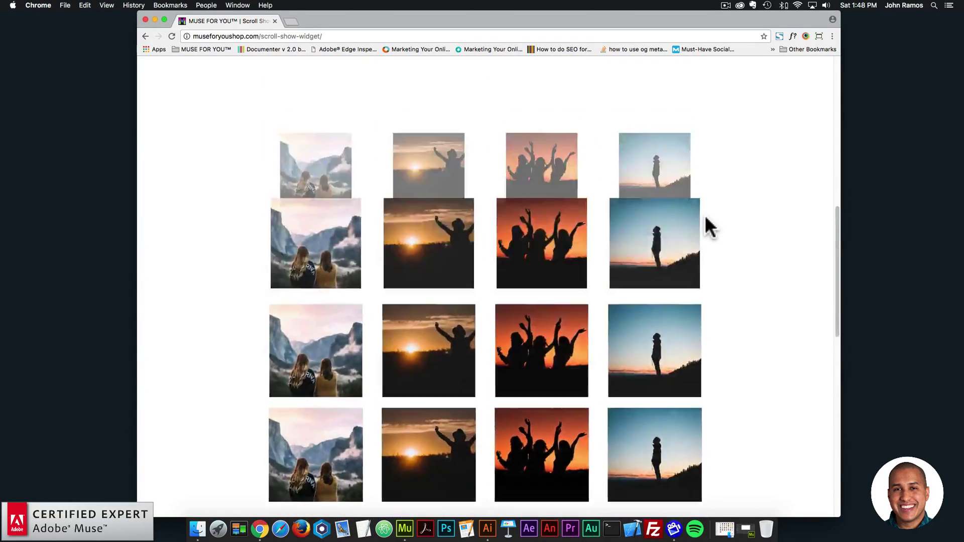
scroll(704, 215, "up", 3)
left_click(304, 73)
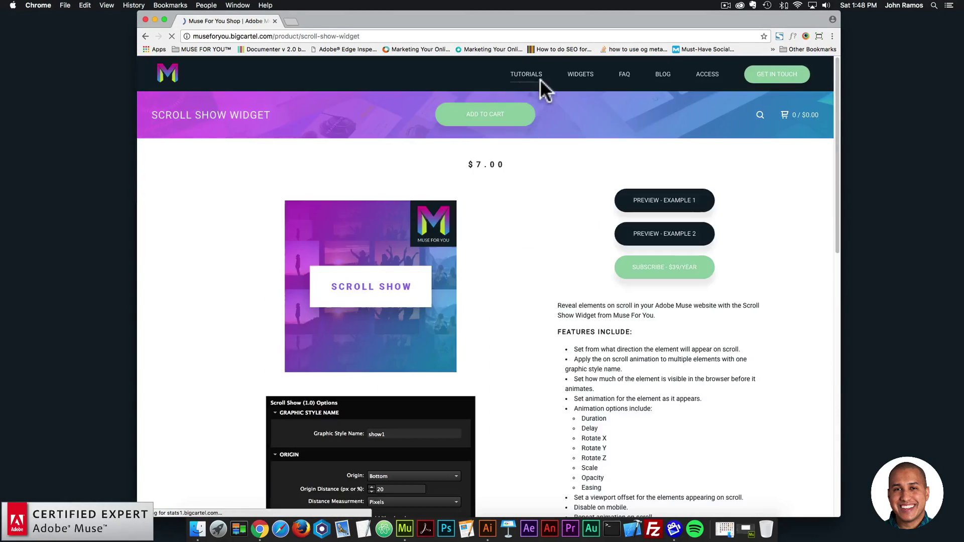
Return to the widget list, open the Water Ripple Effect Widget's product page and launch its standard preview
left_click(577, 83)
scroll(666, 276, "down", 15)
scroll(673, 274, "up", 5)
left_click(689, 249)
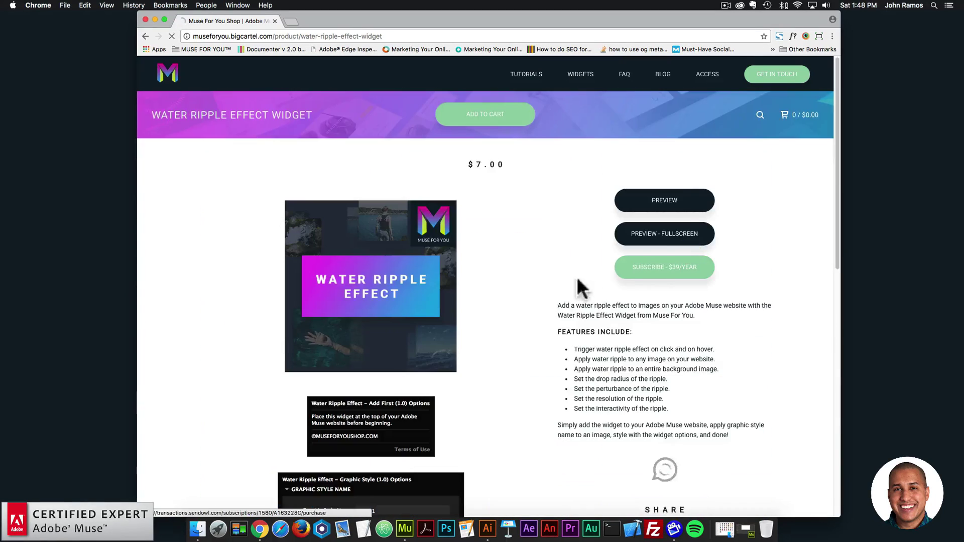
left_click(669, 202)
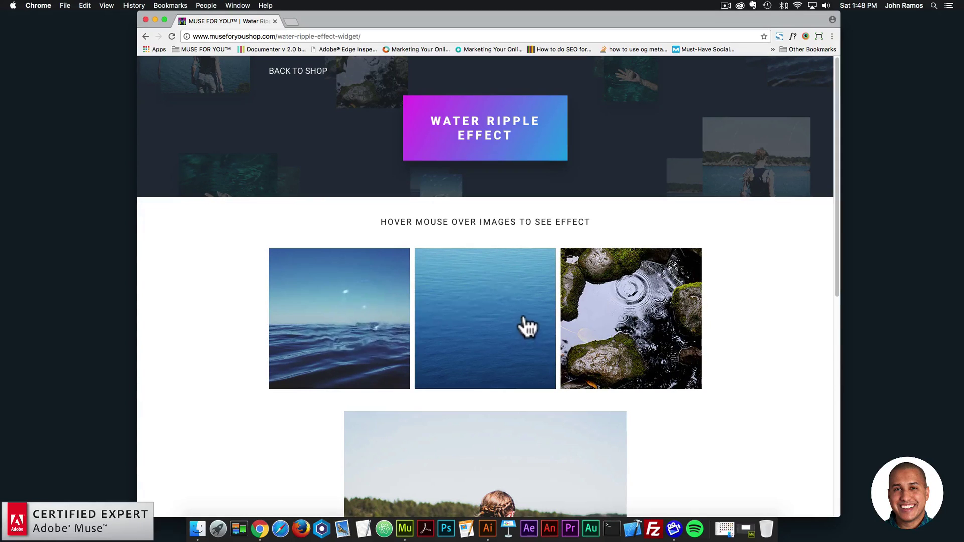
Examine the water ripple effect on the preview page's images and in the fullscreen preview, returning to the shop page after each
scroll(422, 420, "down", 6)
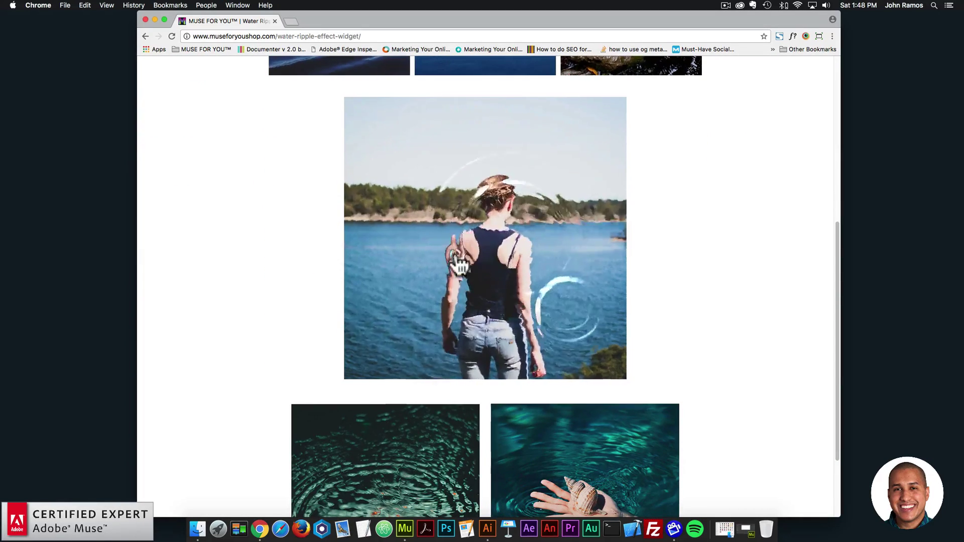
scroll(416, 362, "down", 4)
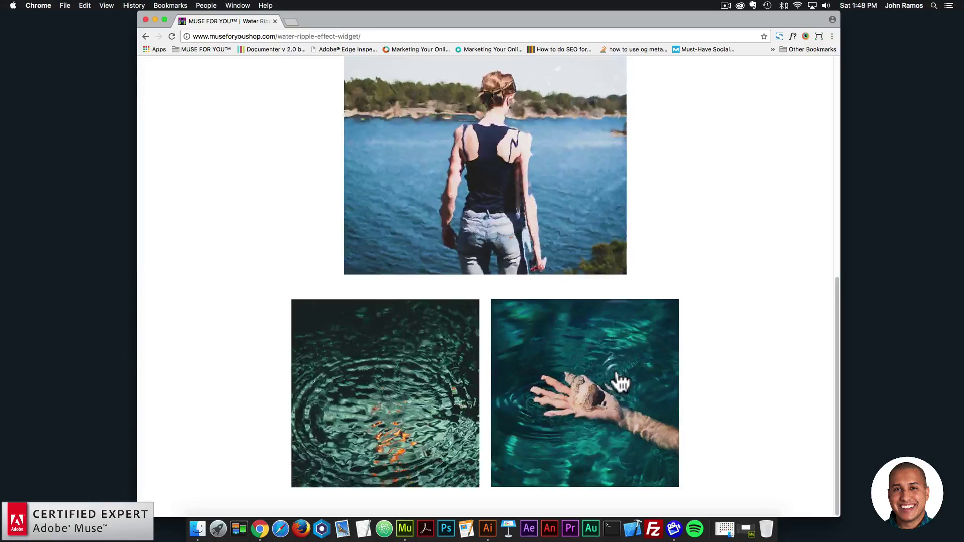
scroll(620, 384, "up", 10)
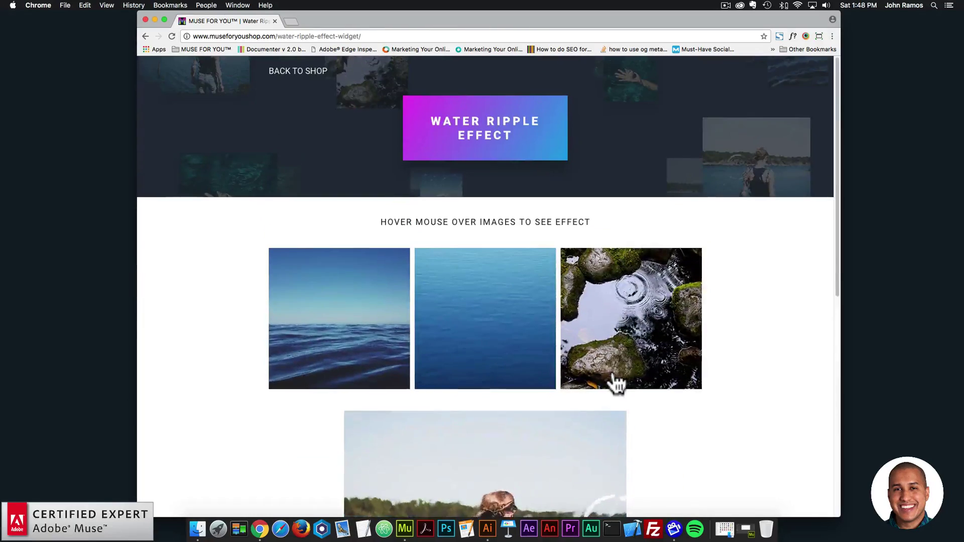
left_click(301, 78)
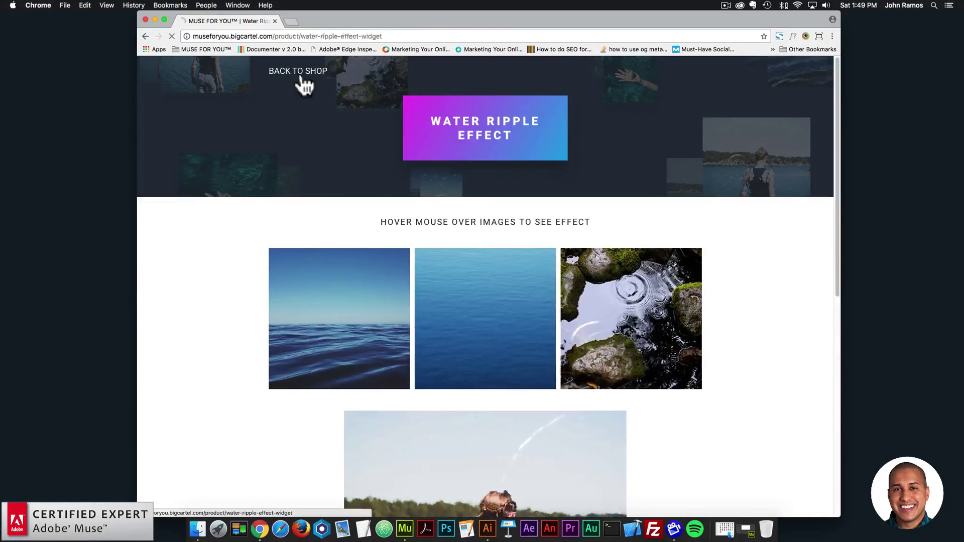
left_click(675, 240)
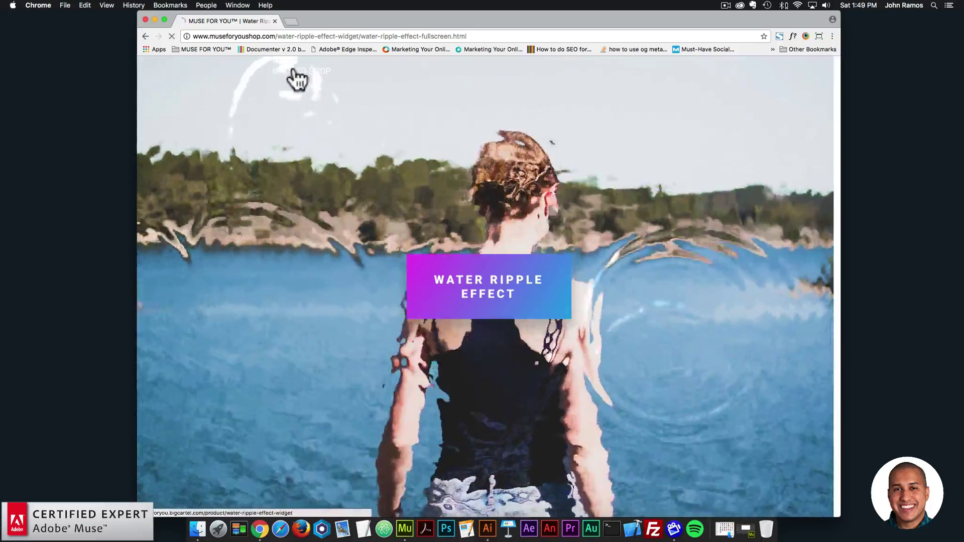
left_click(298, 75)
Go back to the widget list and open the Fixed Background Parallax Effect Widget's product page
left_click(581, 76)
scroll(560, 156, "down", 5)
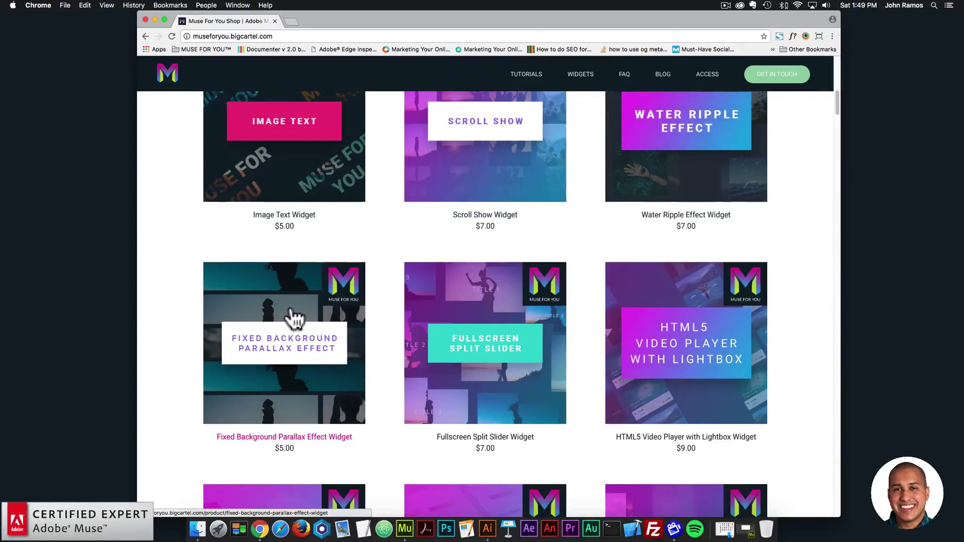
left_click(295, 318)
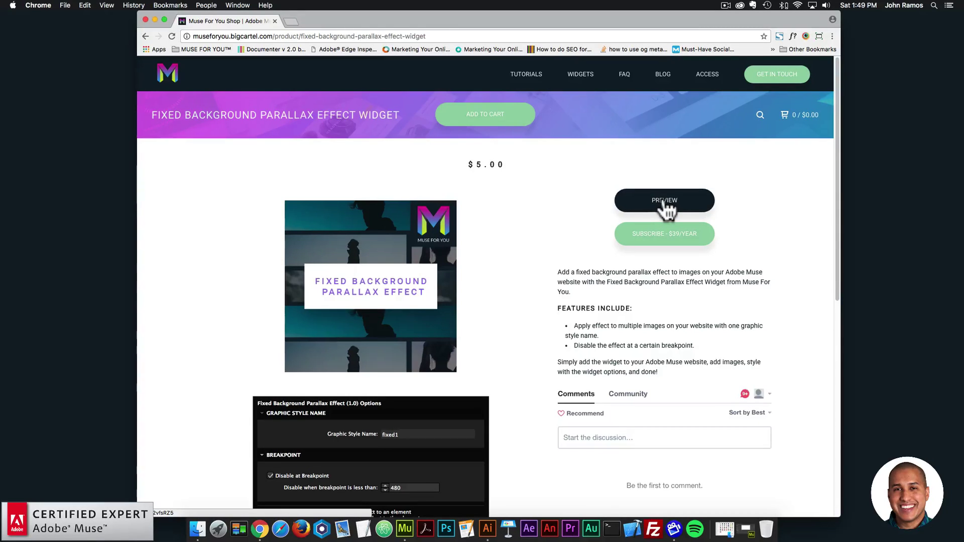
Examine the parallax effect on the full-width image bands of the Fixed Background Parallax Effect preview page
scroll(561, 206, "down", 10)
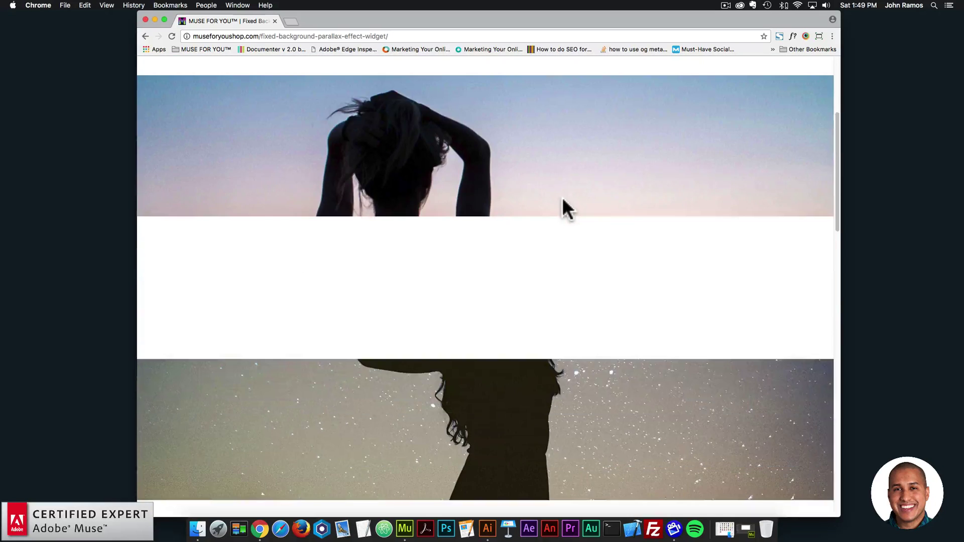
scroll(562, 198, "down", 8)
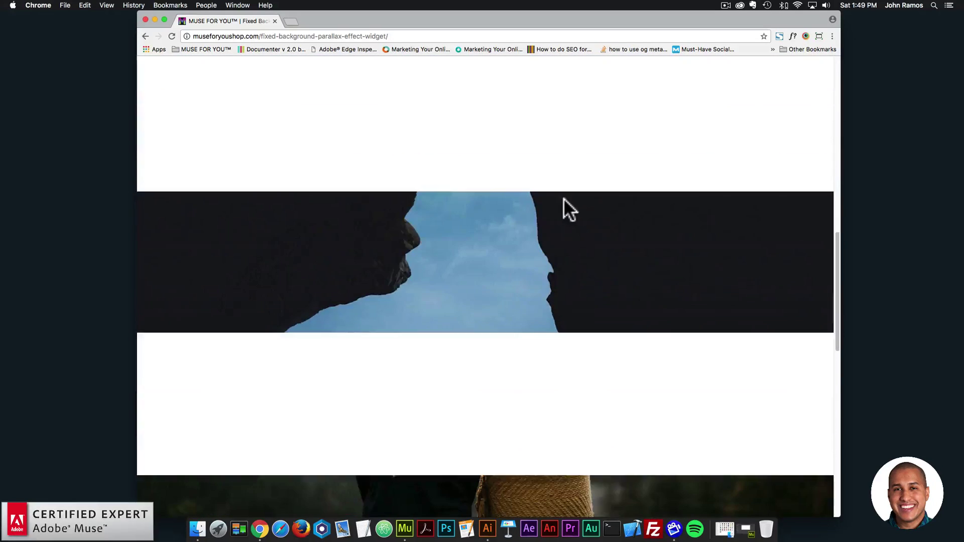
scroll(563, 198, "down", 3)
scroll(563, 198, "up", 8)
scroll(562, 200, "down", 8)
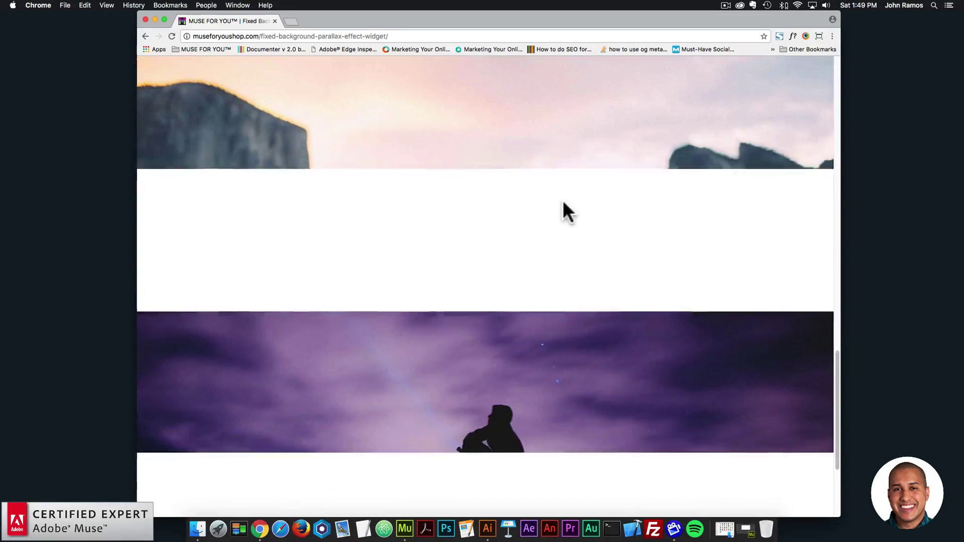
Compare how the mountain, cave and purple-sky image bands shift on the parallax preview page, ending at the page's title banner
scroll(564, 203, "up", 6)
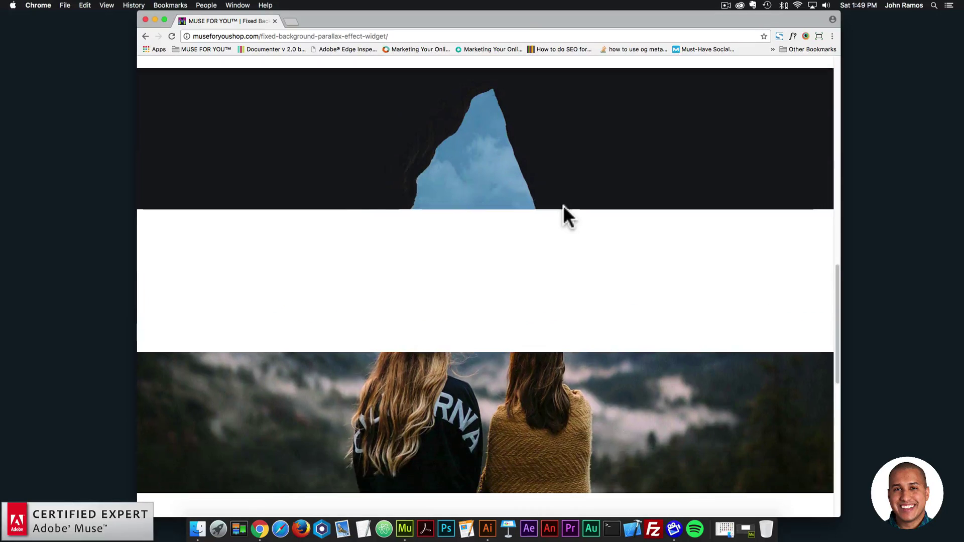
scroll(563, 206, "down", 8)
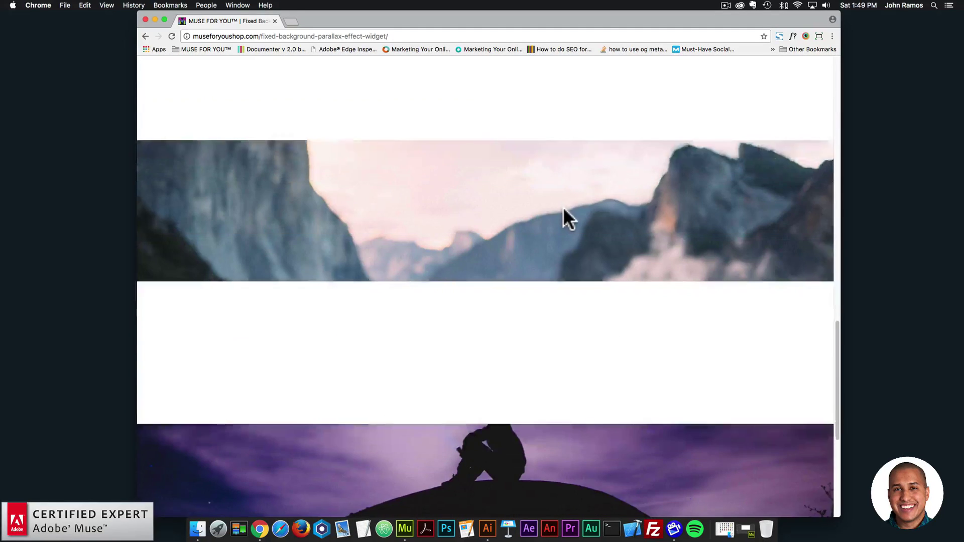
scroll(562, 207, "down", 3)
scroll(563, 207, "up", 8)
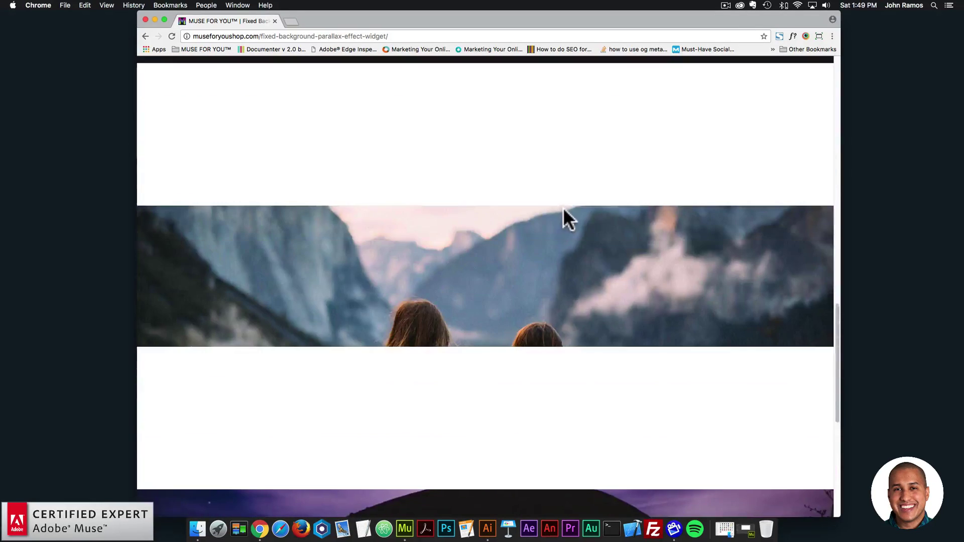
scroll(563, 204, "up", 10)
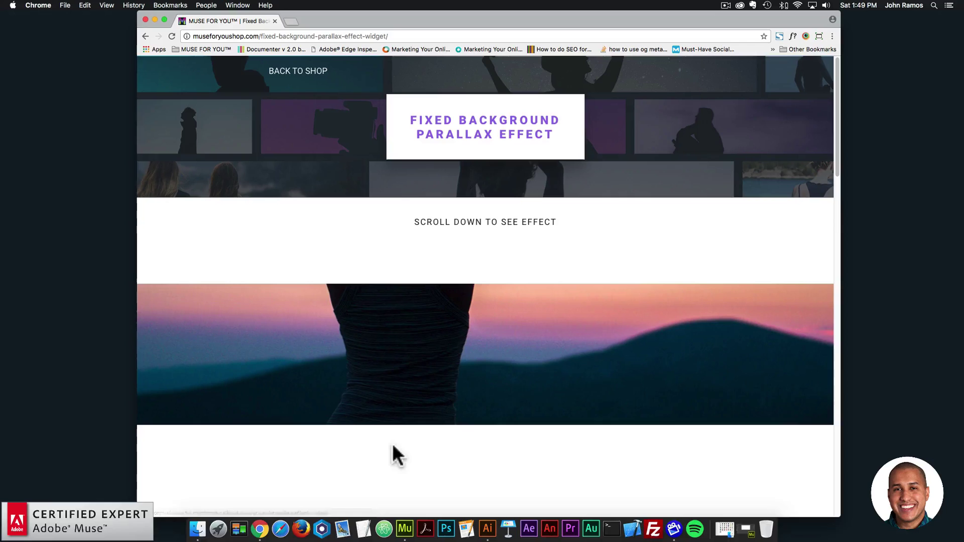
Switch to Adobe Muse and search the library for "image text"
left_click(404, 530)
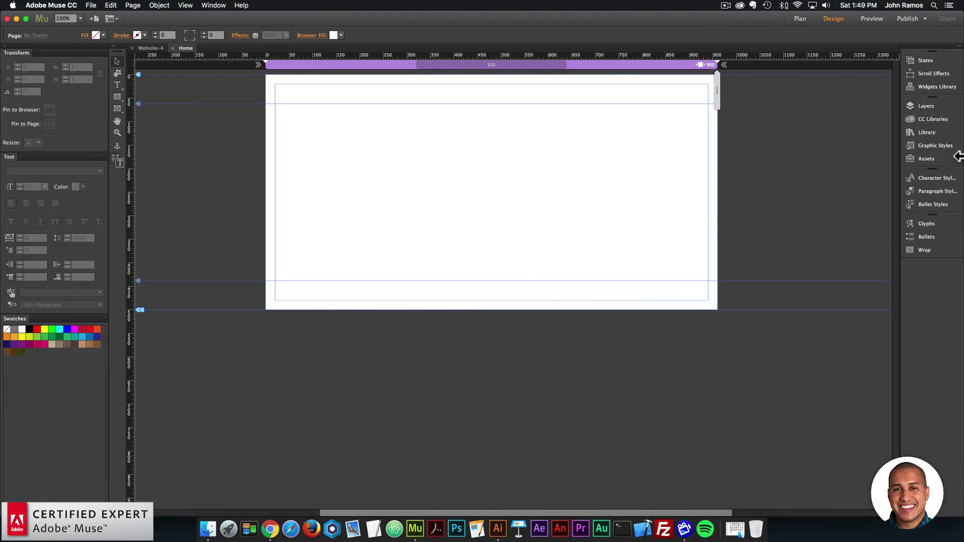
left_click(946, 132)
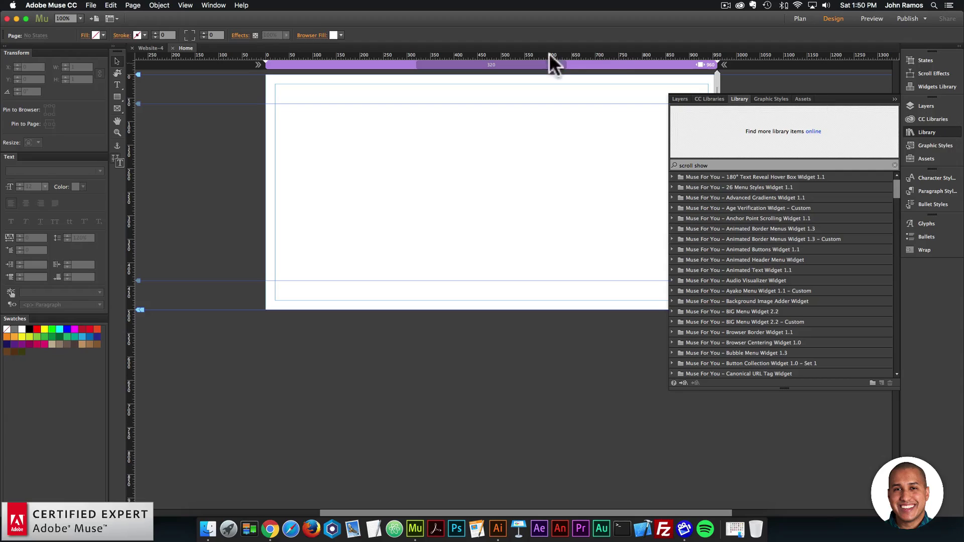
left_click(214, 5)
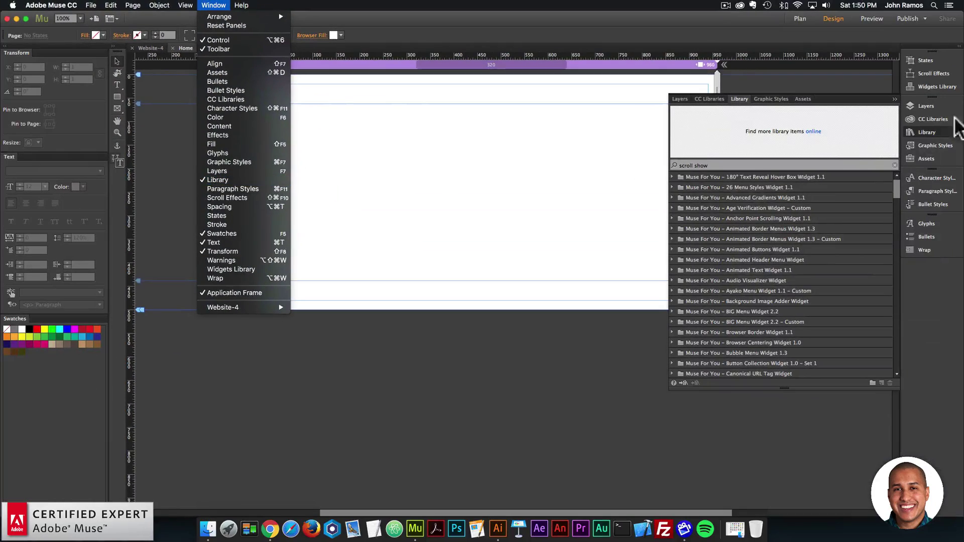
left_click(956, 133)
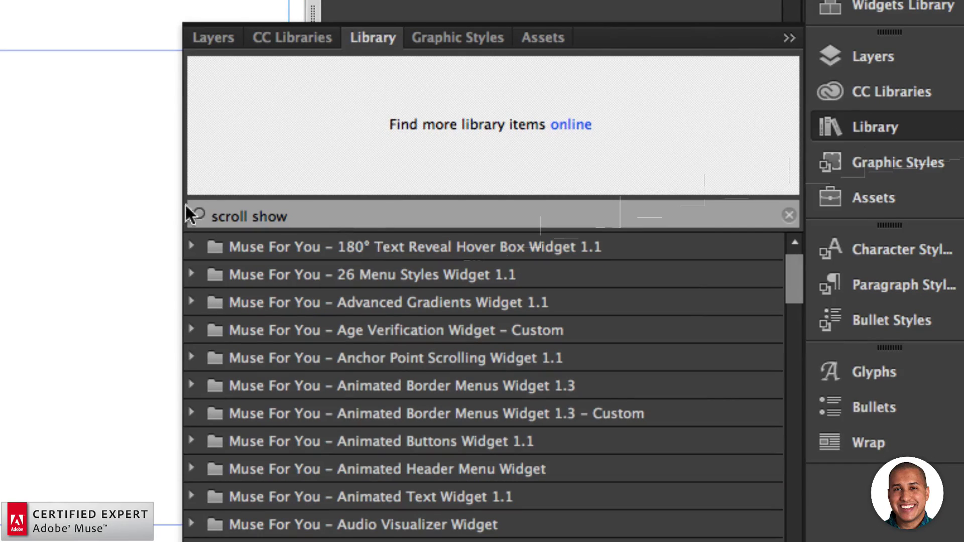
triple_click(265, 216)
type("image text")
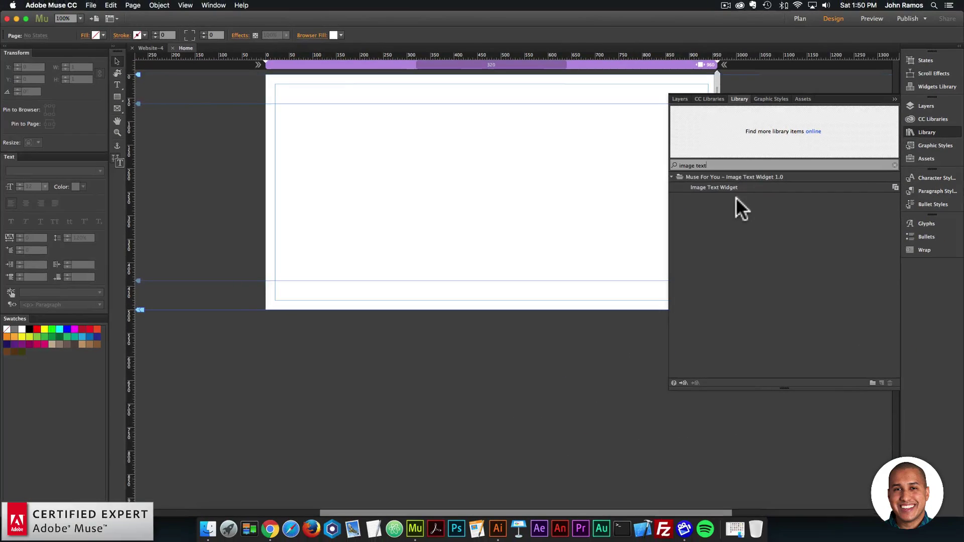
Place the Image Text Widget on the page at X 132, Y 112 and give it the image ricardo-gomez-angel-180819.jpg
left_click_drag(331, 274, 261, 217)
left_click_drag(695, 160, 327, 126)
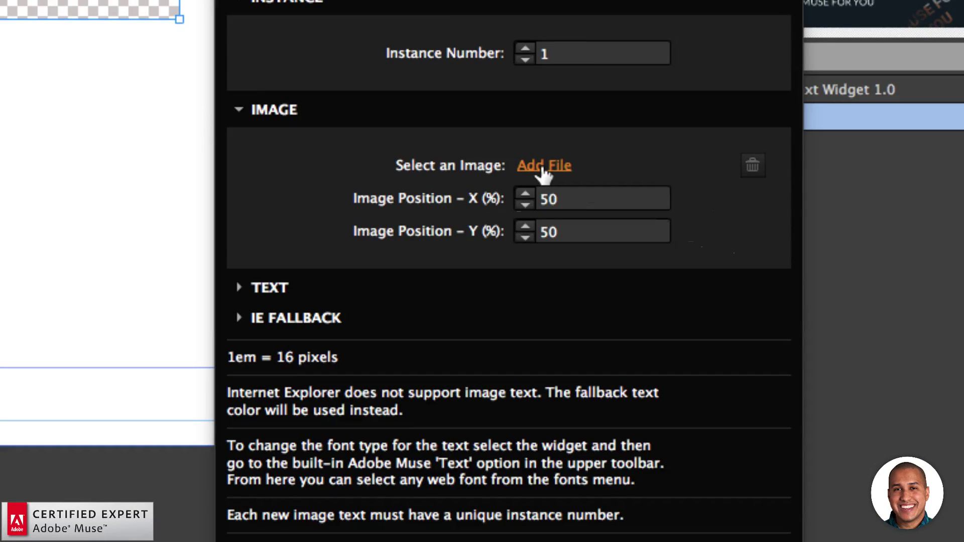
left_click(544, 166)
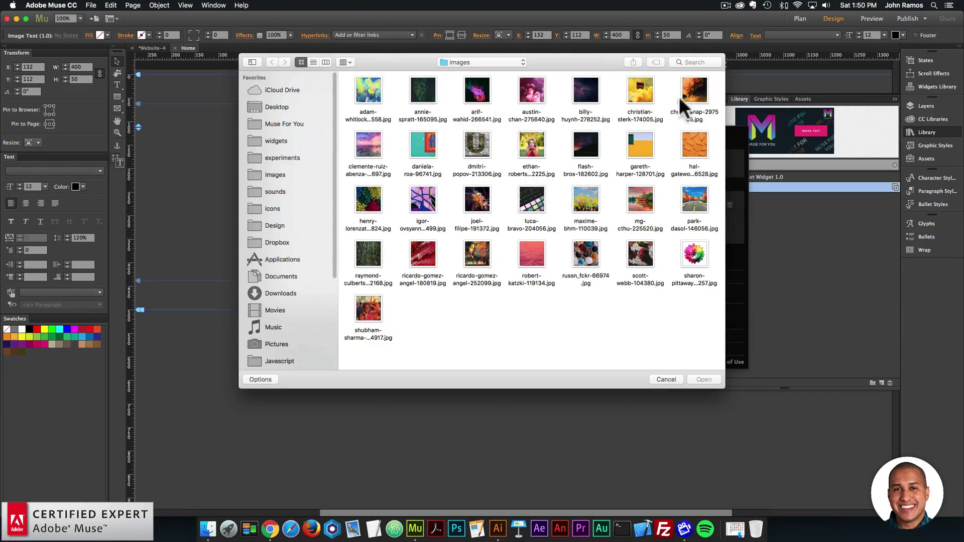
double_click(422, 255)
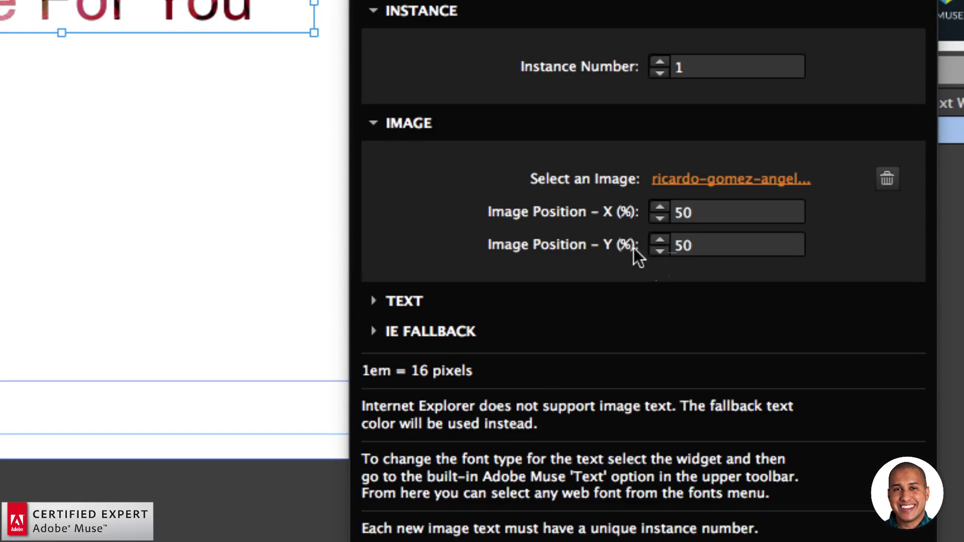
Set the image text's font size to 7.5 em and its text transform to Uppercase
left_click(406, 301)
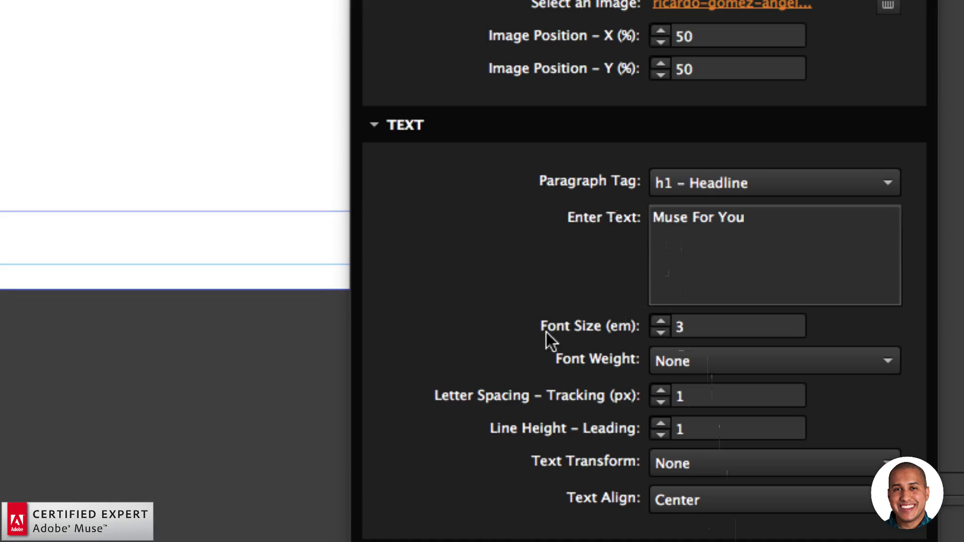
left_click(692, 328)
left_click_drag(692, 327, 659, 335)
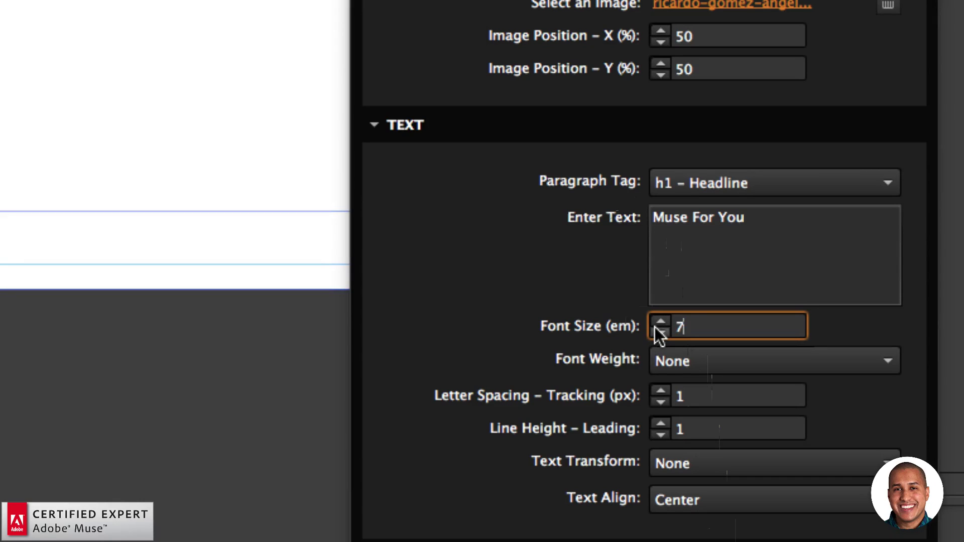
key("Return")
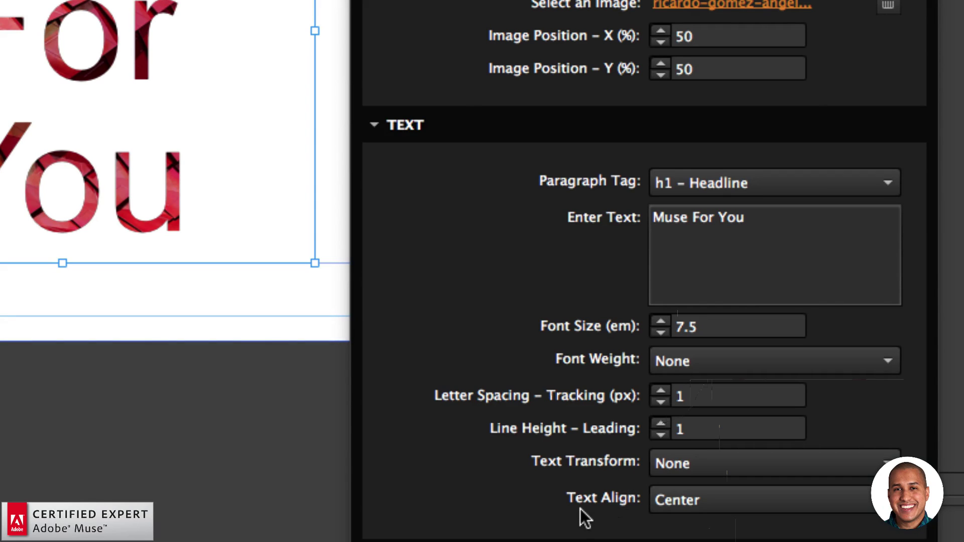
left_click(704, 462)
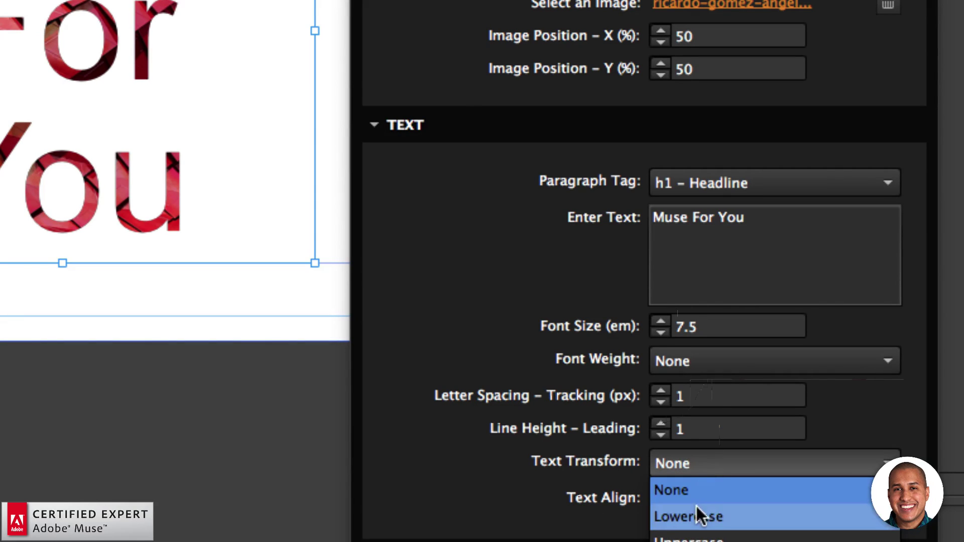
left_click(694, 480)
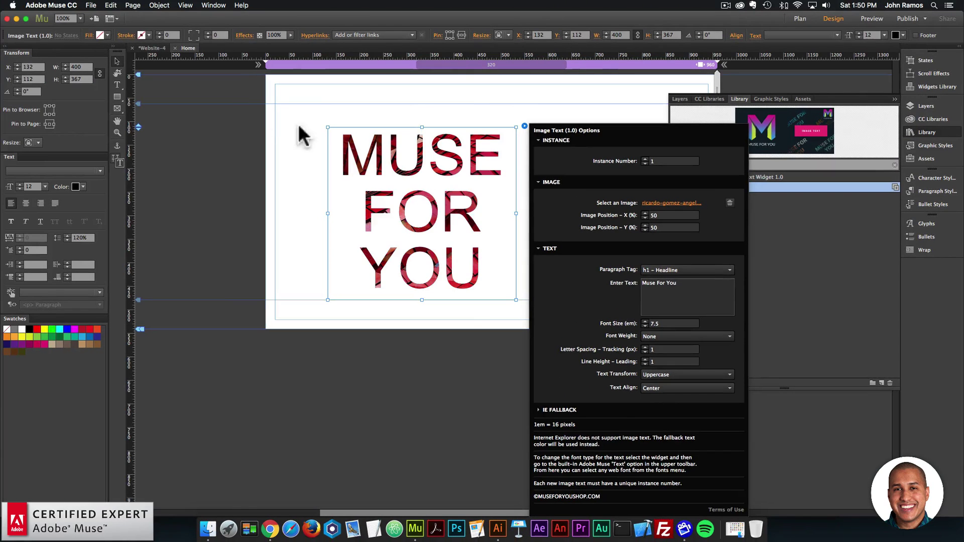
Resize the Image Text widget to 920 by 140 px at X 20, Y 62, and set its font to Roboto Black
left_click(413, 188)
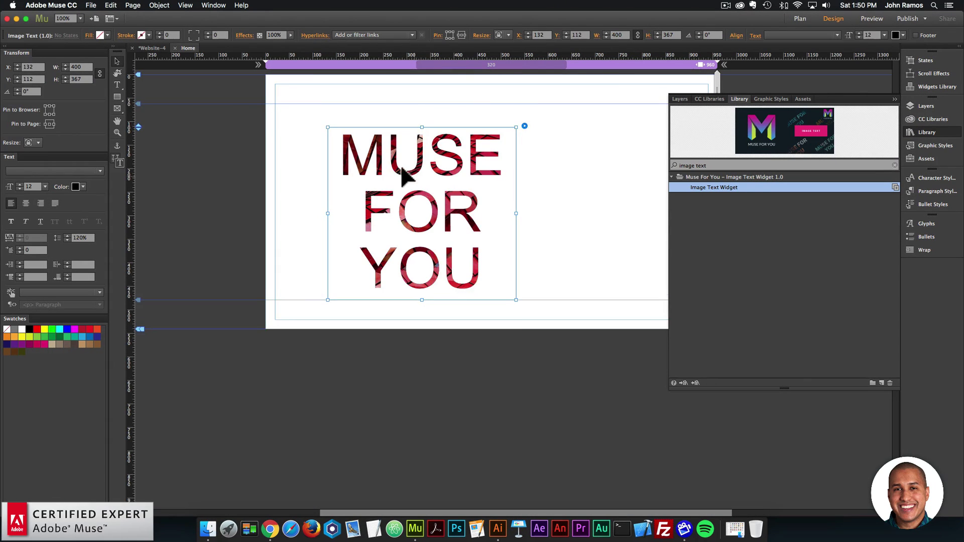
left_click(924, 133)
left_click_drag(470, 191, 708, 175)
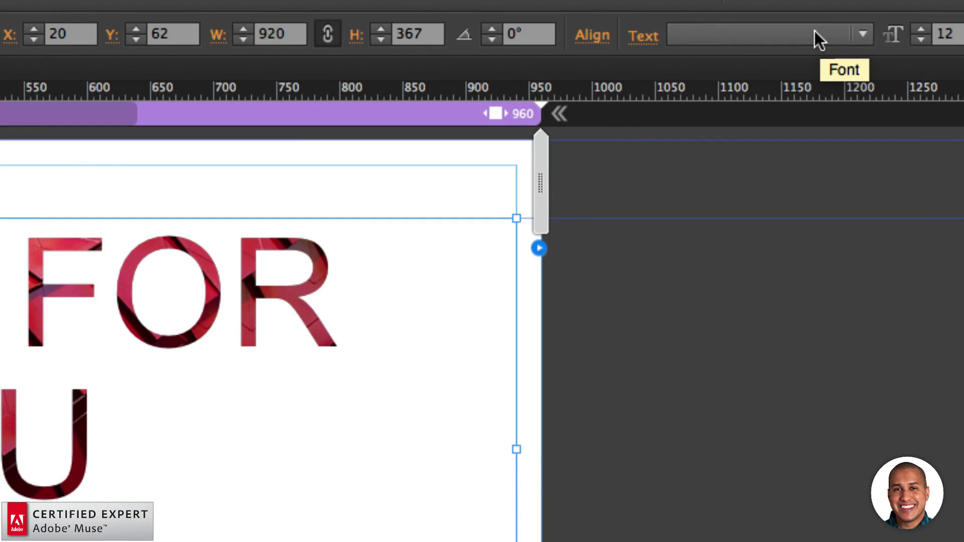
left_click(814, 31)
left_click(778, 143)
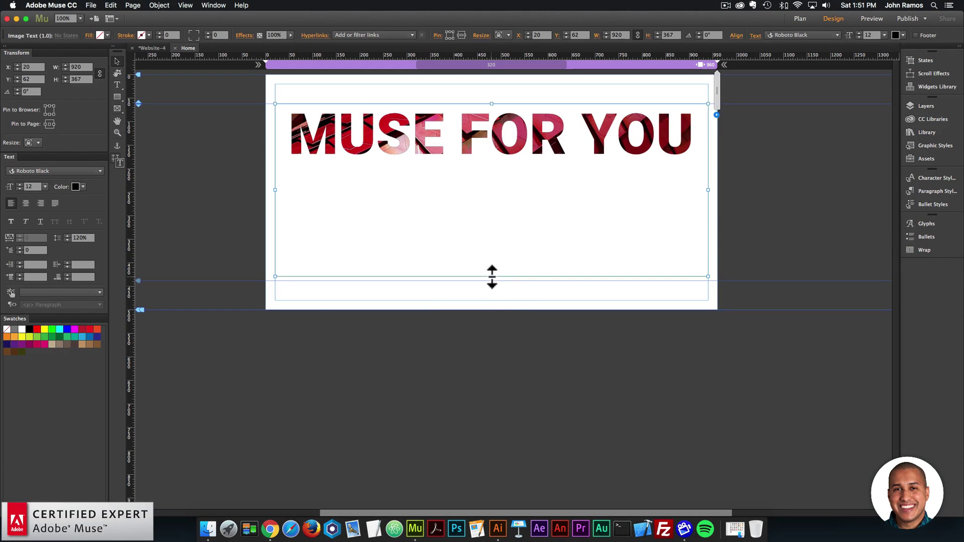
left_click_drag(492, 277, 491, 142)
left_click(222, 101)
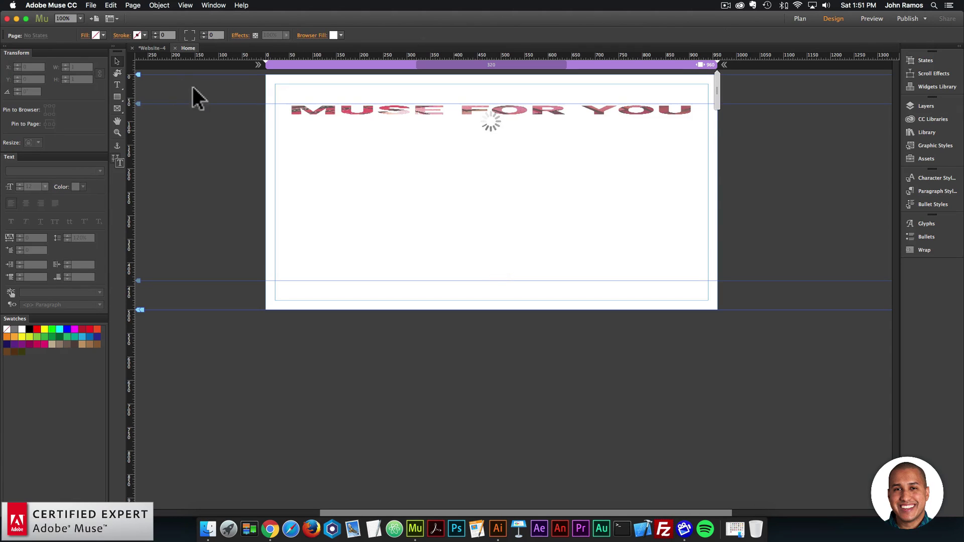
Preview the page in the browser to check the image text, and return to Adobe Muse
left_click(91, 5)
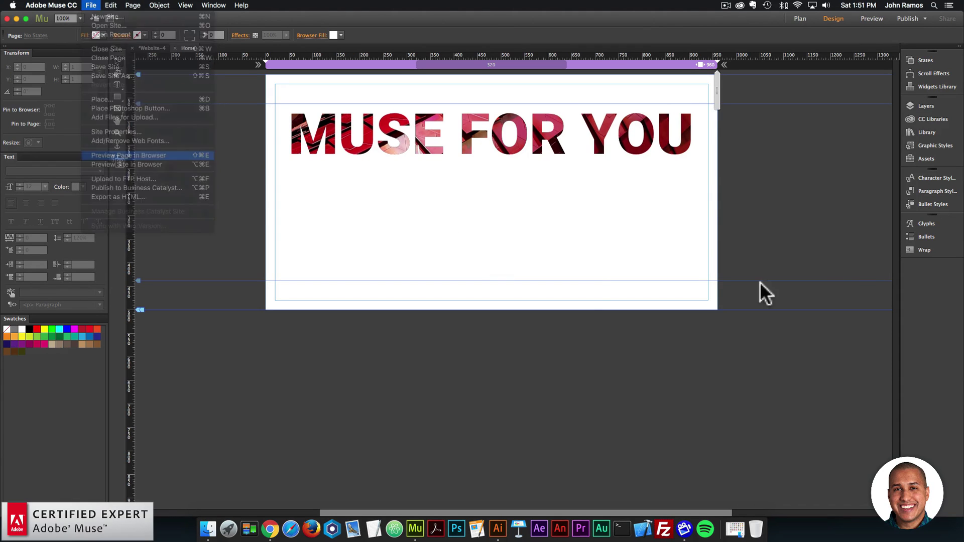
key("Return")
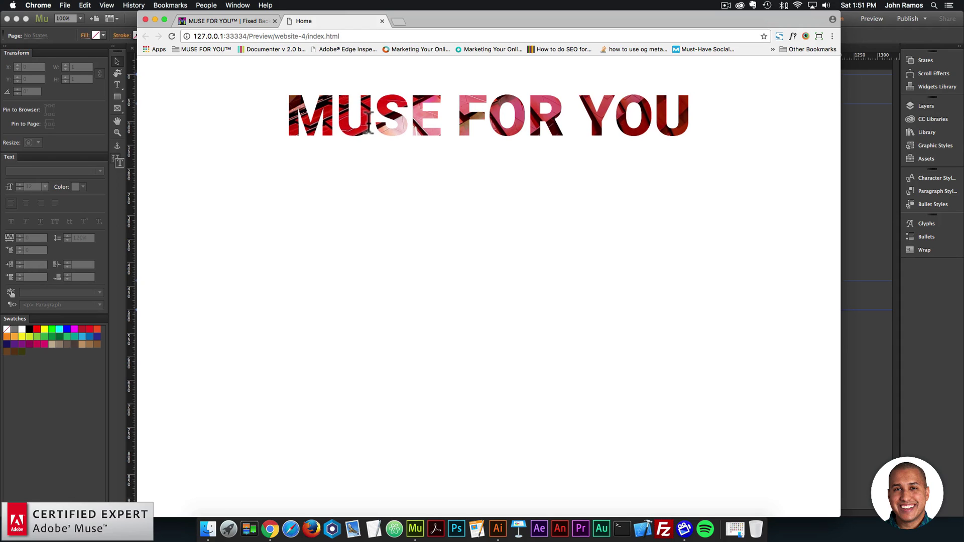
left_click(853, 142)
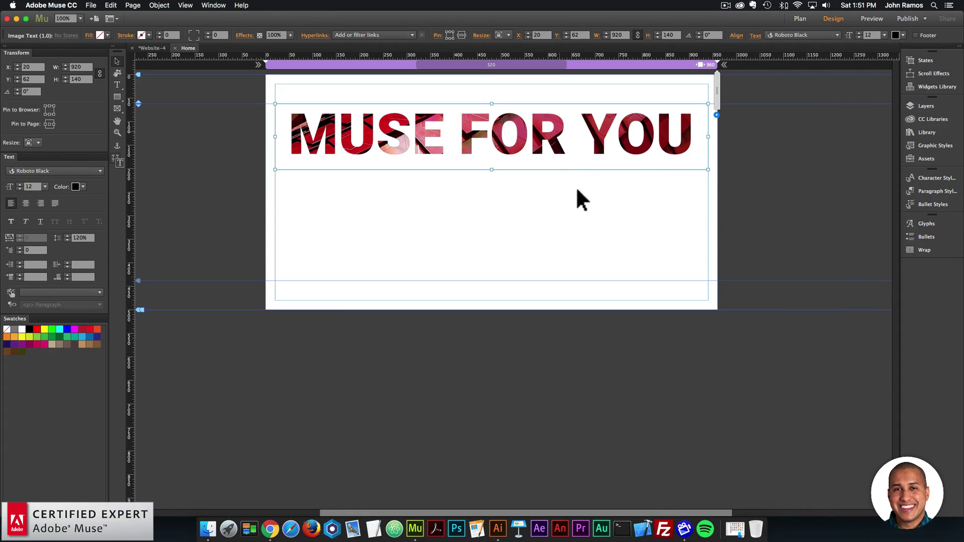
Paste a copy of the Image Text widget below the original at X 20, Y 265 and set its instance number to 2
key("super+v")
left_click_drag(544, 251, 561, 215)
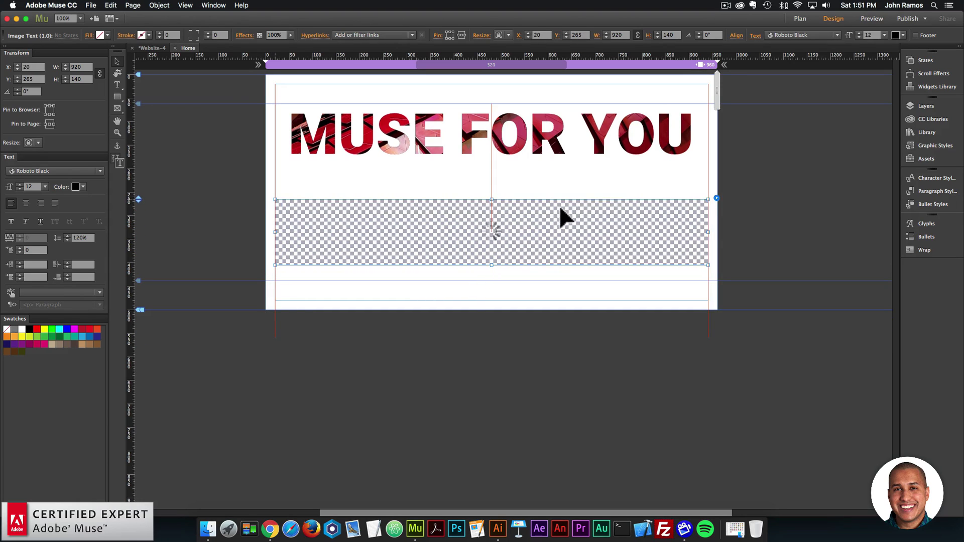
left_click(716, 198)
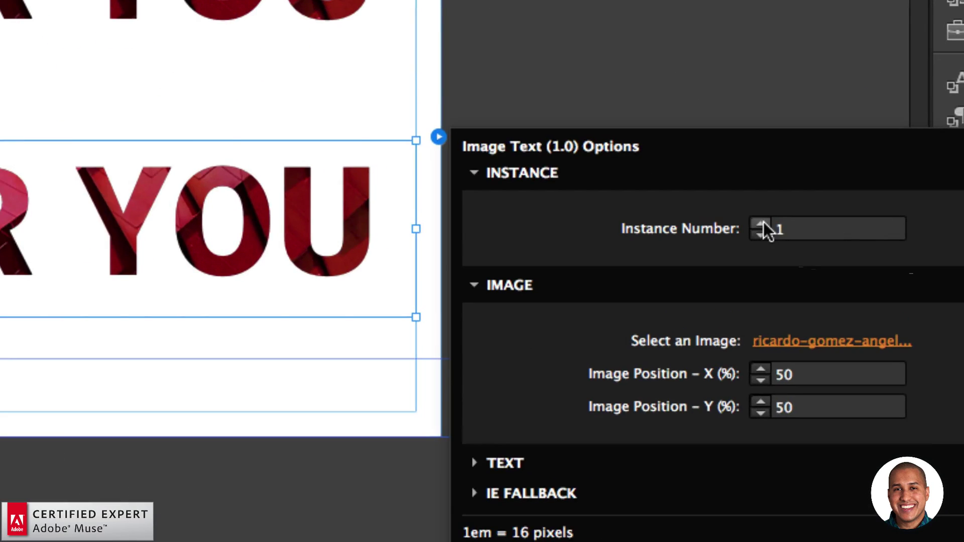
left_click(836, 230)
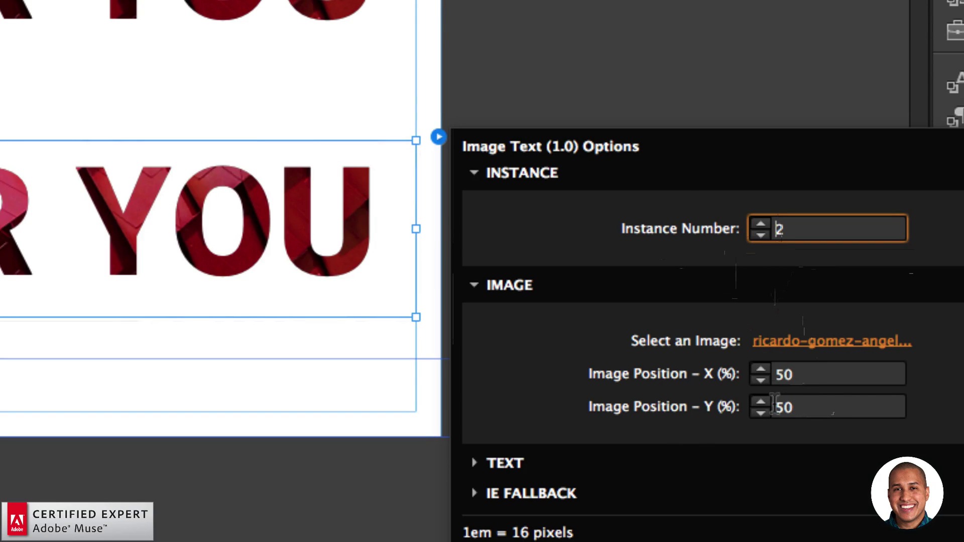
Change the second widget's image to igor-ovsyannykov-289499.jpg and show its Internet Explorer fallback color option
left_click(511, 464)
left_click(802, 144)
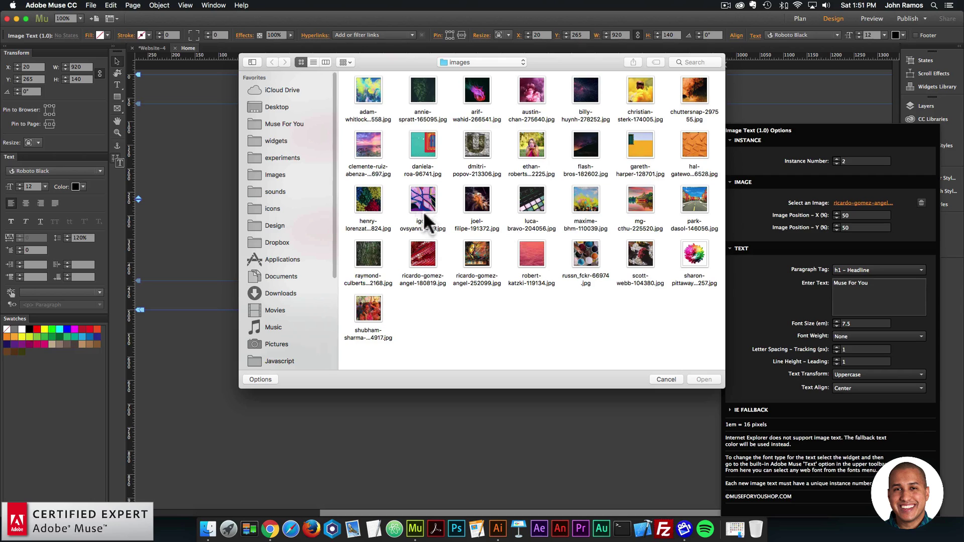
double_click(423, 199)
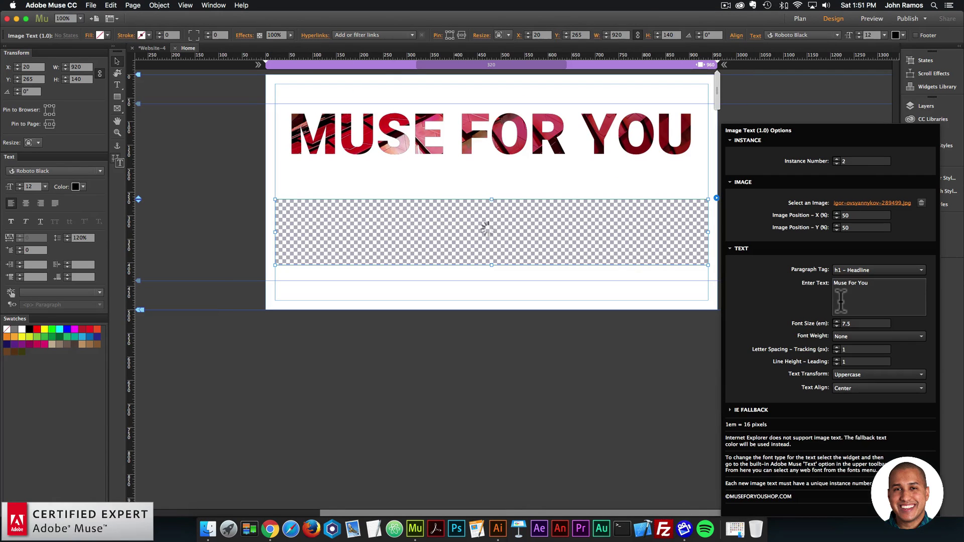
left_click(753, 409)
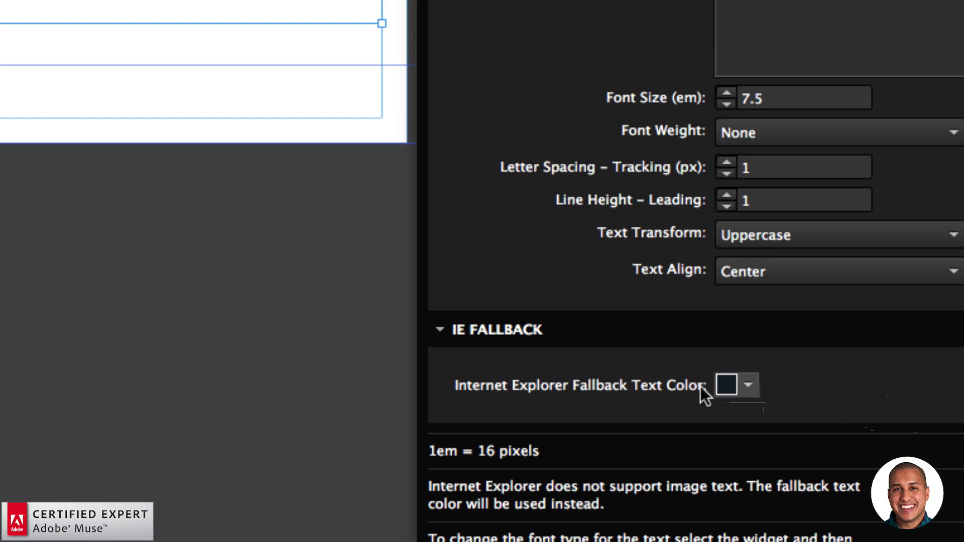
mouse_move(725, 385)
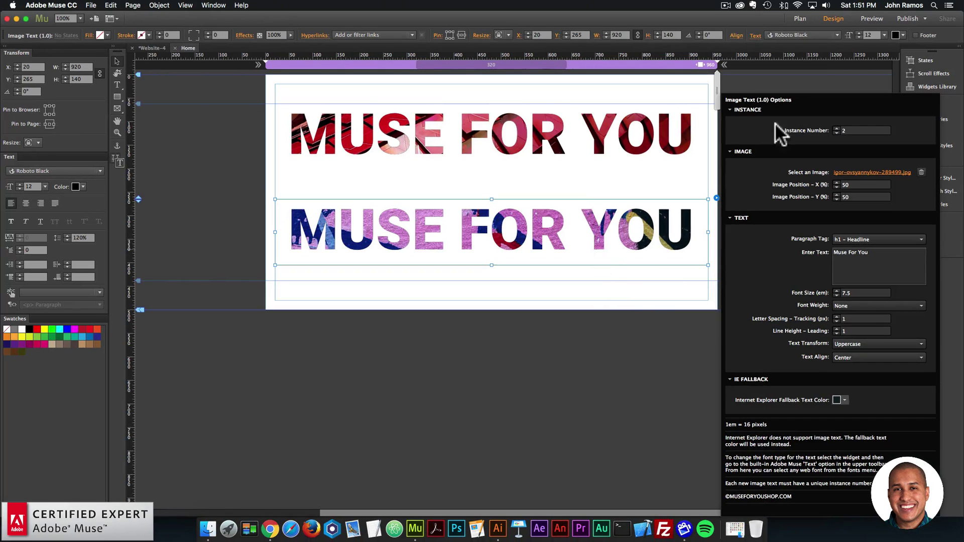
Set the second Image Text widget's font to Trajan Color Concept and shorten its frame from below
left_click(837, 35)
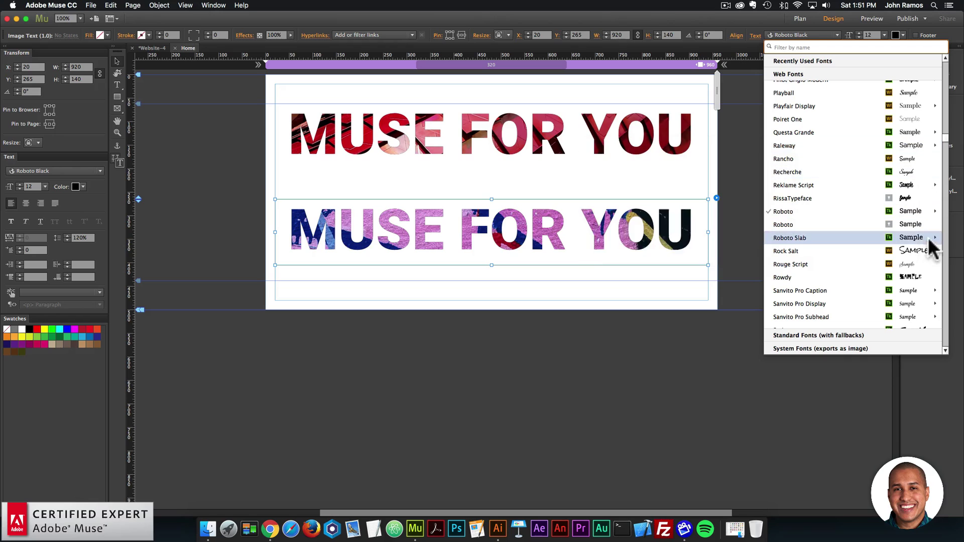
left_click(803, 251)
scroll(842, 187, "down", 5)
left_click(835, 196)
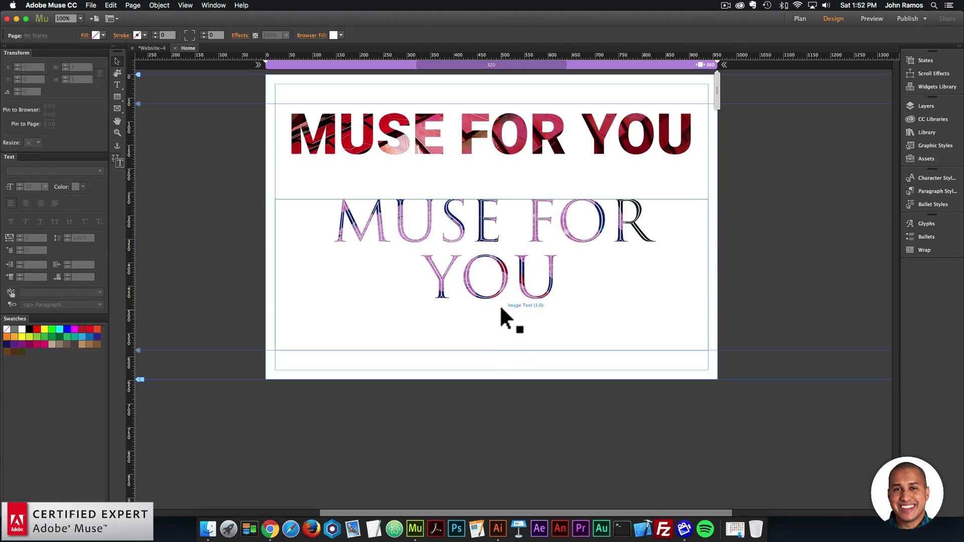
left_click_drag(494, 349, 492, 285)
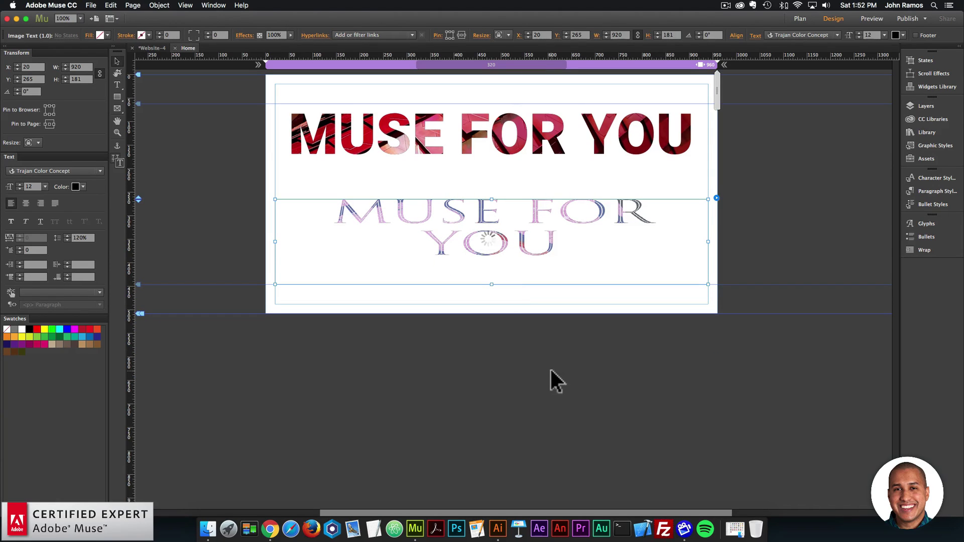
left_click(513, 334)
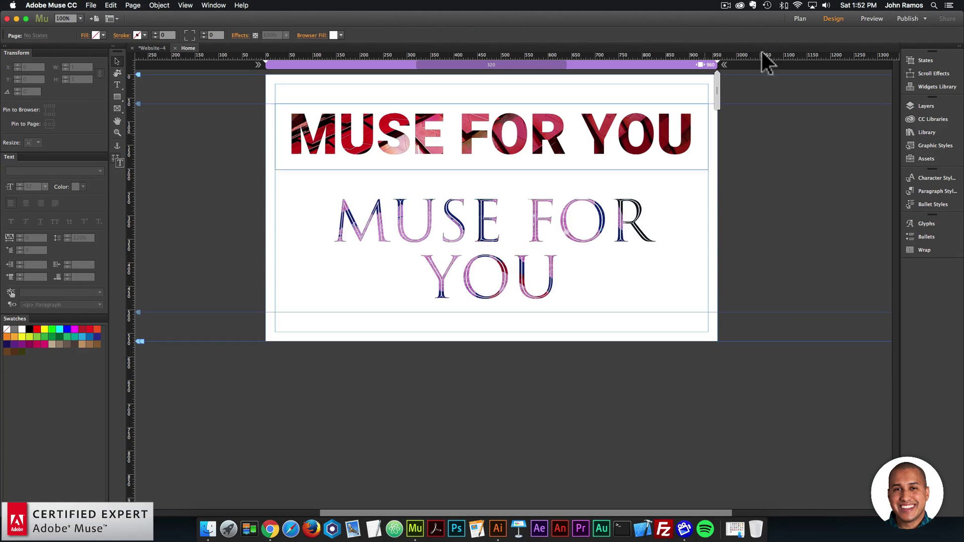
Preview the page with both image texts in the browser, and return to Adobe Muse
left_click(545, 228)
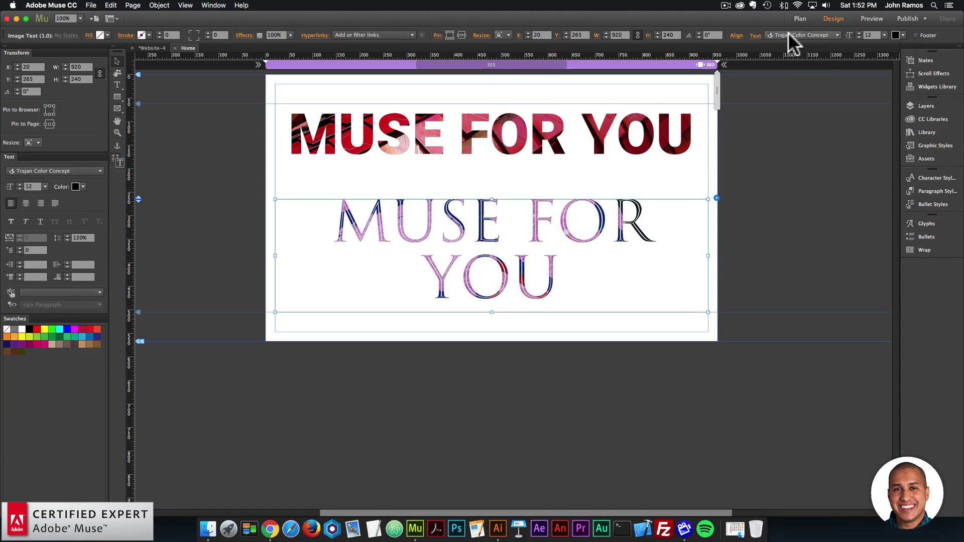
left_click(90, 5)
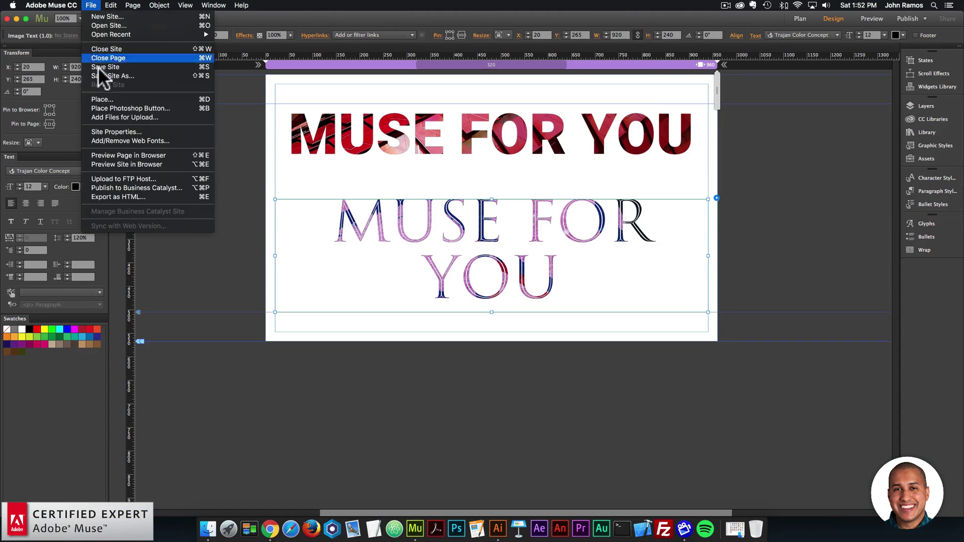
left_click(115, 153)
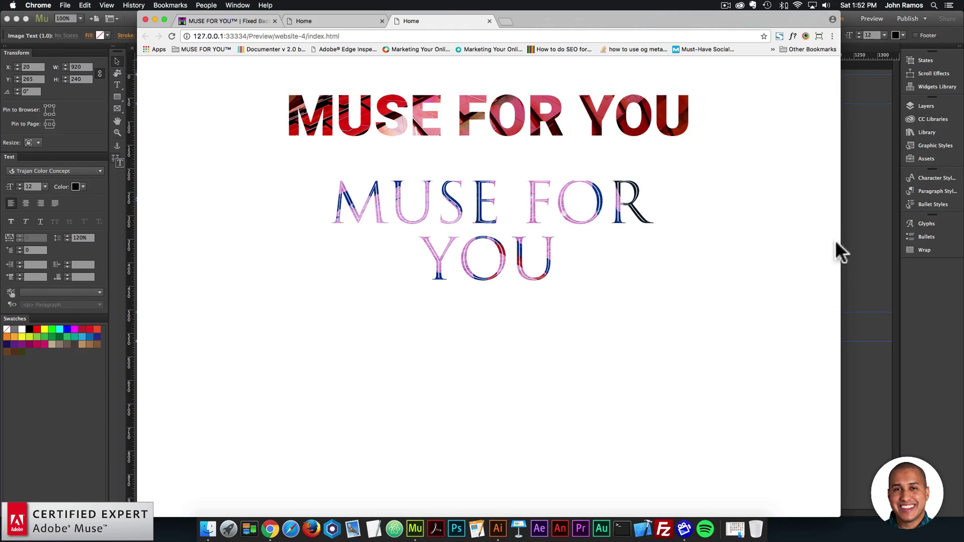
key("super+Tab")
Set the second Image Text widget's line height (leading) to 1.5
left_click(716, 198)
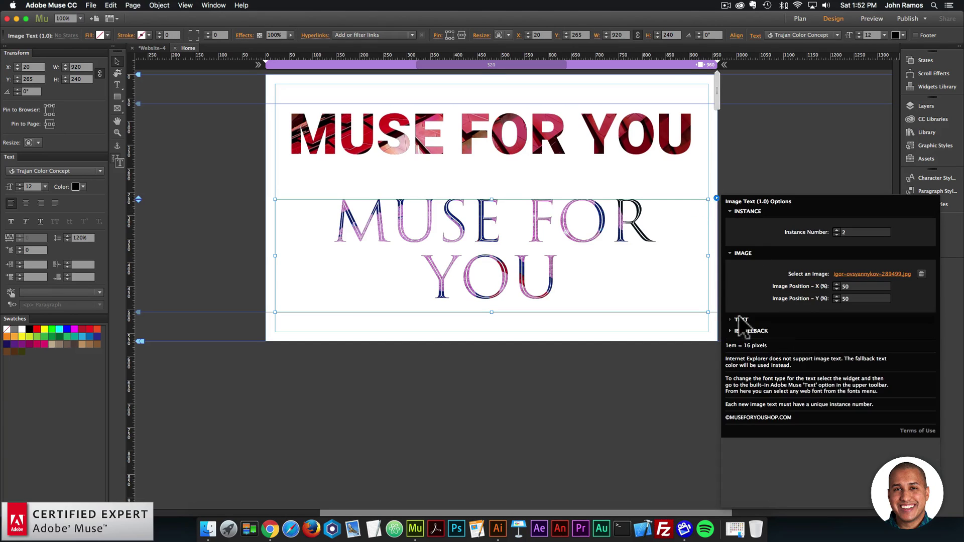
left_click(738, 317)
left_click(856, 361)
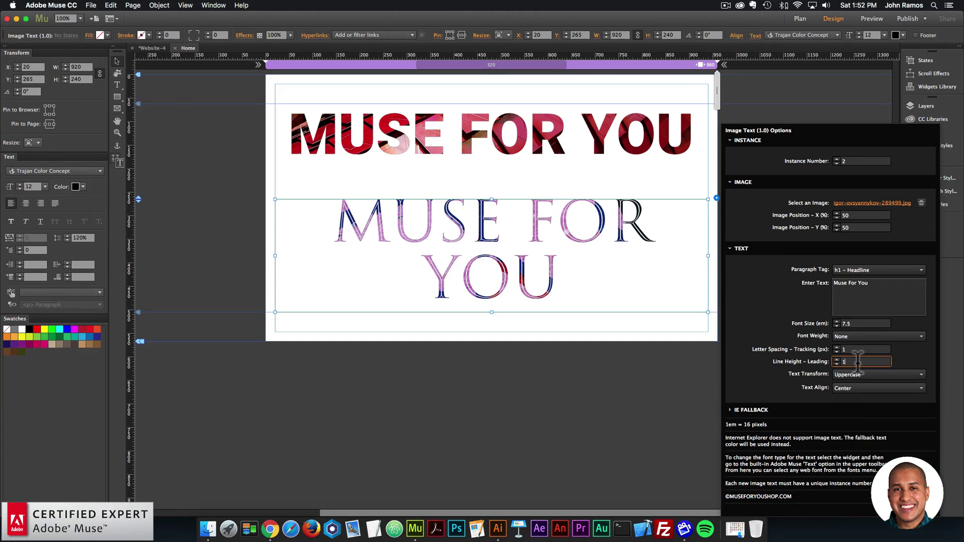
type(".5")
key("Return")
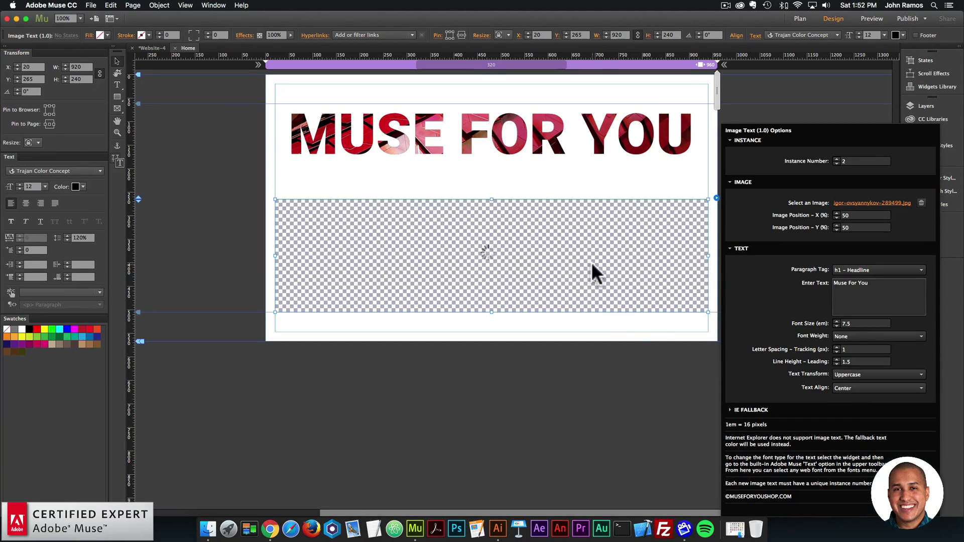
left_click(256, 200)
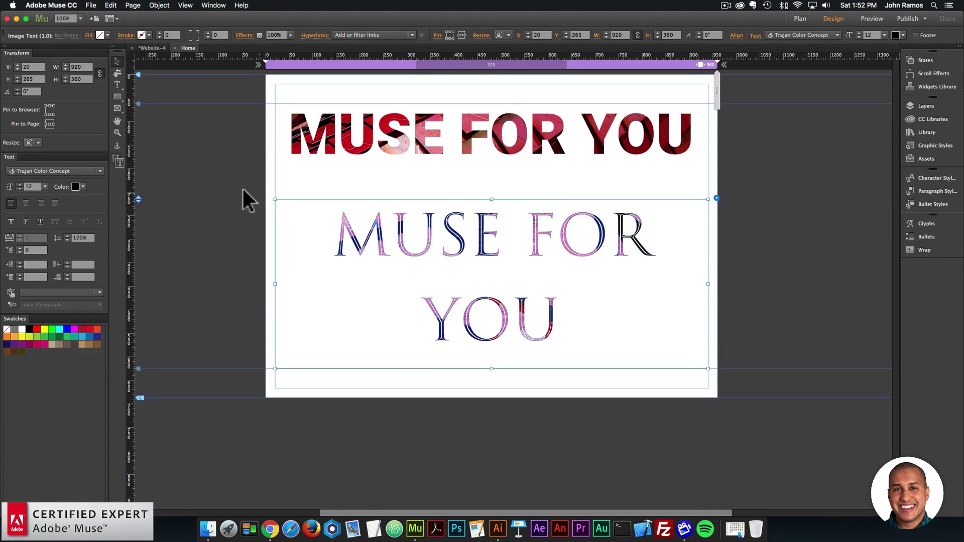
Preview the page in the browser, find the Scroll Show Widget in the Muse For You shop, and return to Adobe Muse
left_click(91, 5)
left_click(129, 156)
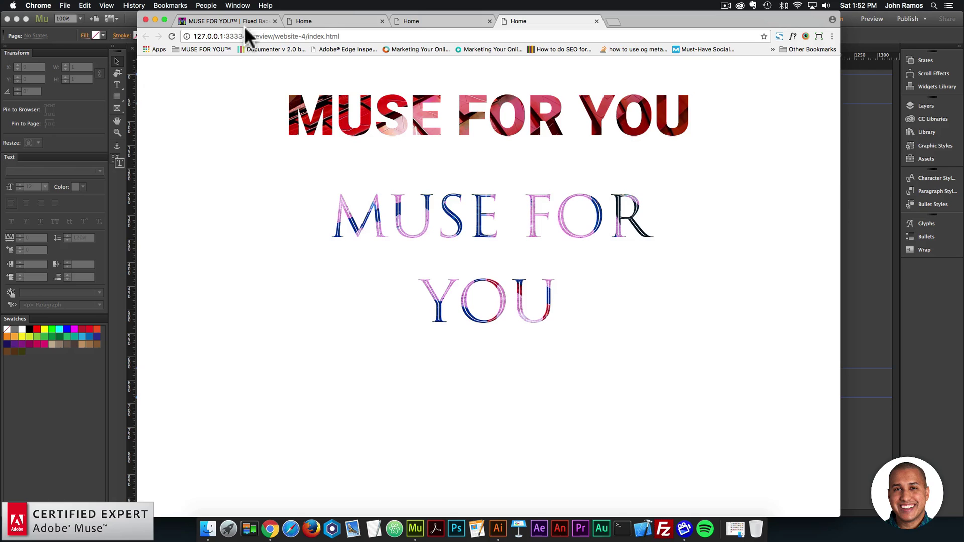
left_click(245, 25)
left_click(304, 71)
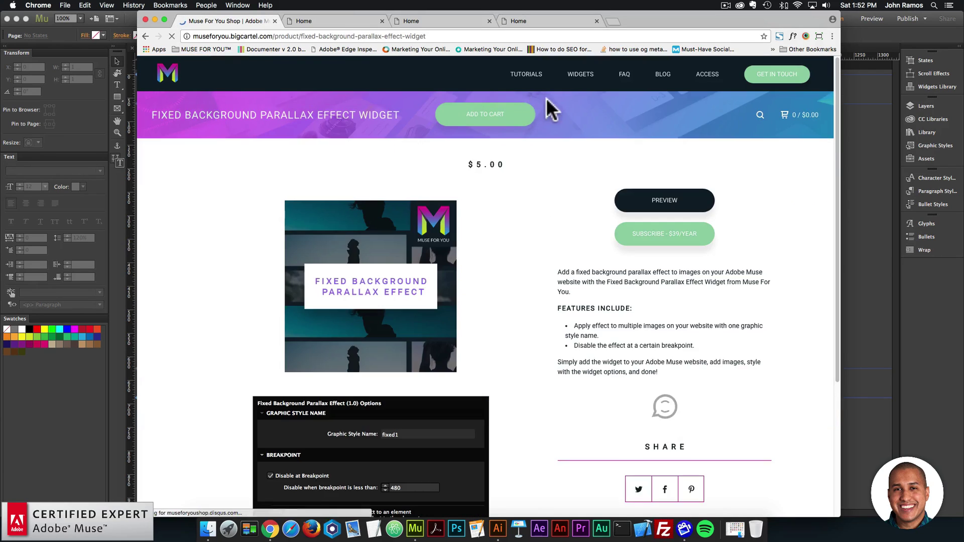
left_click(579, 73)
scroll(565, 279, "down", 7)
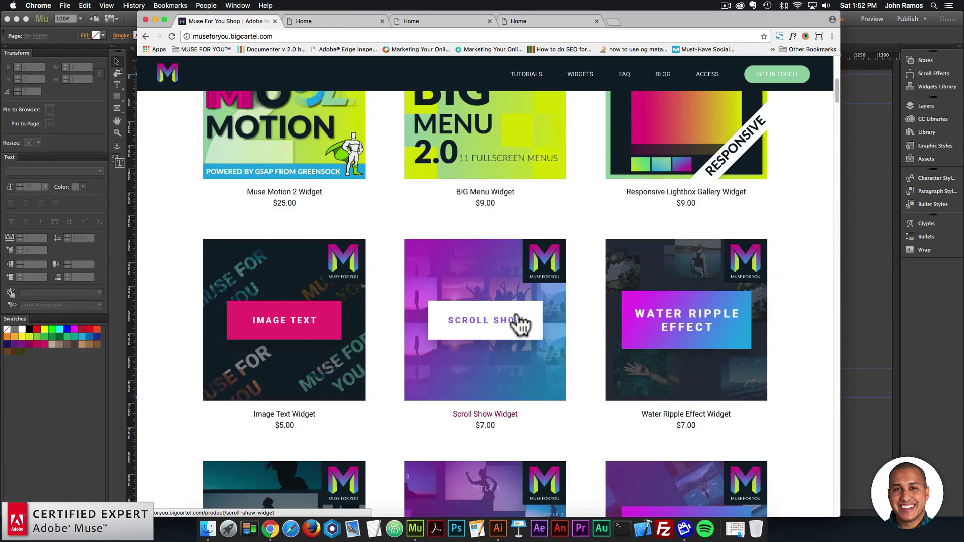
left_click(851, 293)
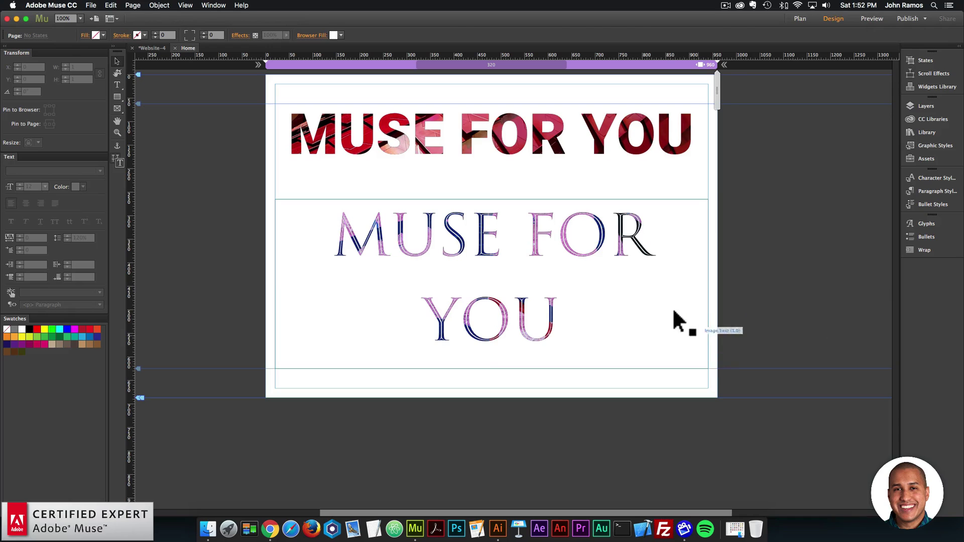
Delete the Image Text widgets from the page and search the library for "scroll show"
left_click(613, 151)
key("Delete")
left_click(926, 132)
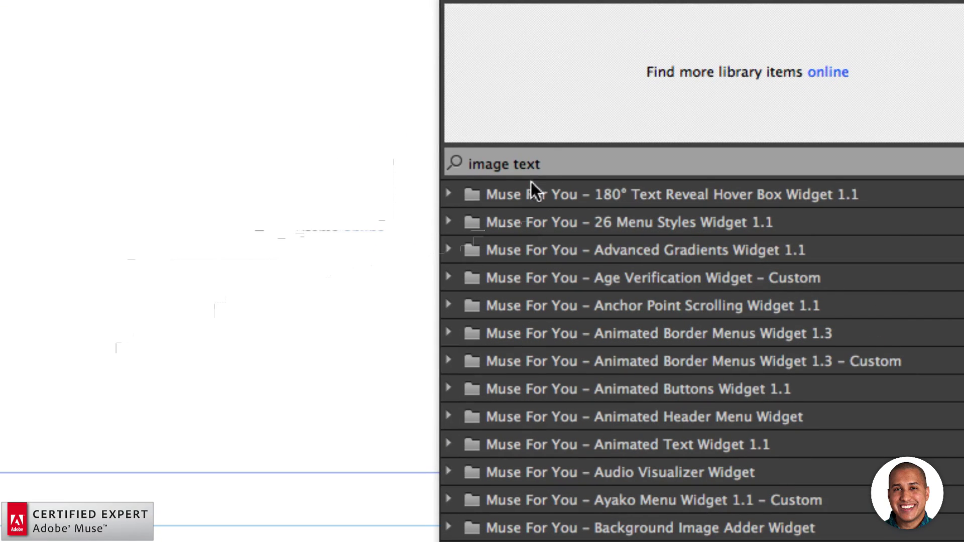
left_click_drag(542, 164, 430, 159)
type("scroll show")
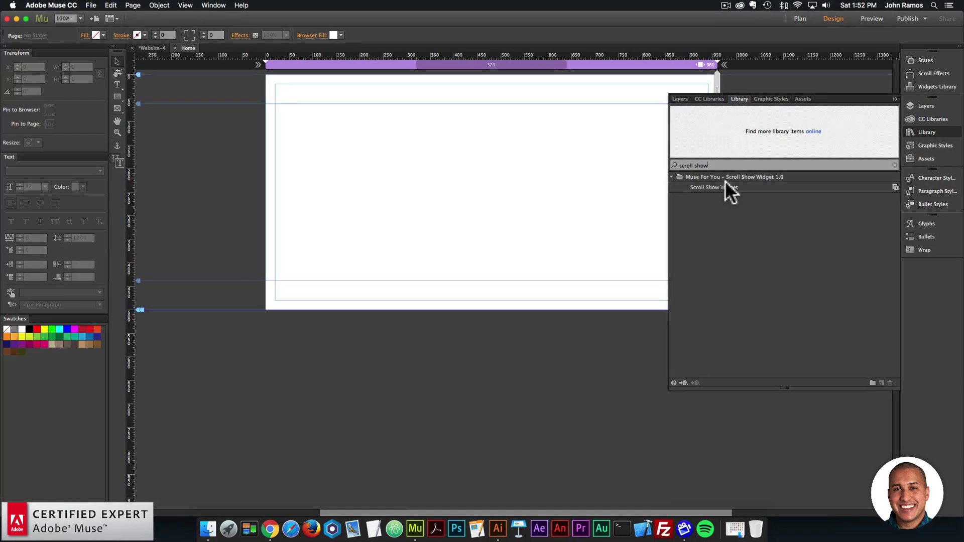
Place the Scroll Show Widget just outside the page's left edge at X -70, Y 62
left_click_drag(475, 221, 219, 101)
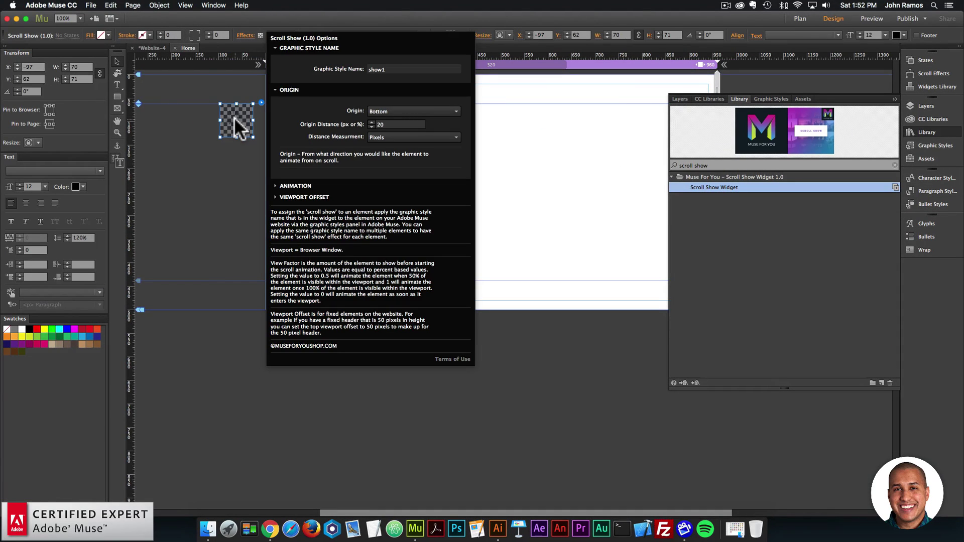
left_click_drag(237, 116, 254, 125)
left_click(904, 132)
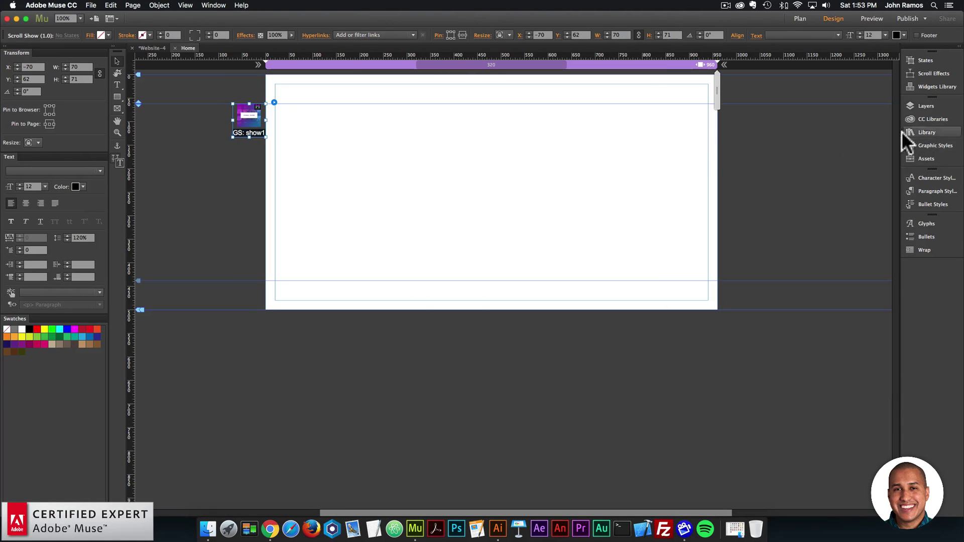
Examine the Scroll Show widget's graphic style name, origin and animation options
left_click(274, 102)
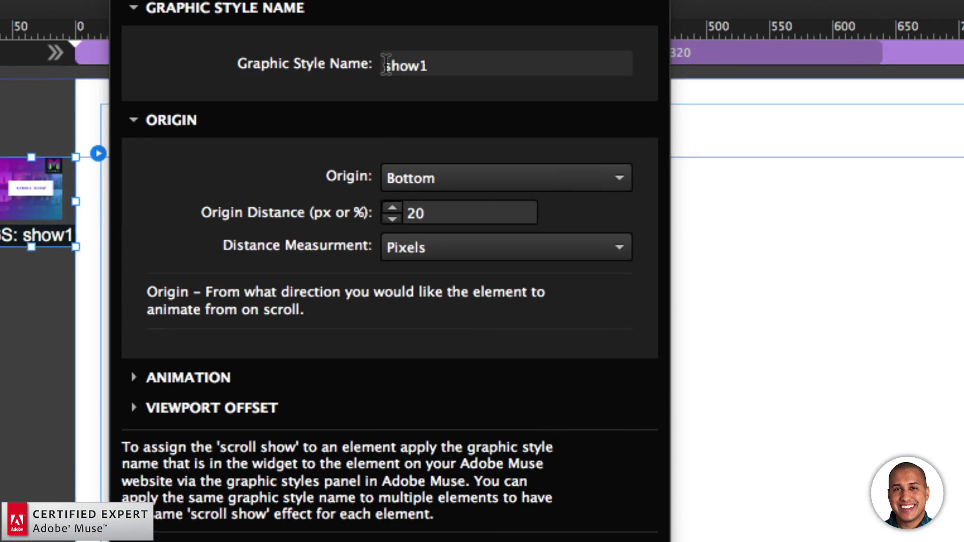
left_click(225, 376)
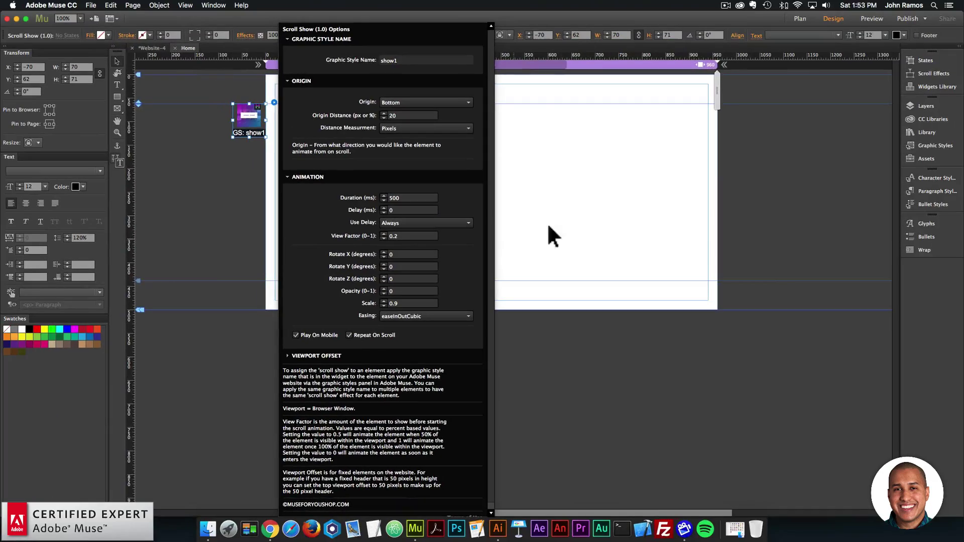
left_click(595, 217)
Draw a 200 by 200 rectangle at X 20, Y 62 and fill it with daniela-roa-96741.jpg, scaled to fill and centered
left_click(117, 96)
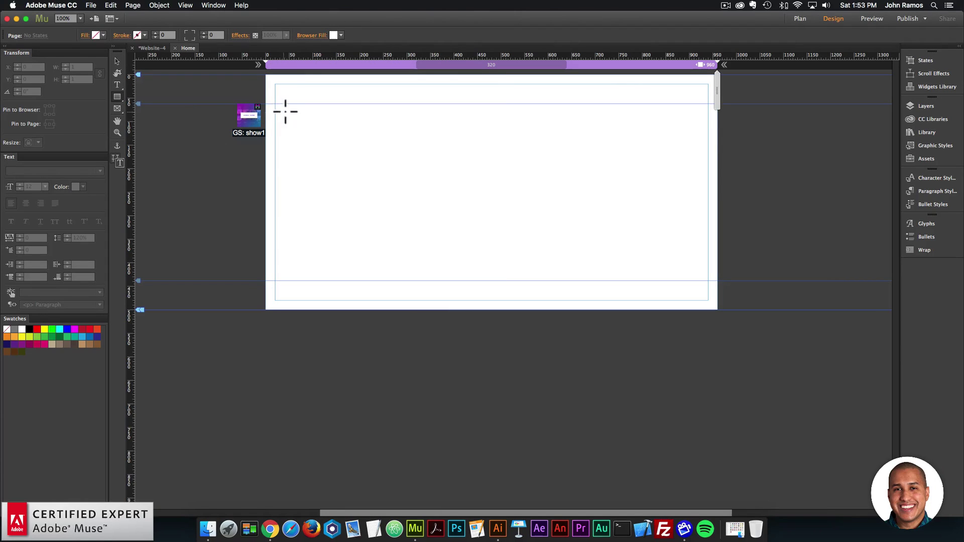
left_click_drag(275, 104, 373, 153)
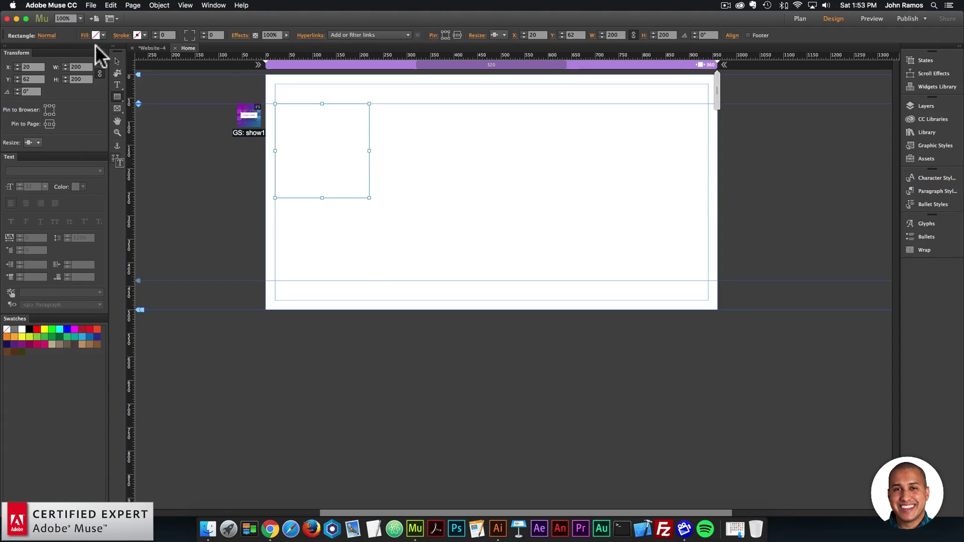
left_click(85, 36)
left_click(131, 117)
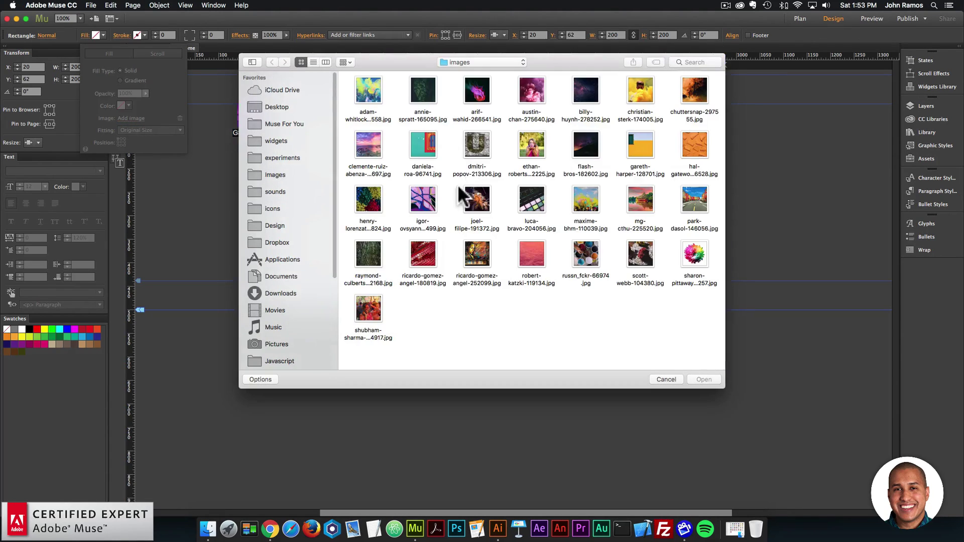
double_click(419, 151)
left_click(134, 131)
left_click(133, 139)
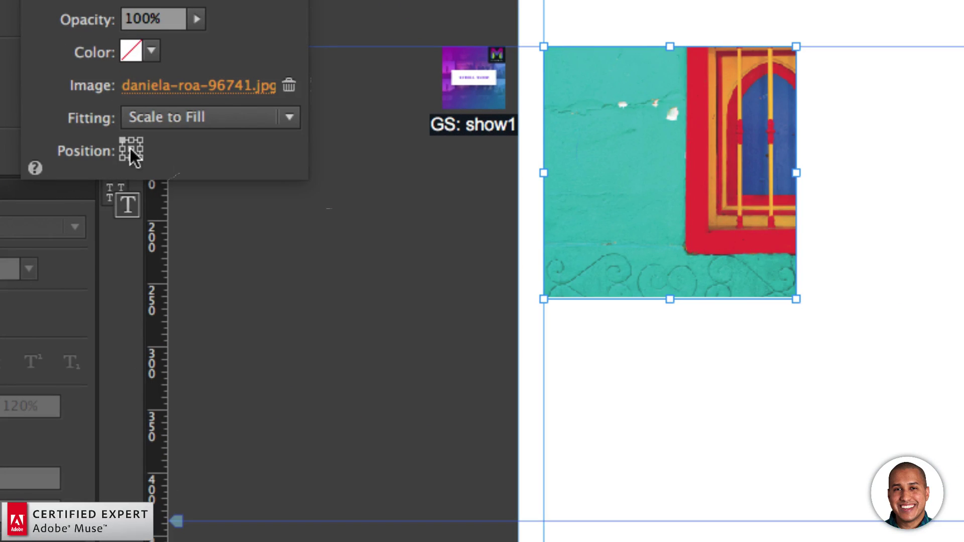
key("Escape")
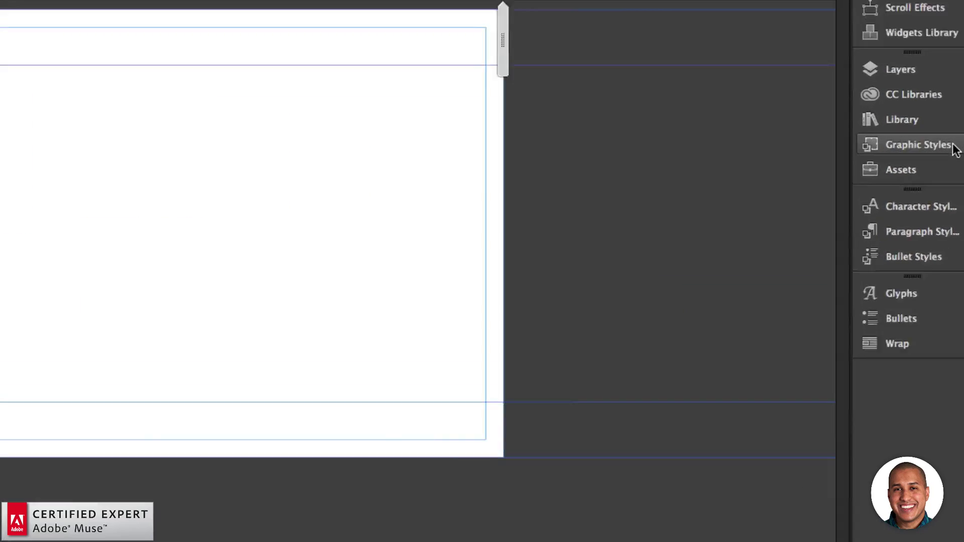
Create a graphic style named show1 from the image rectangle and check it against the Scroll Show widget's graphic style name
left_click(952, 146)
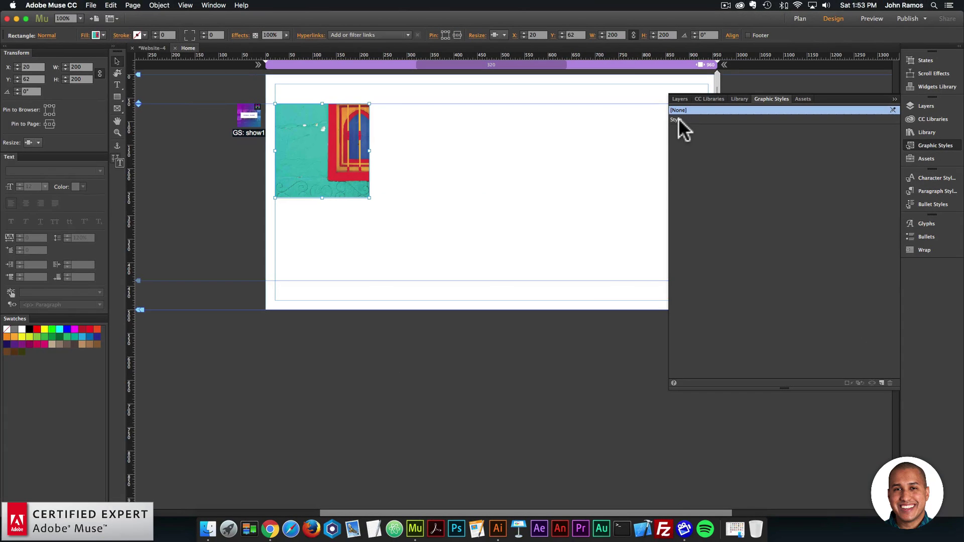
left_click(678, 120)
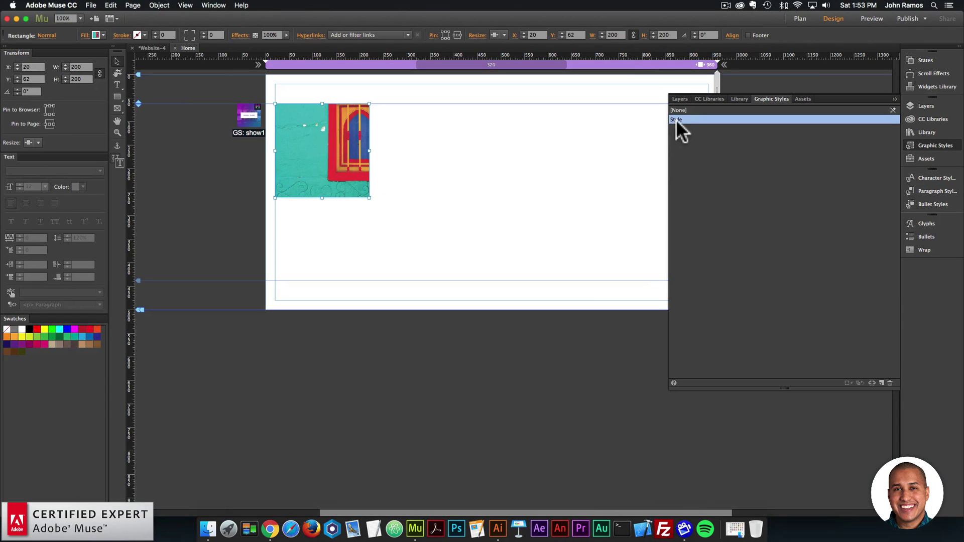
double_click(675, 120)
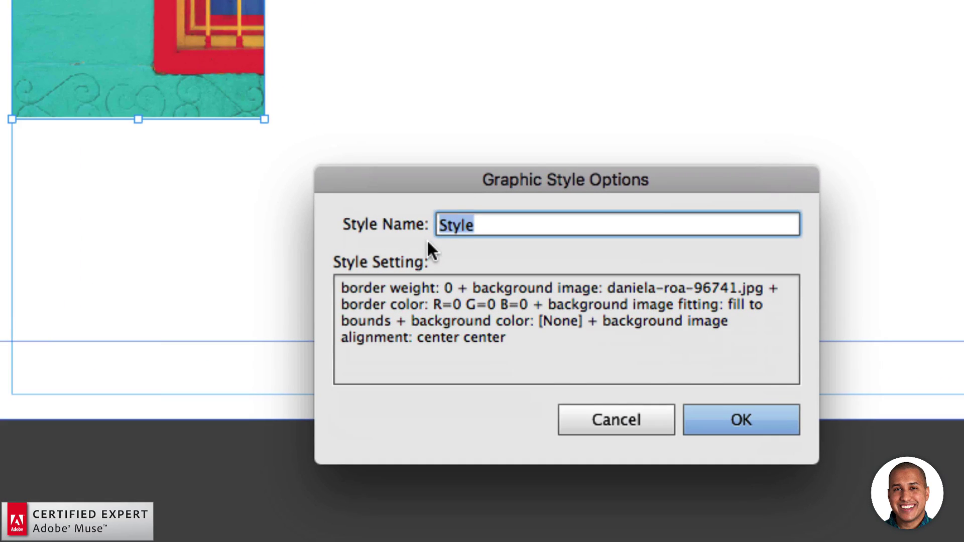
type("show")
key("Return")
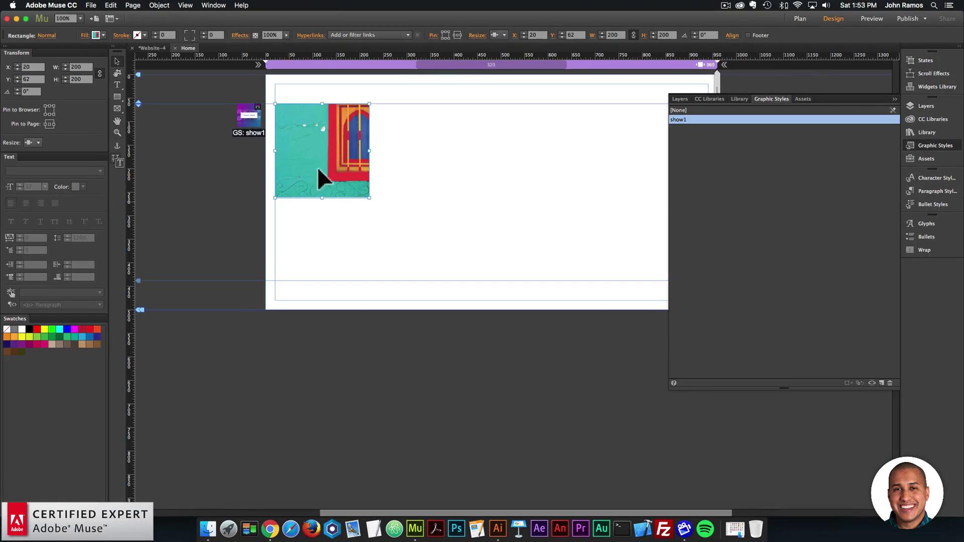
left_click(249, 119)
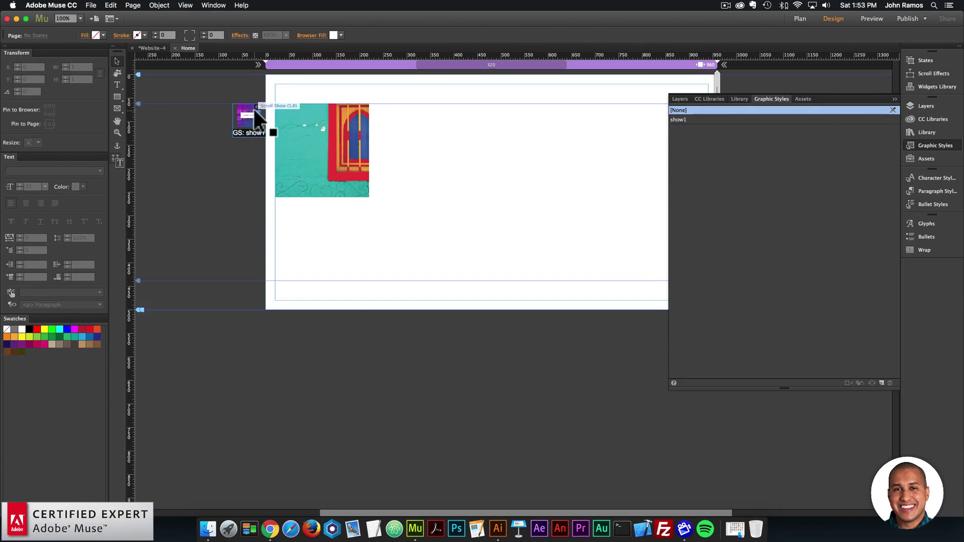
left_click(274, 102)
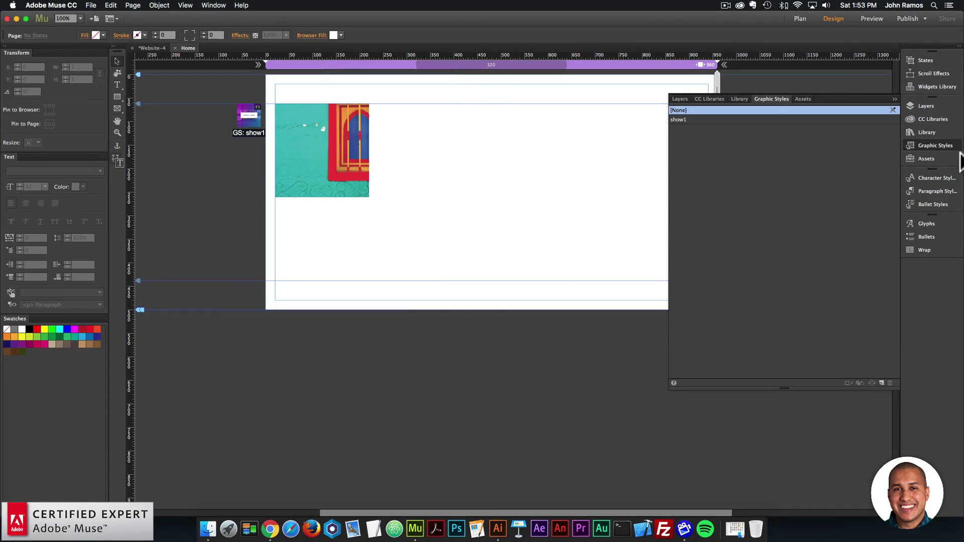
Paste three copies of the image rectangle in a row at Y 62 and fill them with painting, pink smoke and paint cup images
left_click(307, 140)
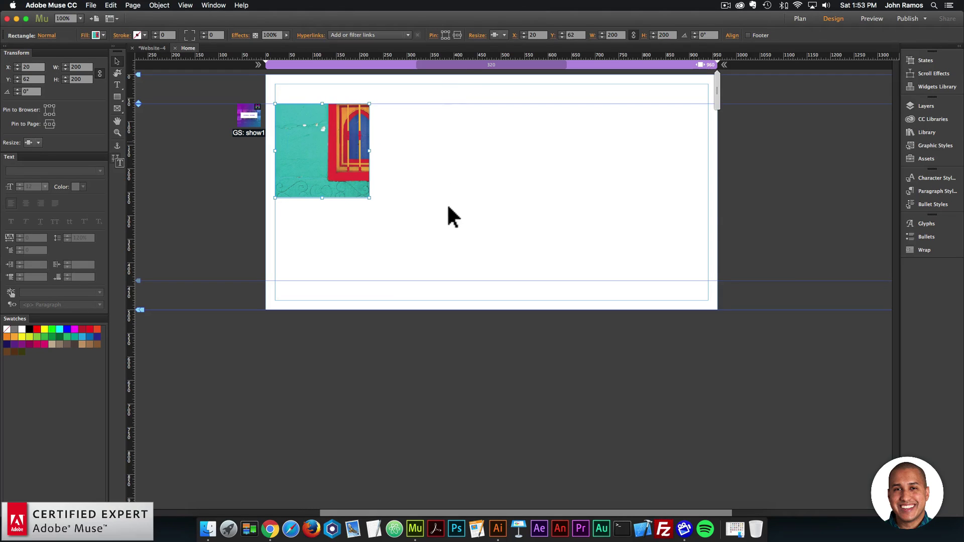
key("super+v")
left_click_drag(556, 266, 471, 134)
key("super+v")
left_click_drag(518, 291, 563, 161)
key("super+v")
left_click_drag(557, 266, 680, 148)
left_click_drag(455, 150, 444, 150)
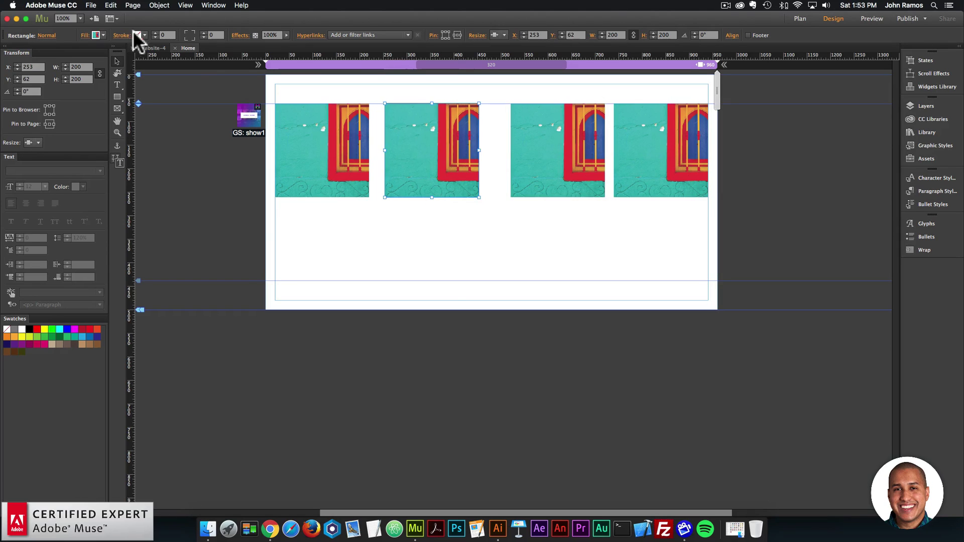
left_click(86, 36)
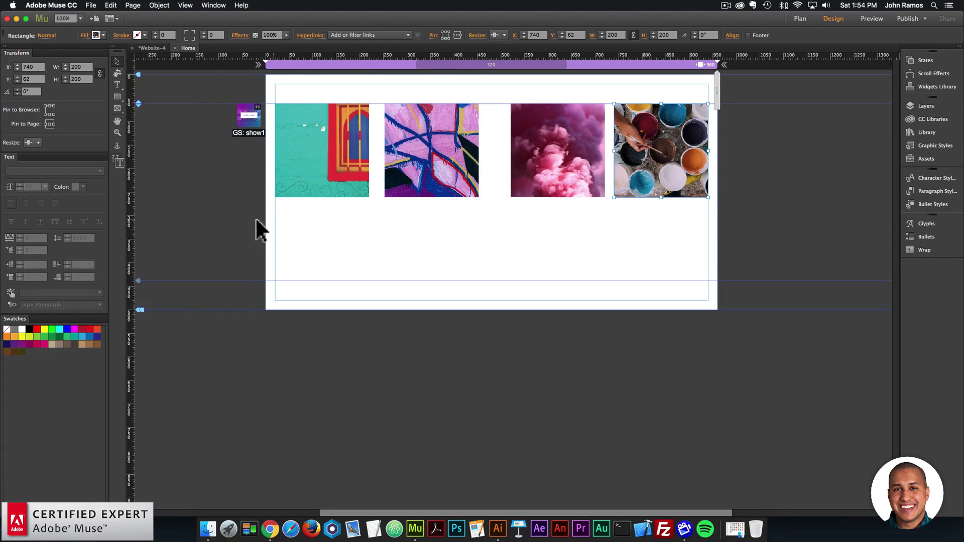
Distribute the four image rectangles evenly across the row by their horizontal centers, aligned to the selection
left_click_drag(364, 188, 715, 123)
left_click(732, 35)
left_click(818, 108)
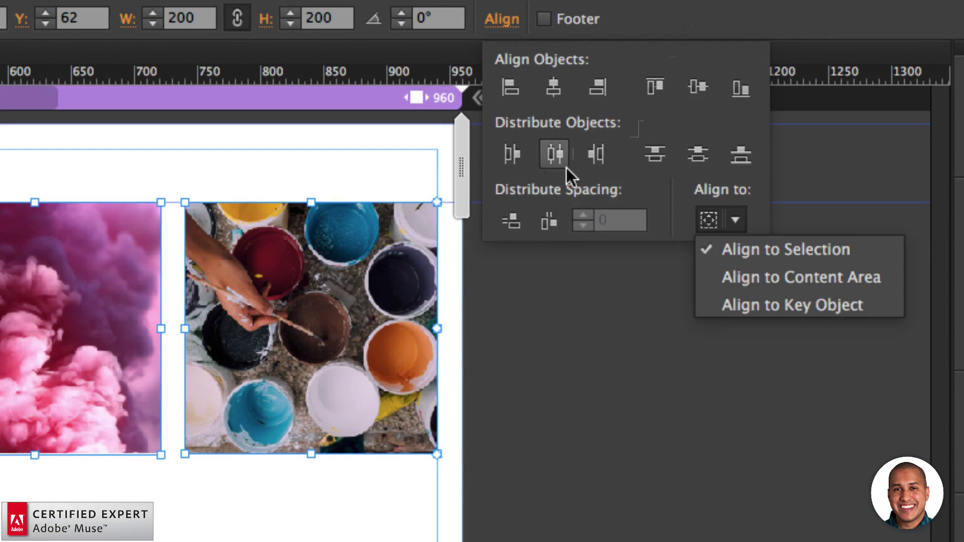
left_click(551, 157)
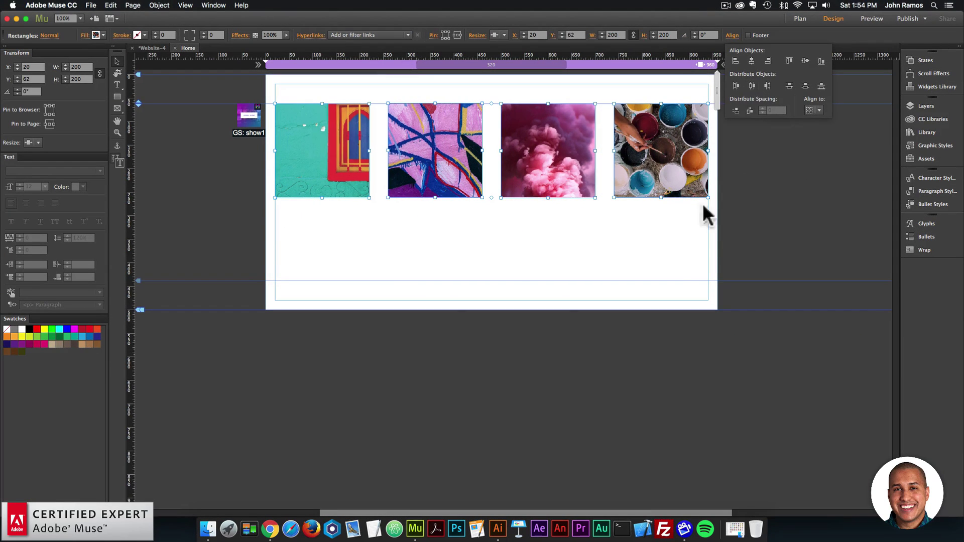
Duplicate the row of four images repeatedly down the page to fill it with stacked image rows
left_click_drag(312, 244, 722, 125)
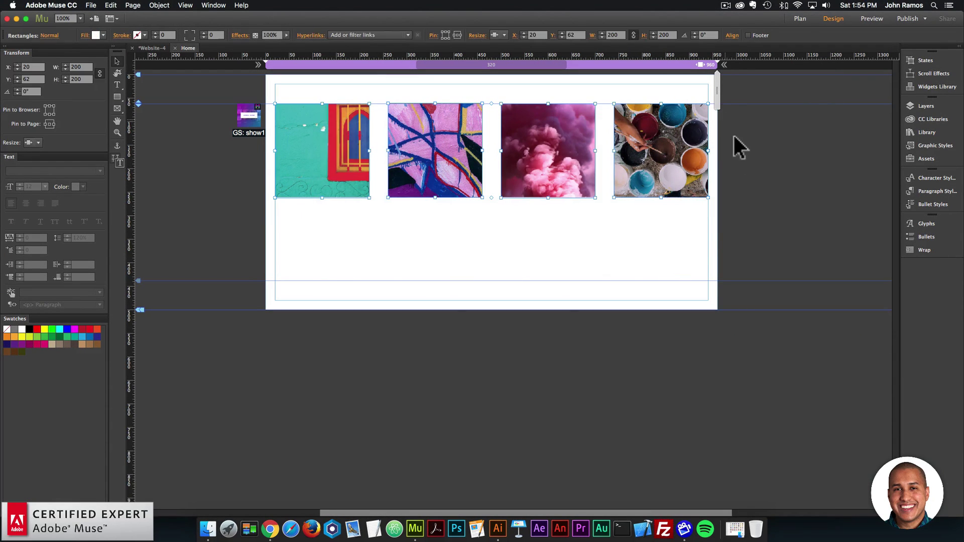
key("super+minus")
key("super+c")
key("super+v")
left_click_drag(568, 173, 563, 170)
key("super+v")
left_click_drag(429, 286, 391, 231)
left_click_drag(619, 332, 396, 360)
left_click(678, 339)
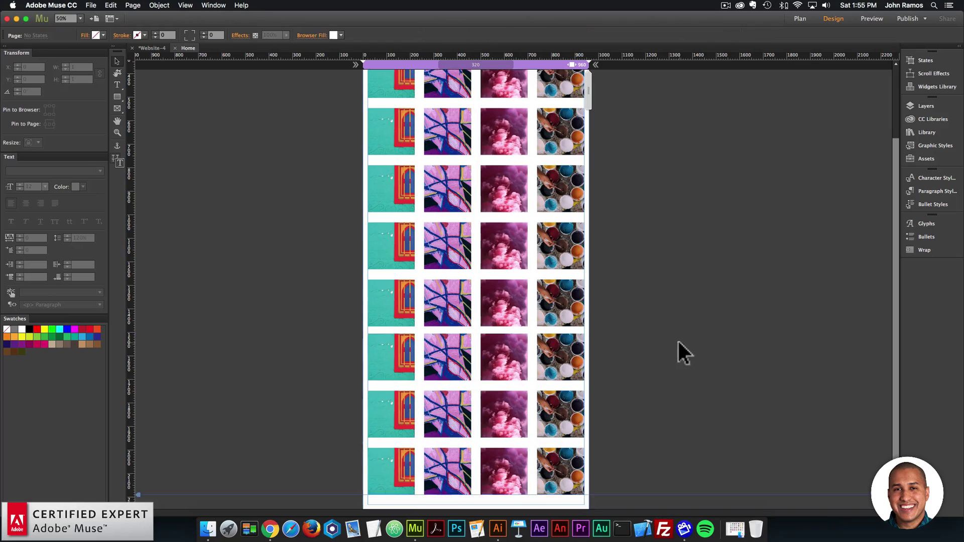
Preview the page in the browser and scroll through the image rows to check their Scroll Show animation
scroll(572, 248, "up", 3)
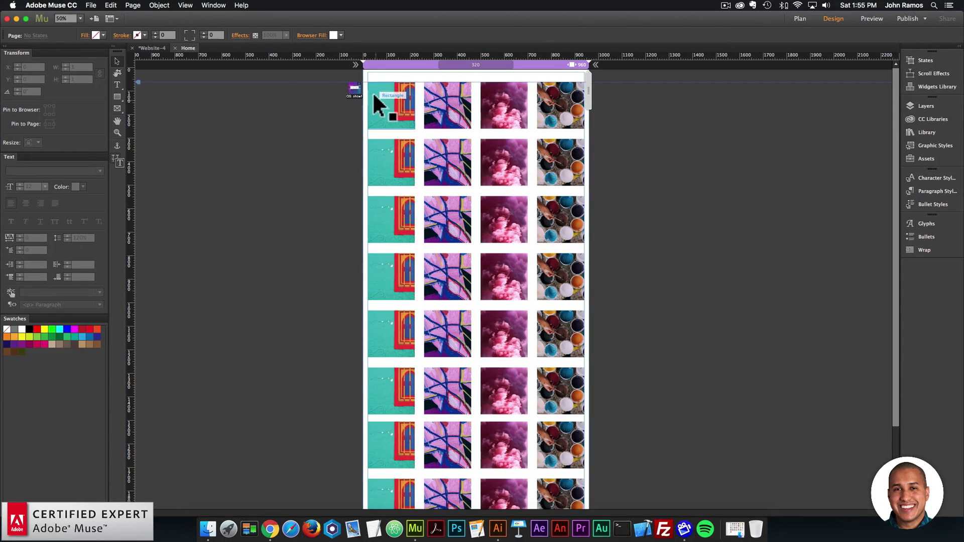
left_click(91, 5)
left_click(116, 151)
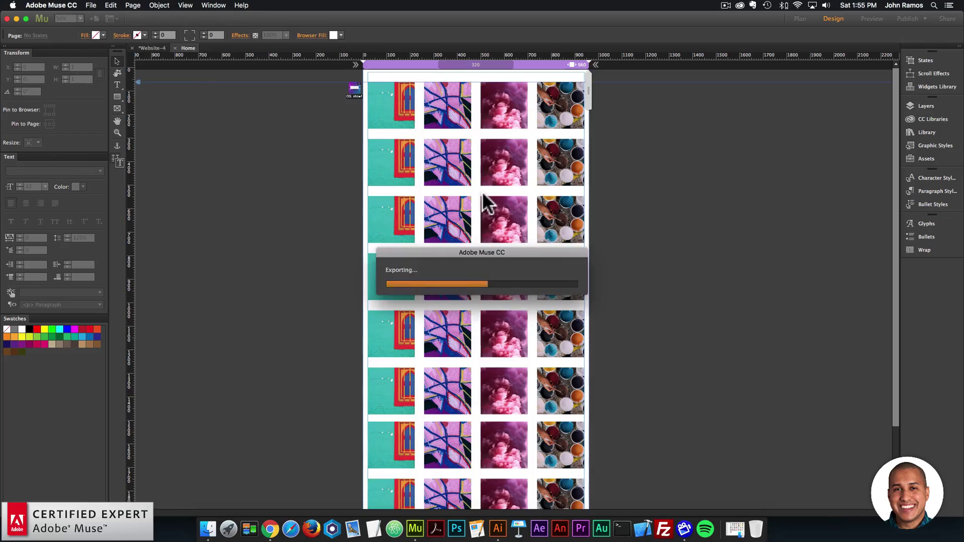
scroll(588, 234, "down", 3)
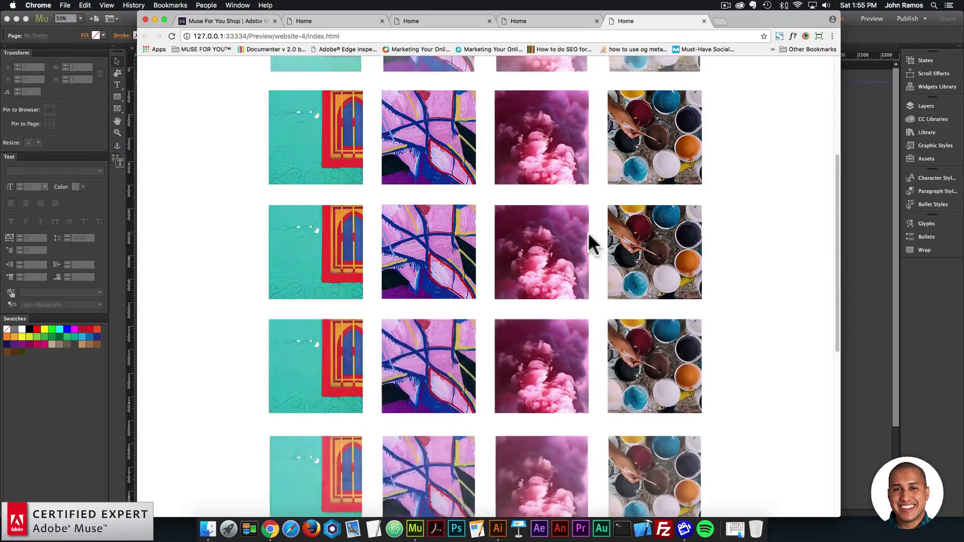
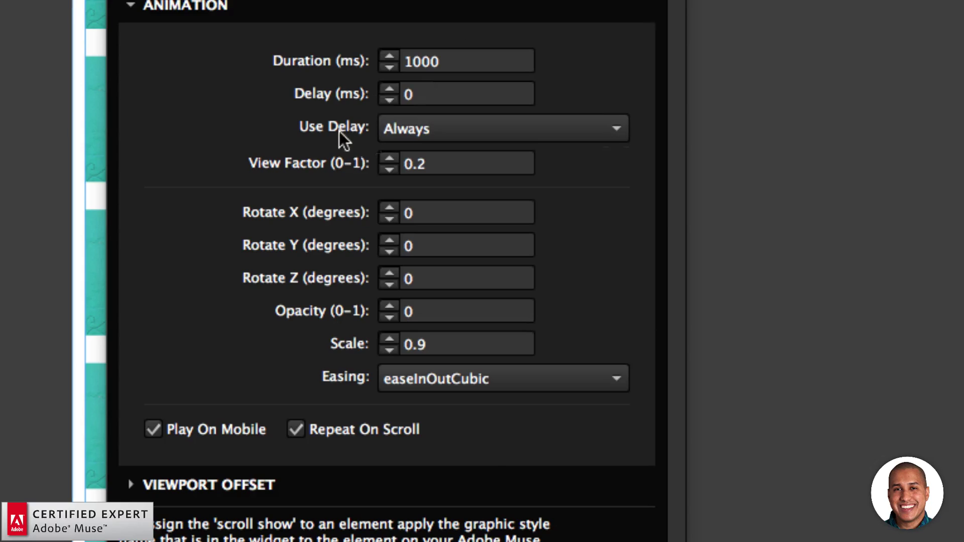
Check the Use Delay choices in the Scroll Show widget's animation settings and set the View Factor to 1
left_click(418, 132)
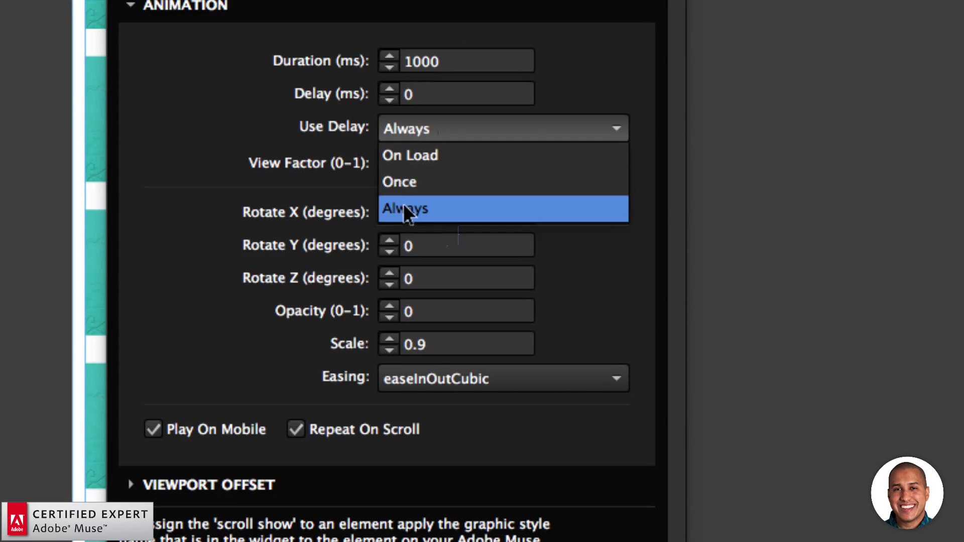
left_click(344, 153)
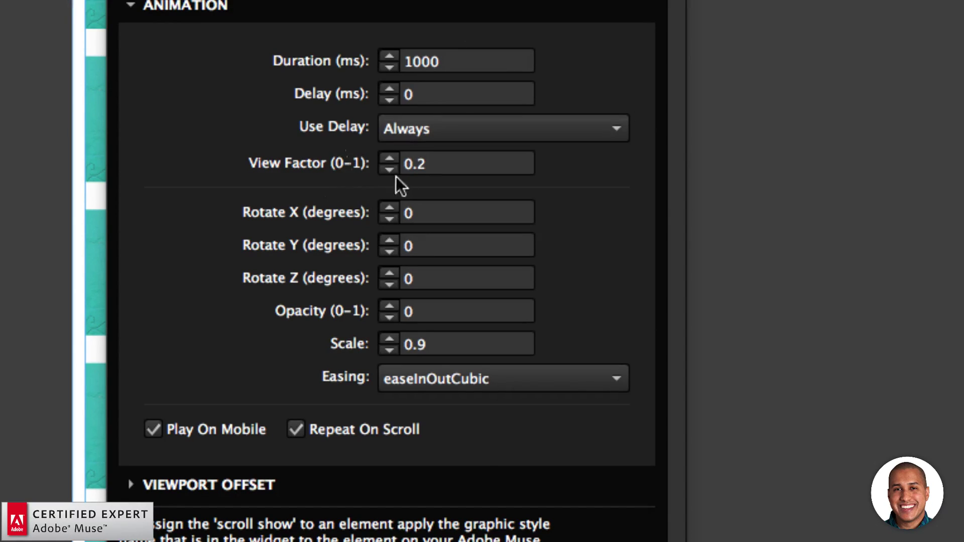
double_click(435, 164)
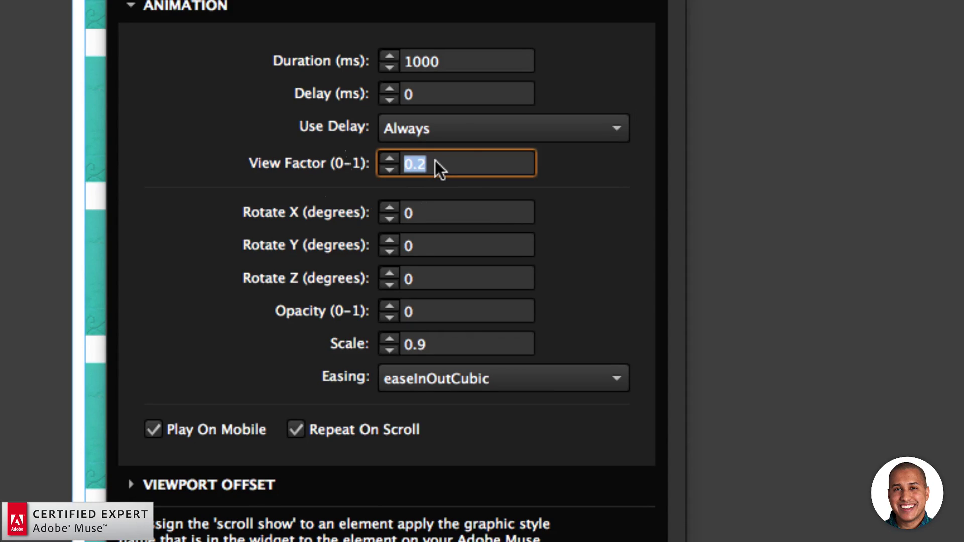
type("1")
key("Return")
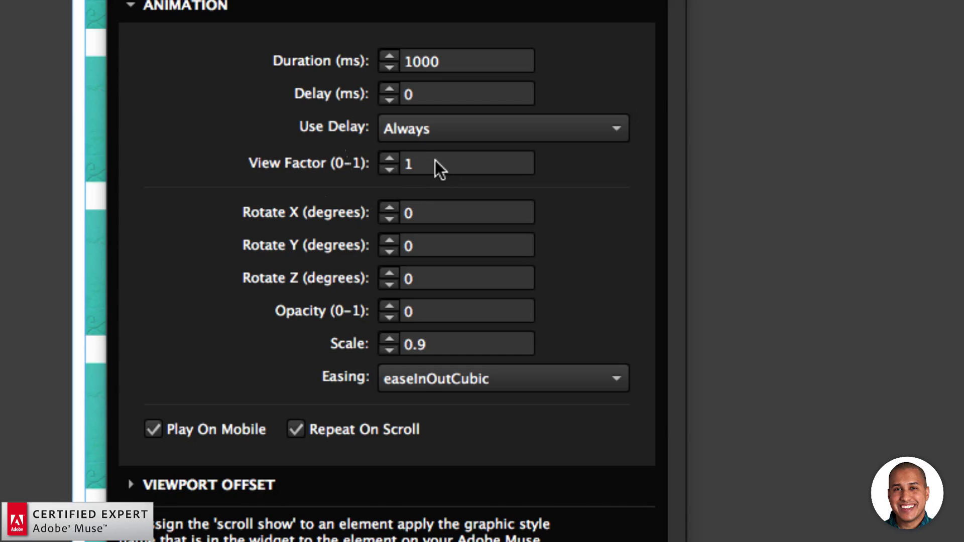
Set the Scroll Show animation's Rotate X to 360 degrees and its Scale to 0
double_click(424, 212)
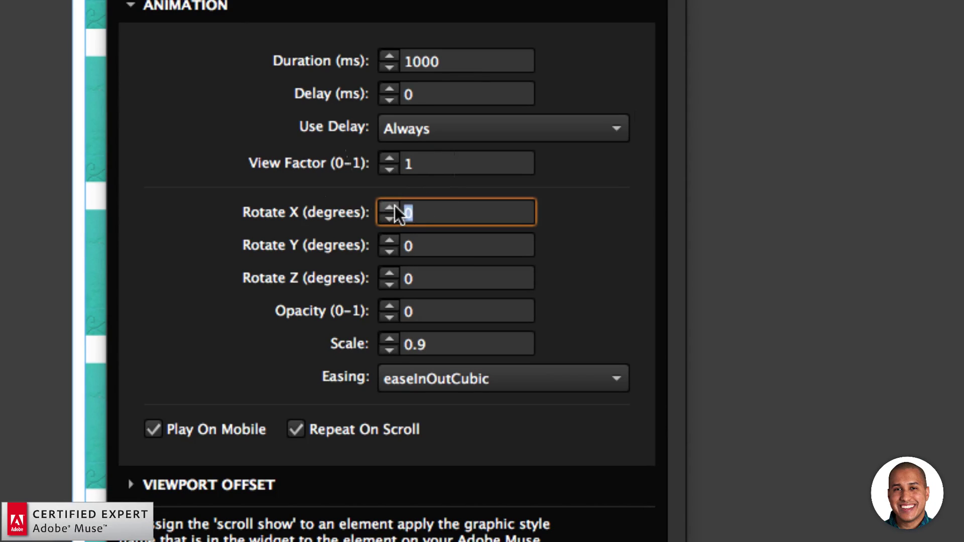
type("360")
key("Return")
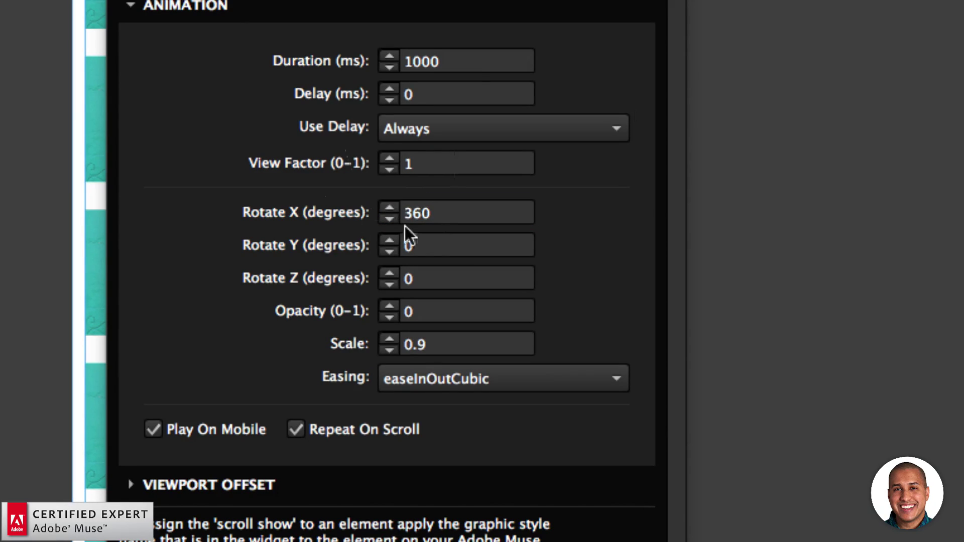
double_click(395, 311)
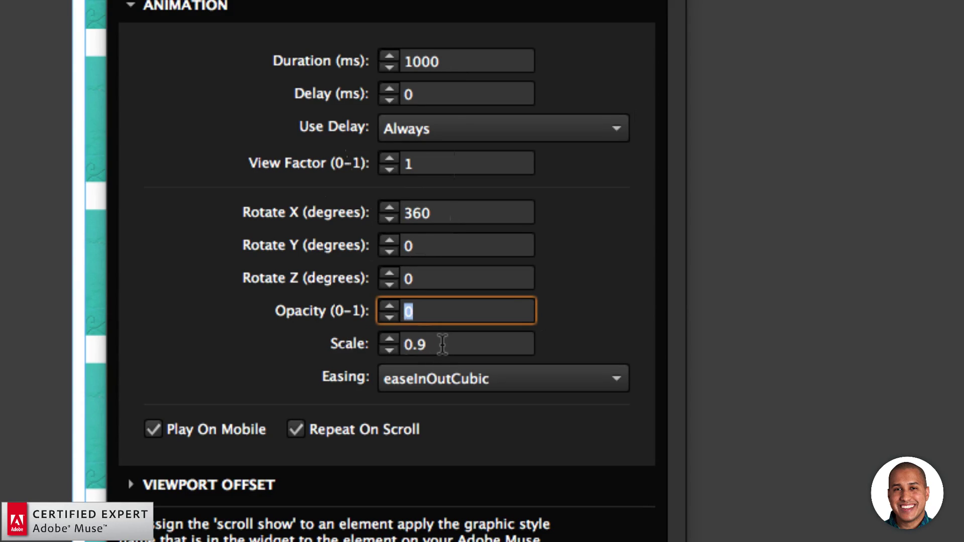
double_click(401, 336)
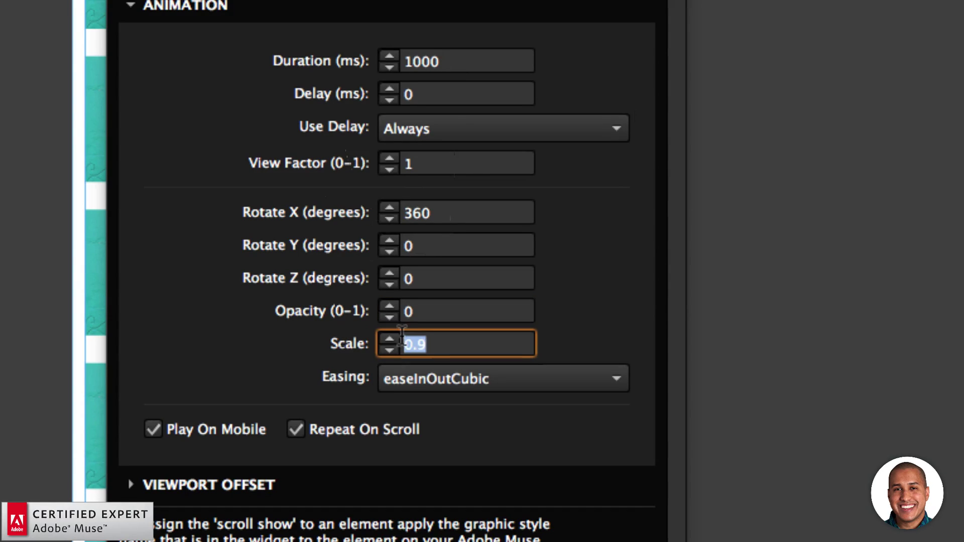
type("0")
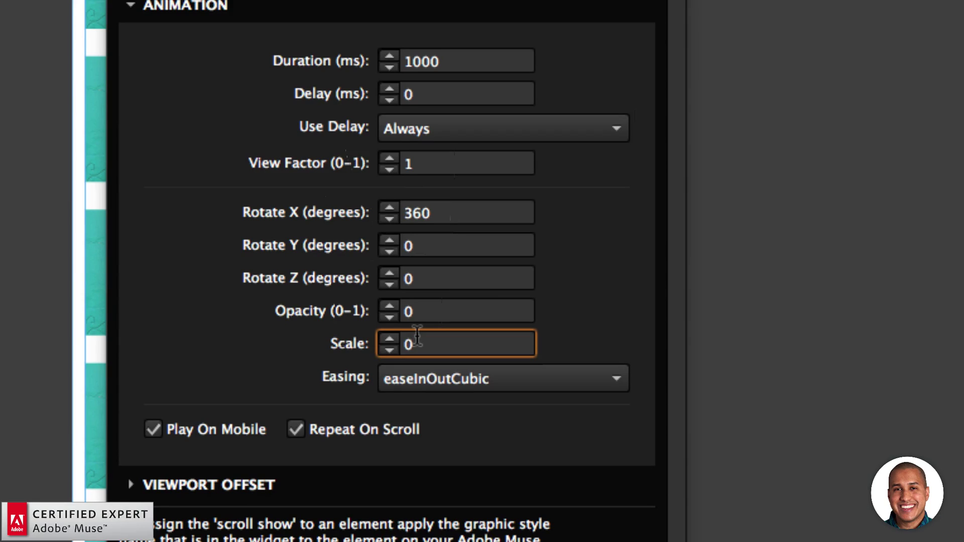
key("Return")
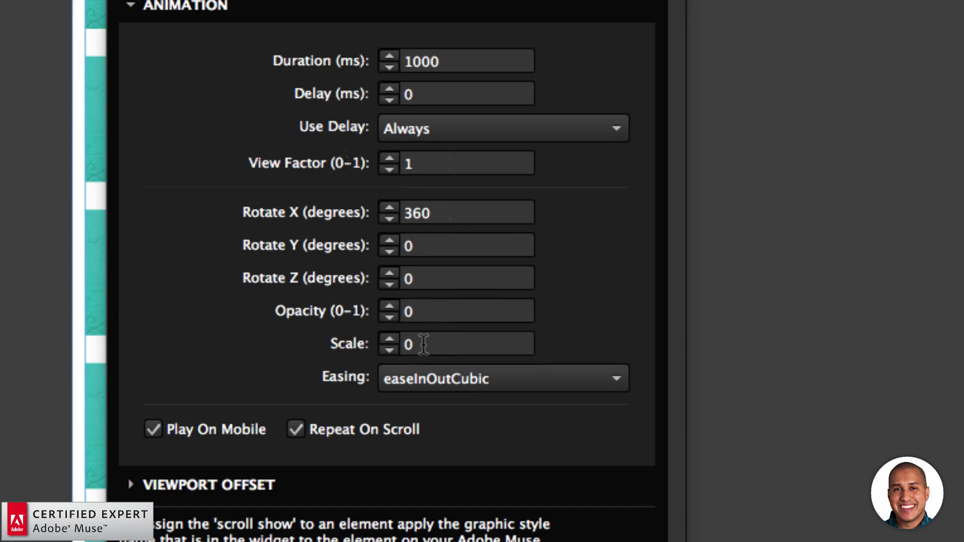
Look through the easing types available for the Scroll Show animation, then close the list without choosing another
left_click(451, 389)
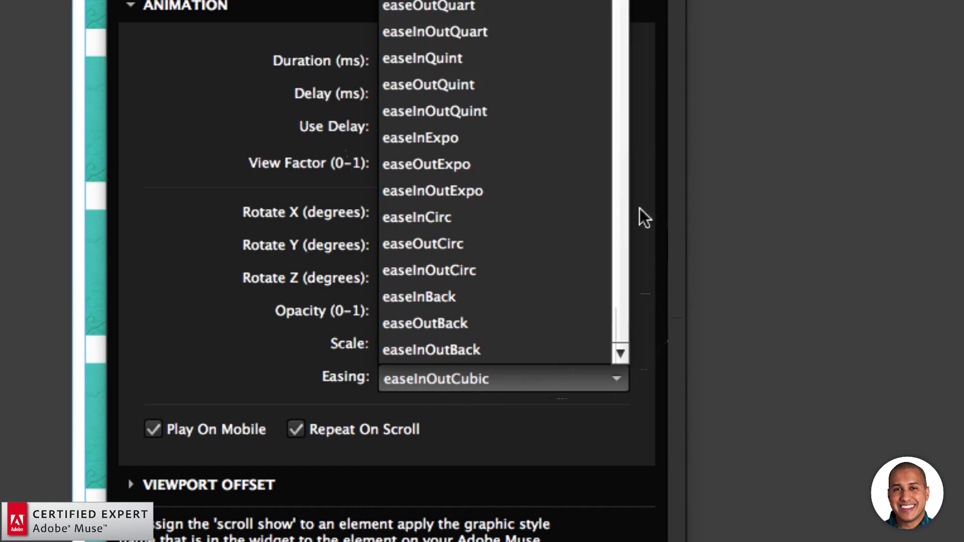
scroll(624, 123, "up", 3)
scroll(627, 196, "down", 3)
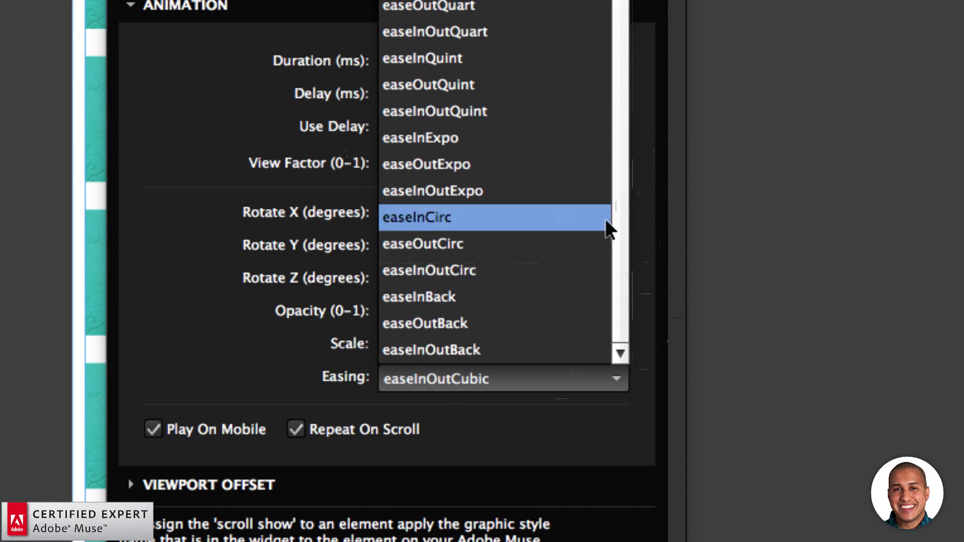
scroll(620, 203, "down", 1)
scroll(621, 203, "up", 5)
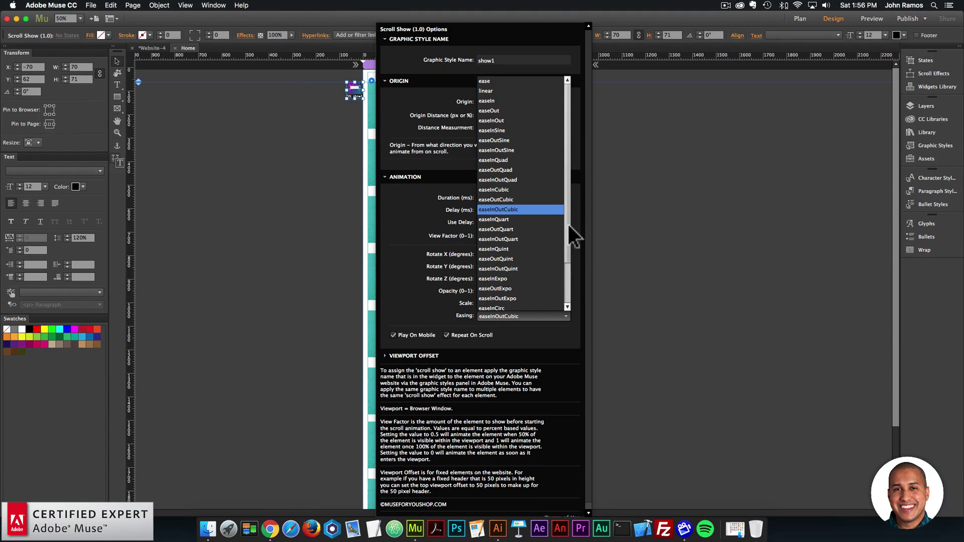
left_click(411, 294)
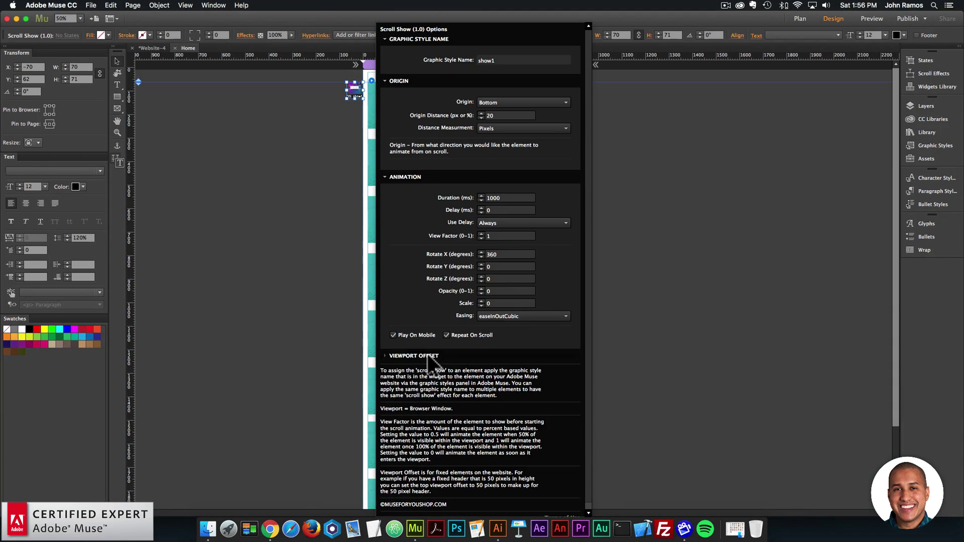
Expand the widget's Viewport Offset settings and set the top offset to 50 px
left_click(422, 374)
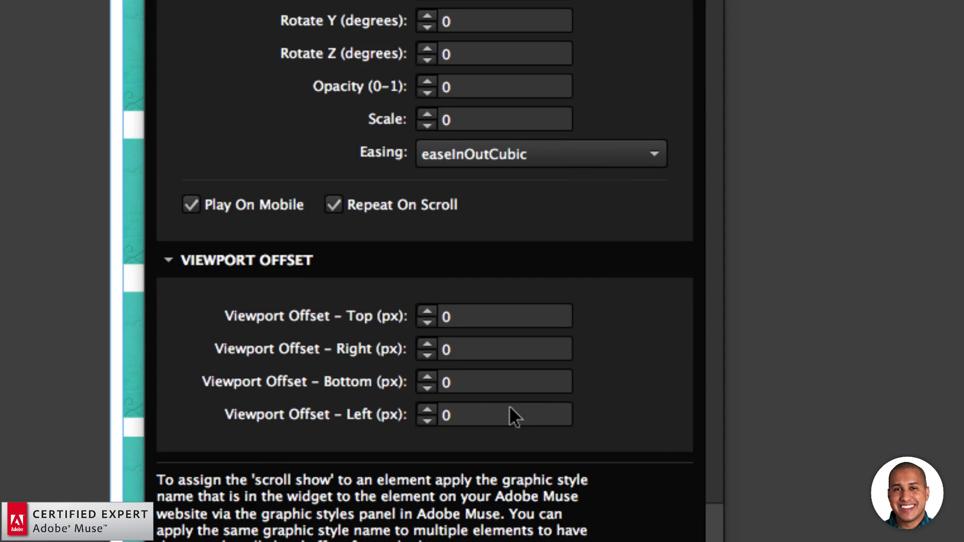
left_click(451, 318)
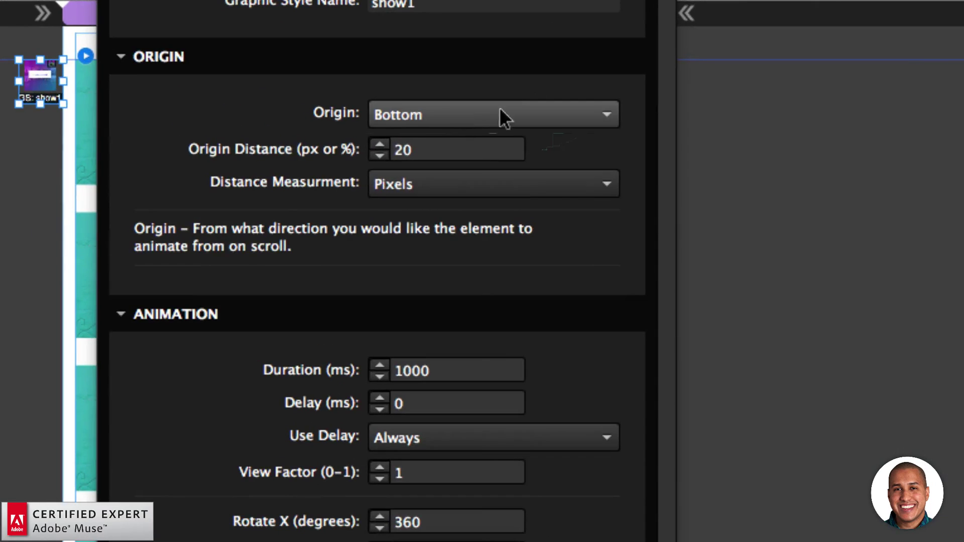
Set the Scroll Show origin to Left with an origin distance of 200, measured in Pixels, and close the widget options
left_click(495, 103)
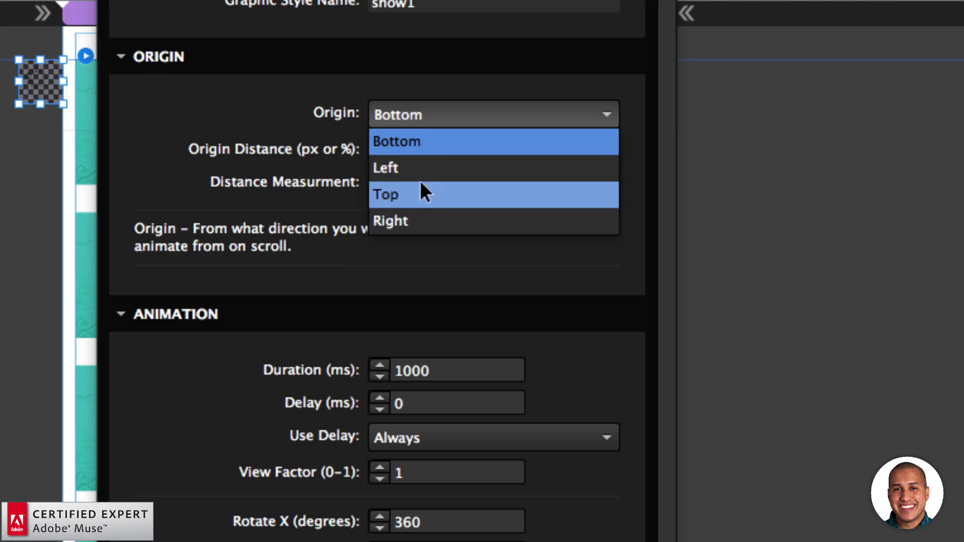
left_click(495, 121)
left_click(434, 150)
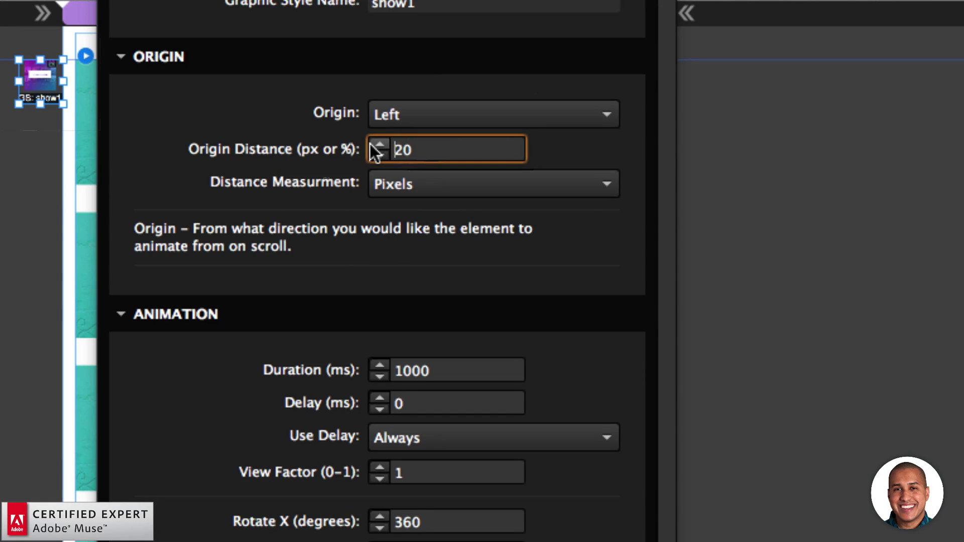
type("200")
key("Return")
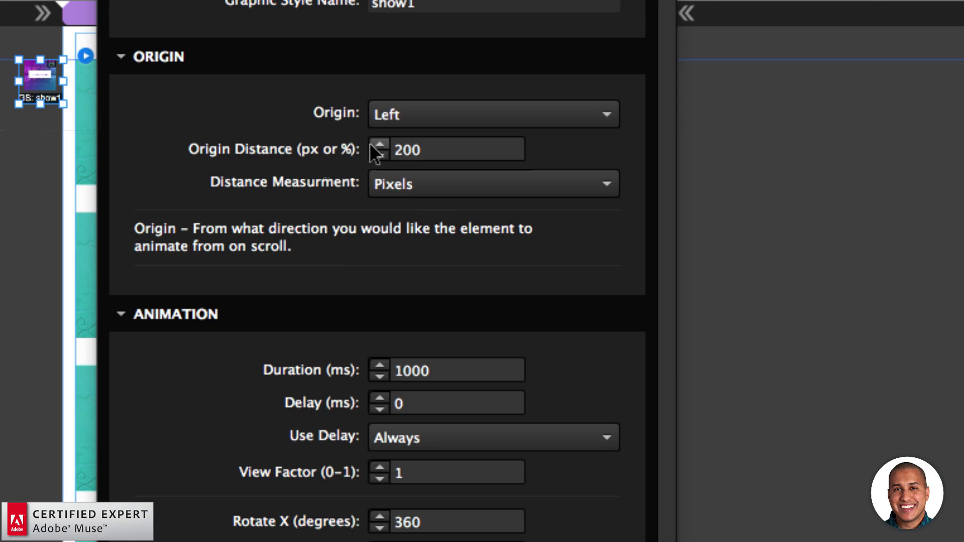
left_click(462, 183)
left_click(419, 210)
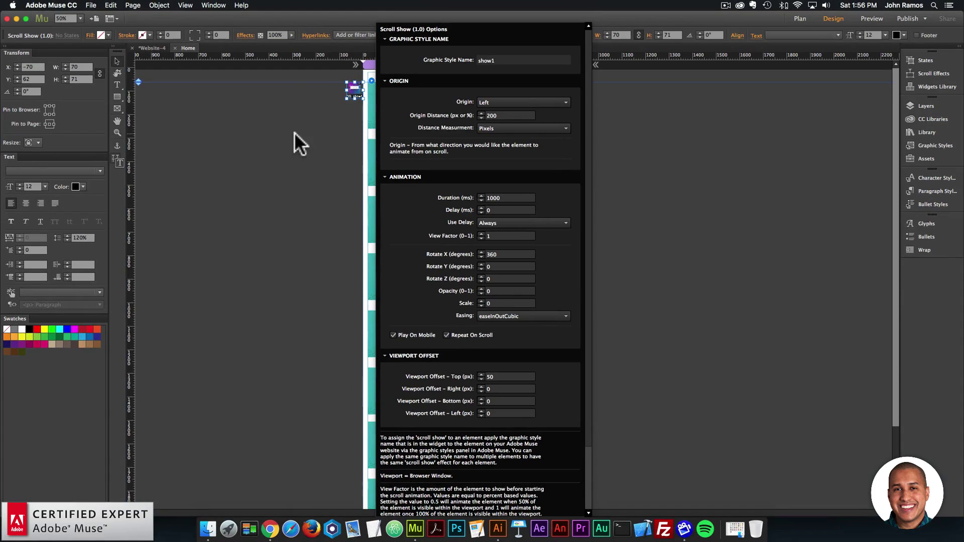
key("Return")
Preview the page in the browser again and scroll up and down the image rows to examine the updated scroll animation
left_click(91, 5)
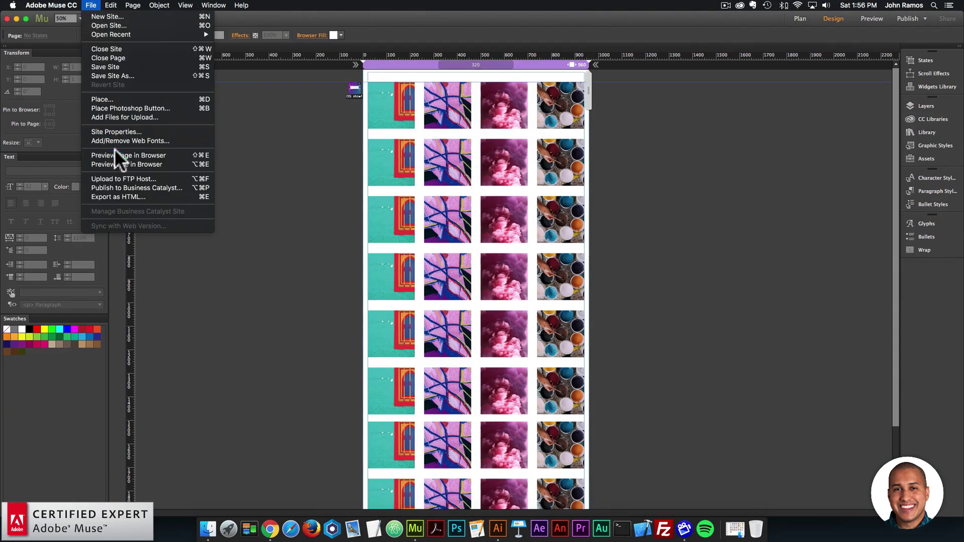
left_click(123, 155)
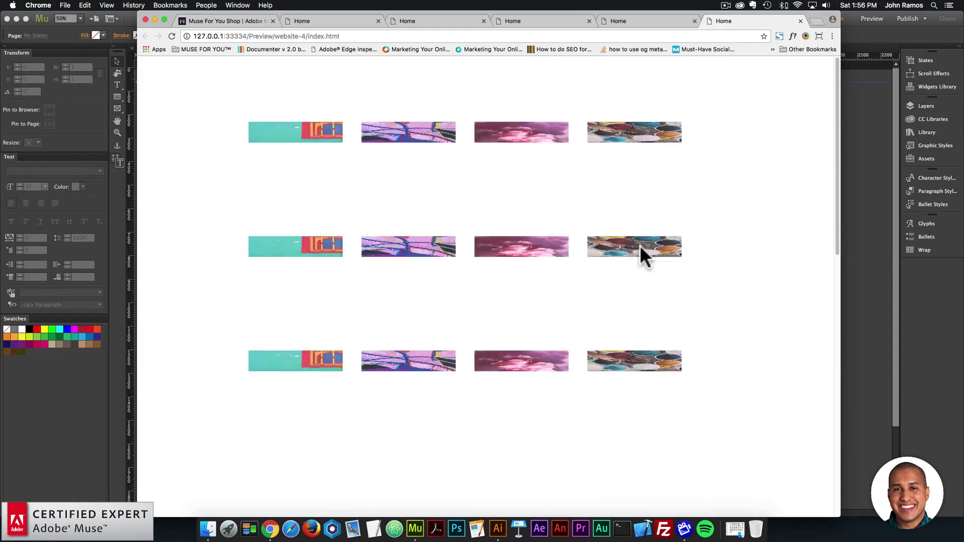
scroll(644, 255, "down", 10)
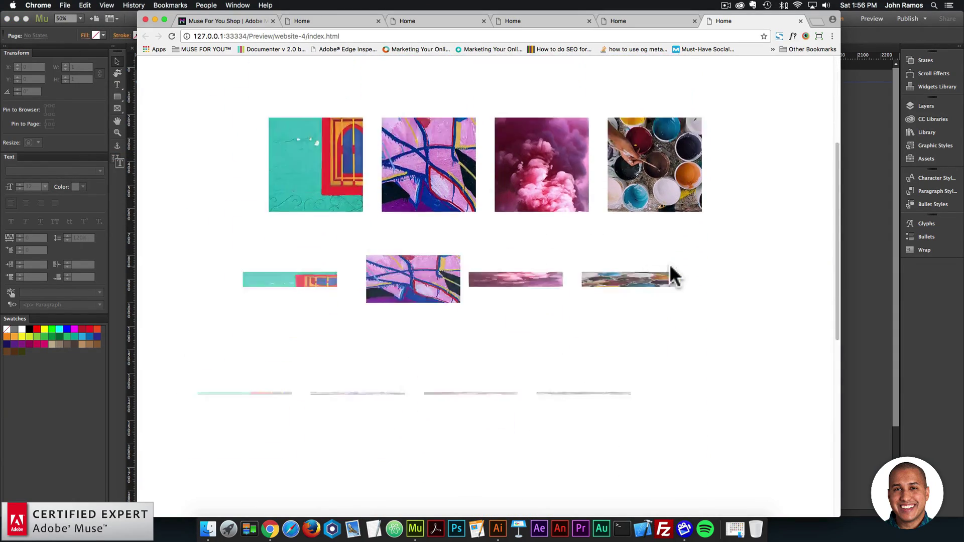
scroll(671, 272, "up", 10)
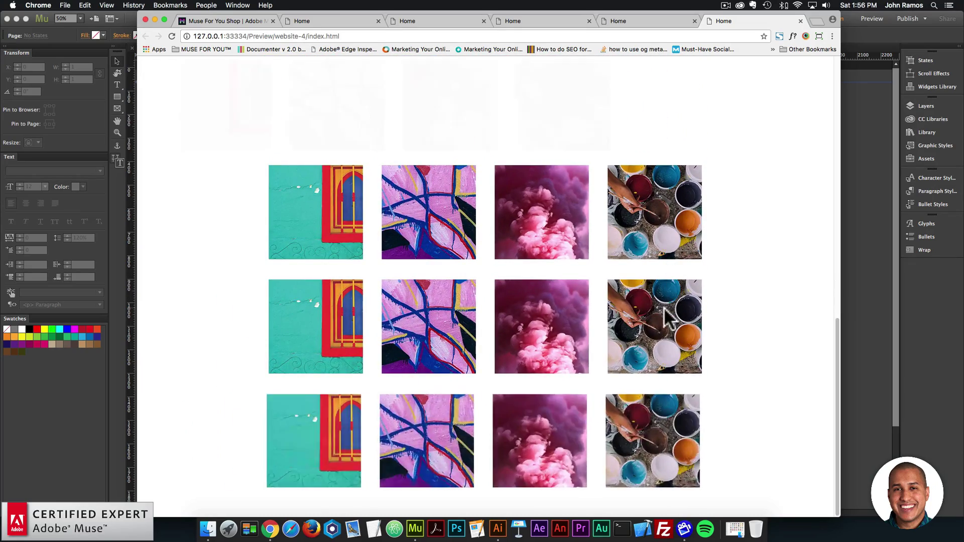
scroll(668, 329, "up", 8)
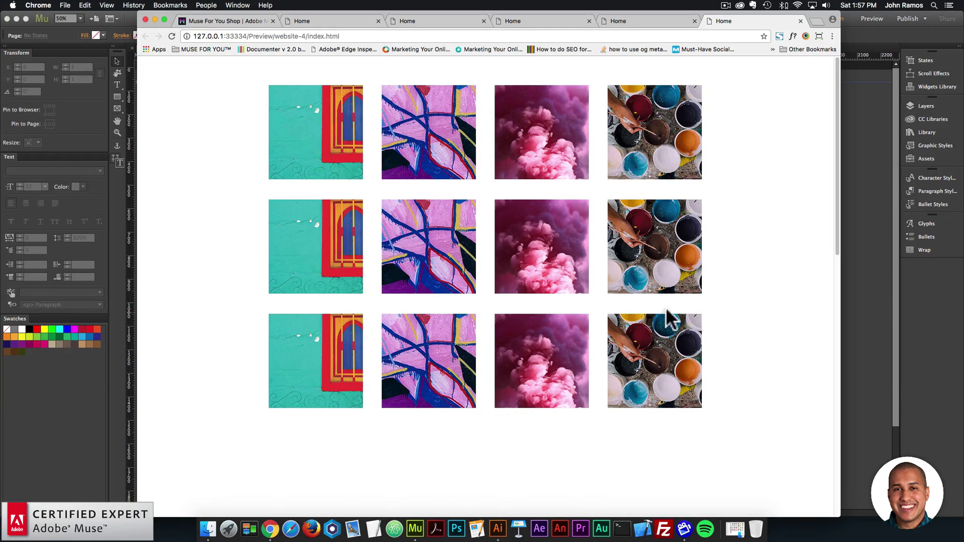
scroll(698, 308, "down", 10)
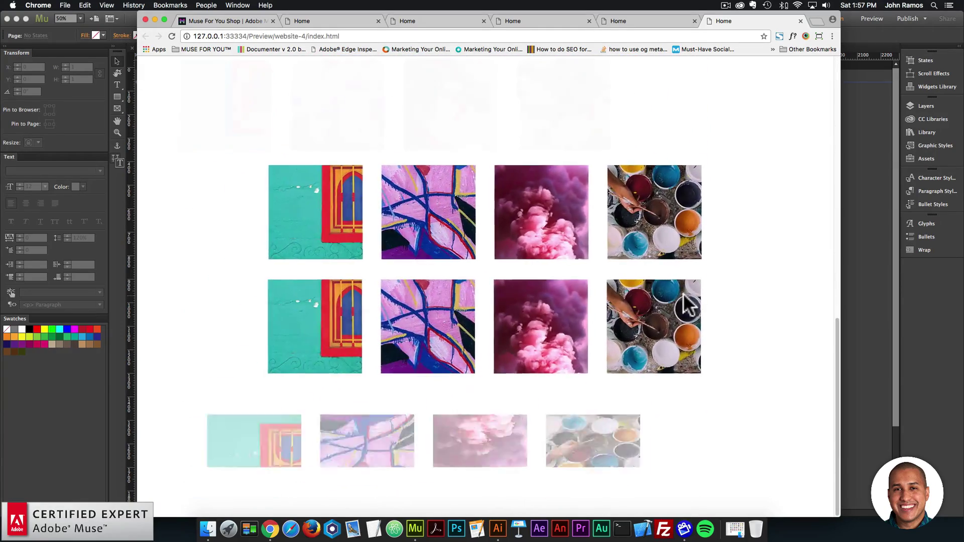
scroll(683, 321, "up", 8)
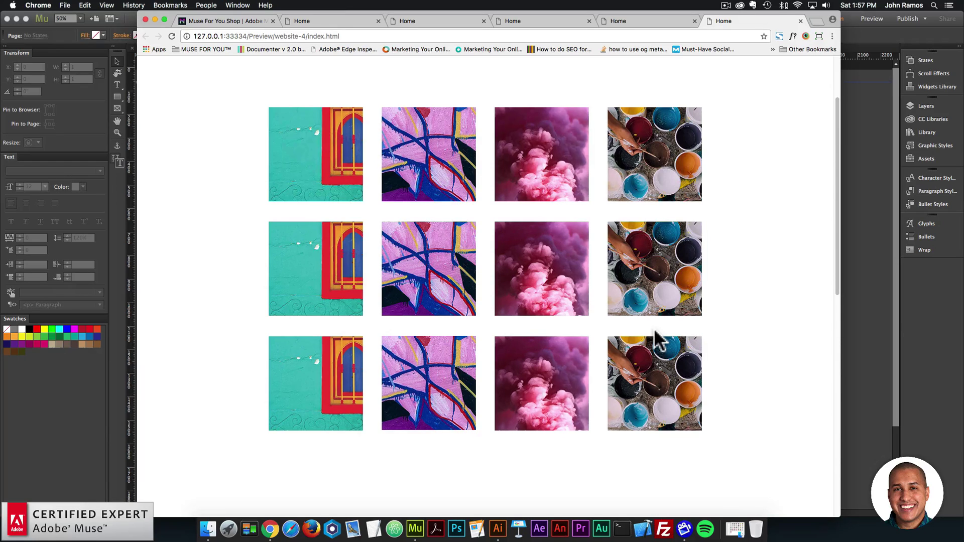
scroll(659, 340, "down", 5)
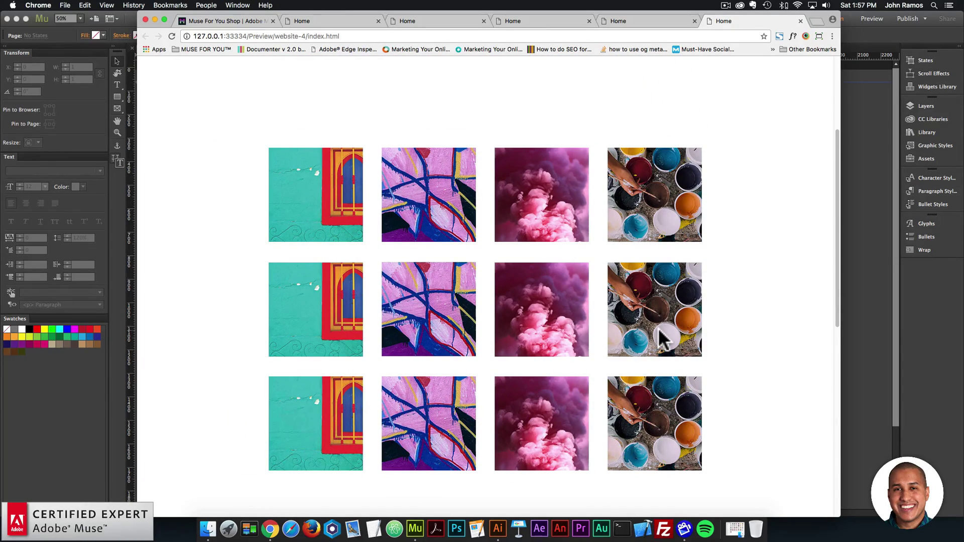
scroll(691, 296, "down", 5)
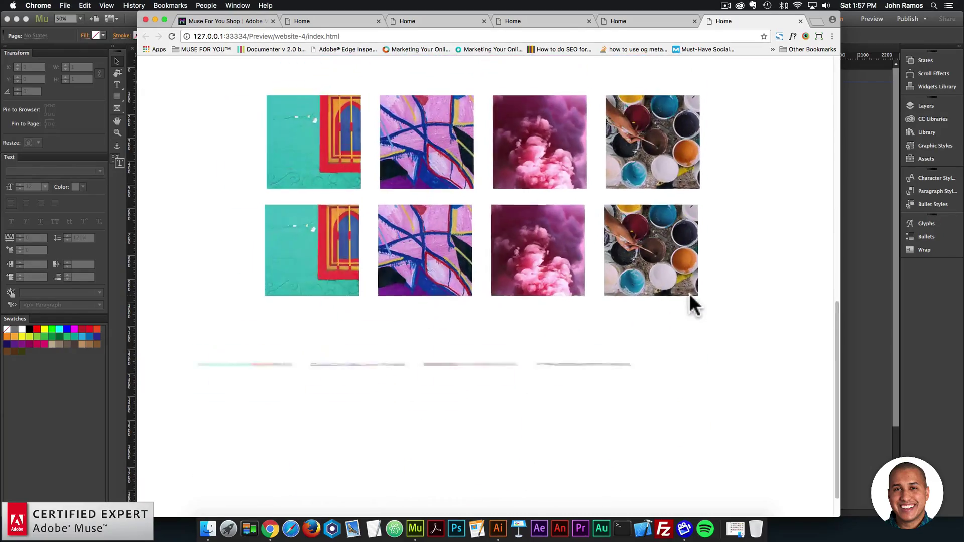
scroll(689, 301, "up", 10)
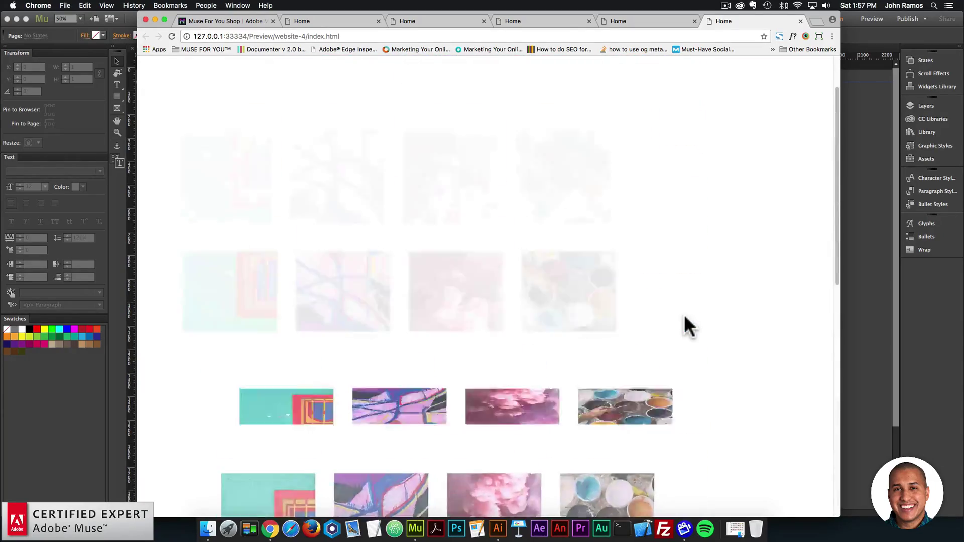
scroll(688, 251, "up", 3)
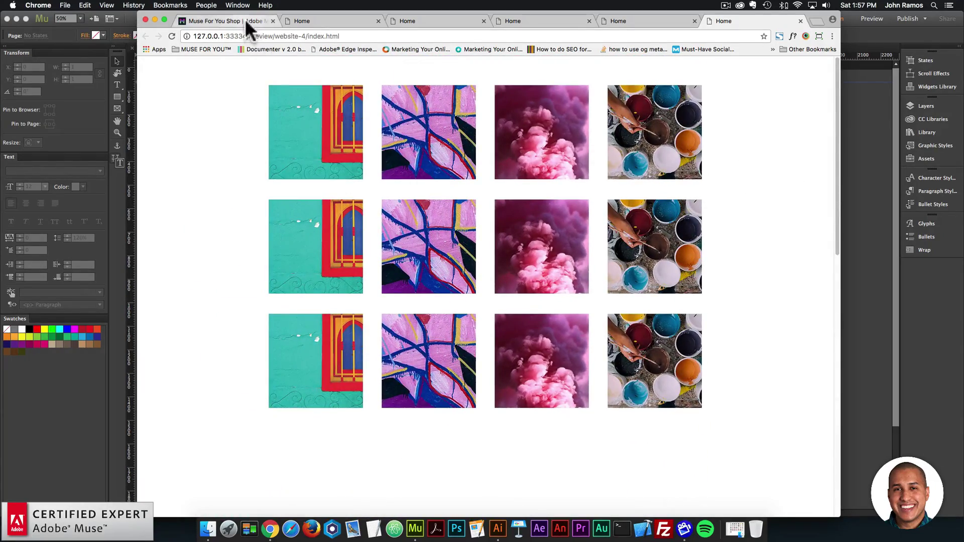
Switch to the Muse For You shop page and view the Water Ripple Effect widget's product page
left_click(245, 19)
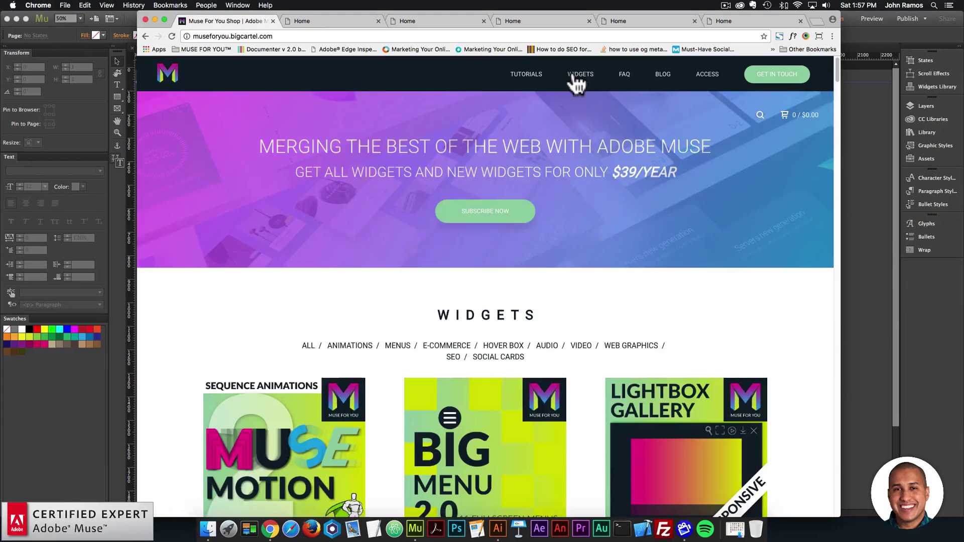
left_click(580, 74)
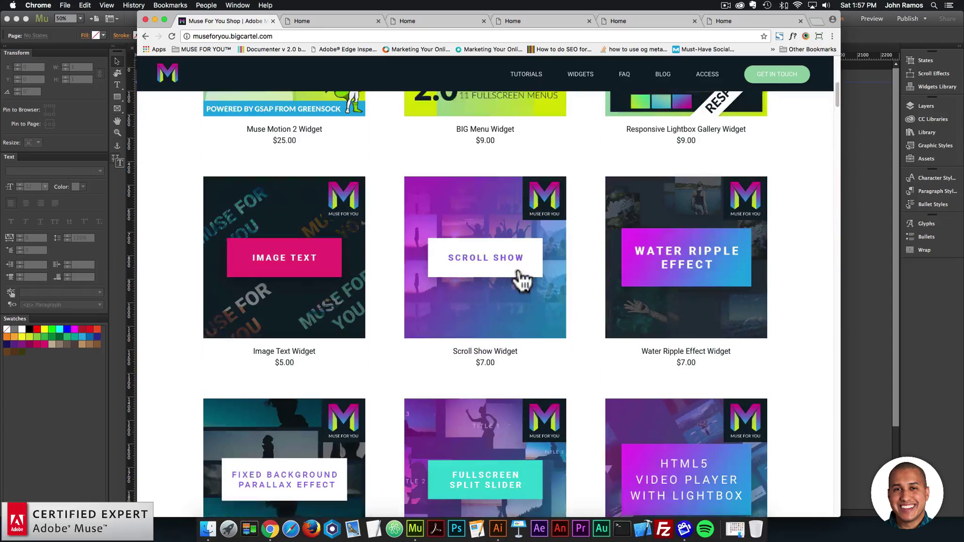
left_click(710, 252)
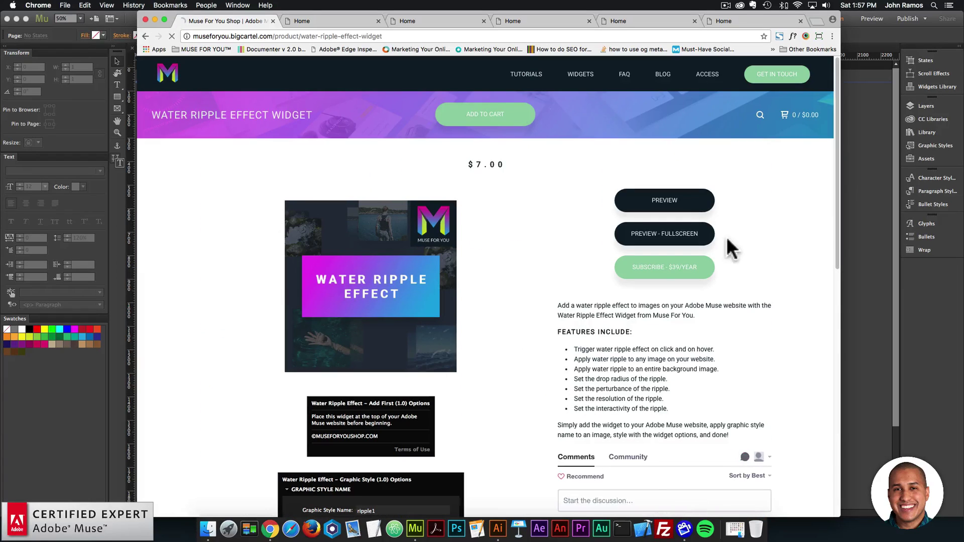
Return to Adobe Muse and delete everything on the Home page, including the image rows and the Scroll Show widget
left_click(854, 251)
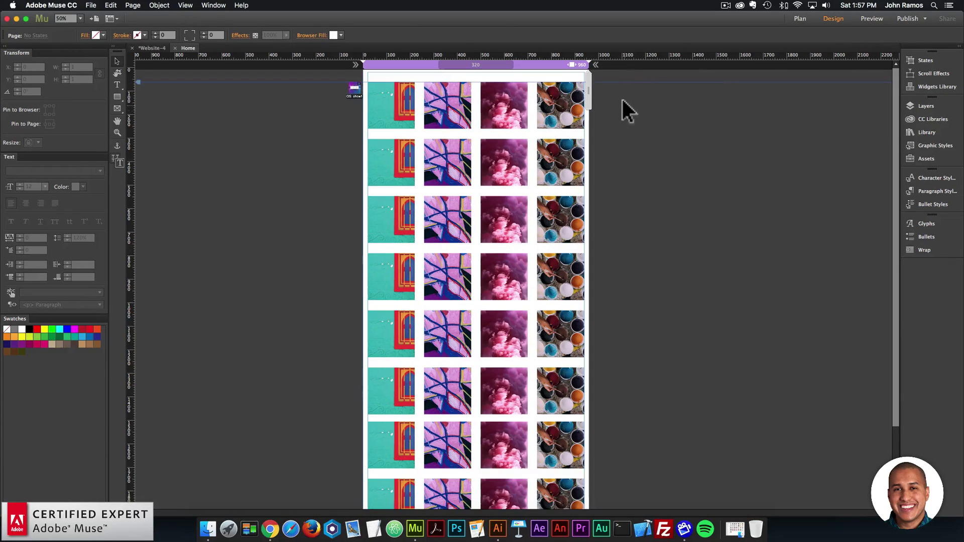
key("super+a")
key("Delete")
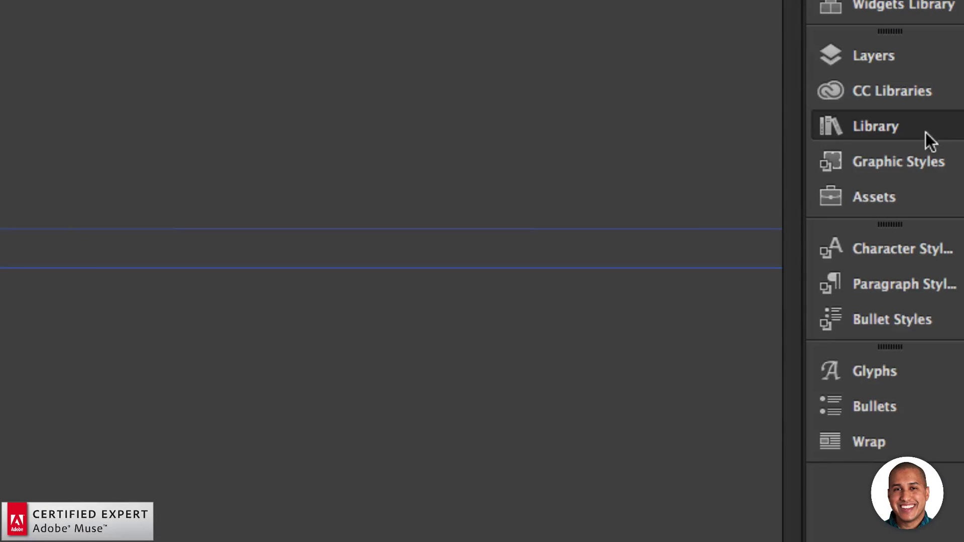
Search the library for "water ripple" and place the Water Ripple Effect – Add First widget just outside the page's left edge near its top
left_click(929, 132)
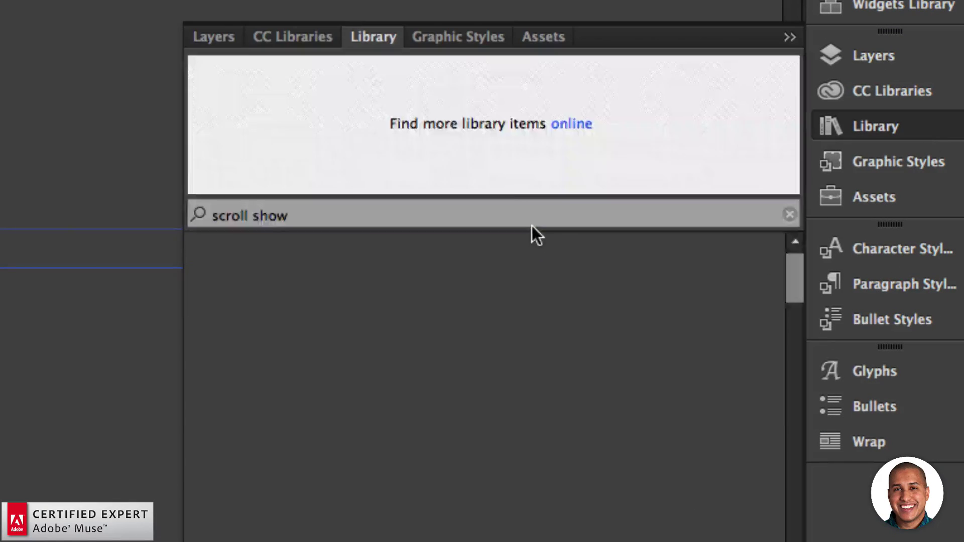
triple_click(366, 215)
type("water rip")
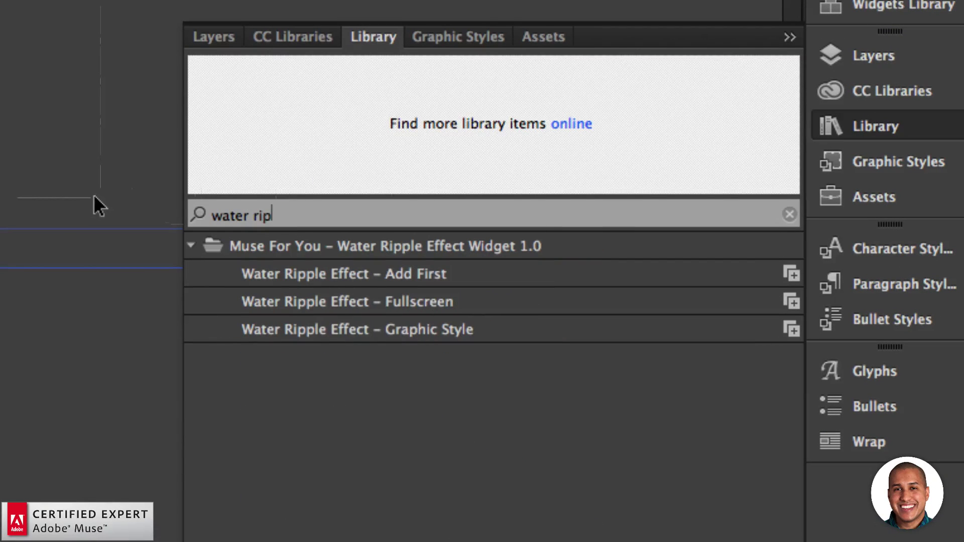
type("ple")
left_click(308, 274)
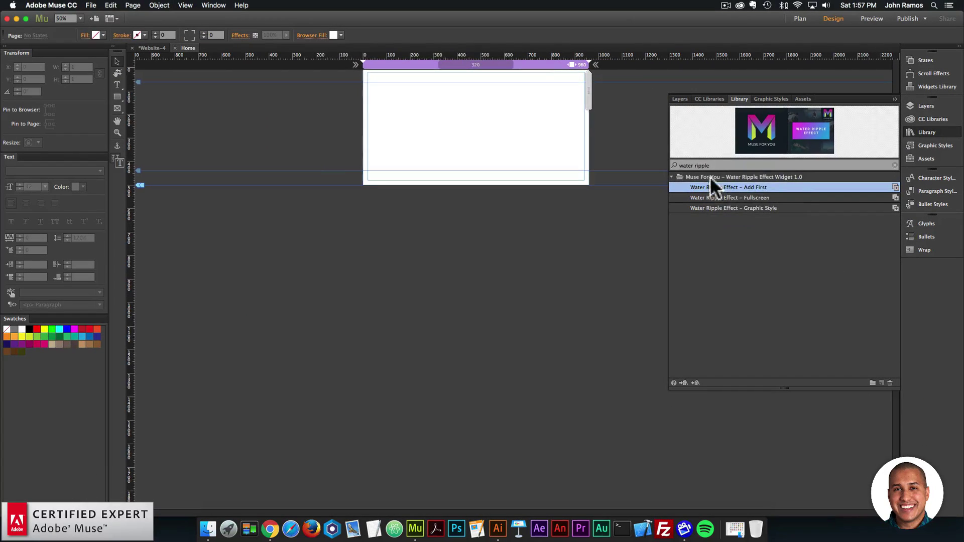
left_click_drag(711, 178, 358, 89)
Place the Water Ripple Effect – Fullscreen widget beside the page, directly below the Add First widget, at about Y 168
left_click(696, 198)
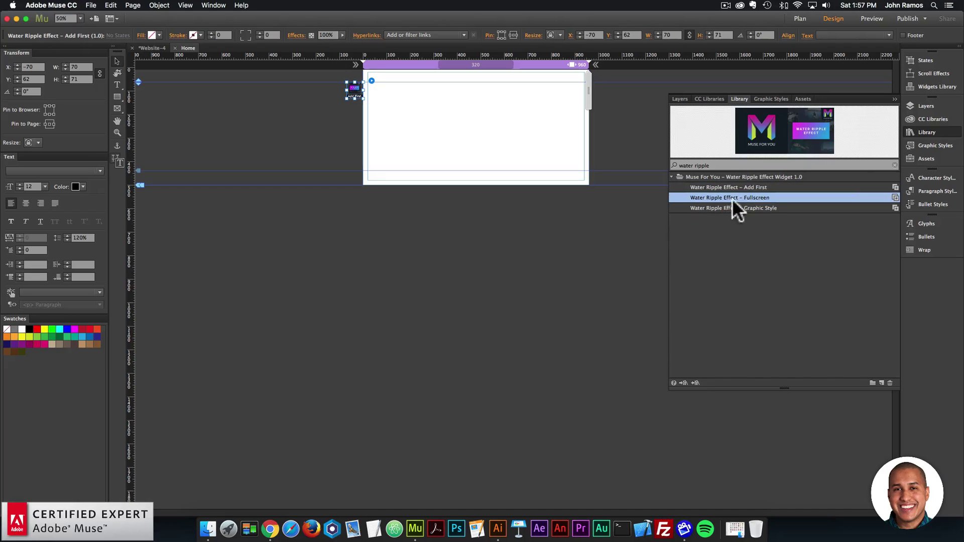
left_click_drag(733, 197, 343, 107)
left_click(773, 207)
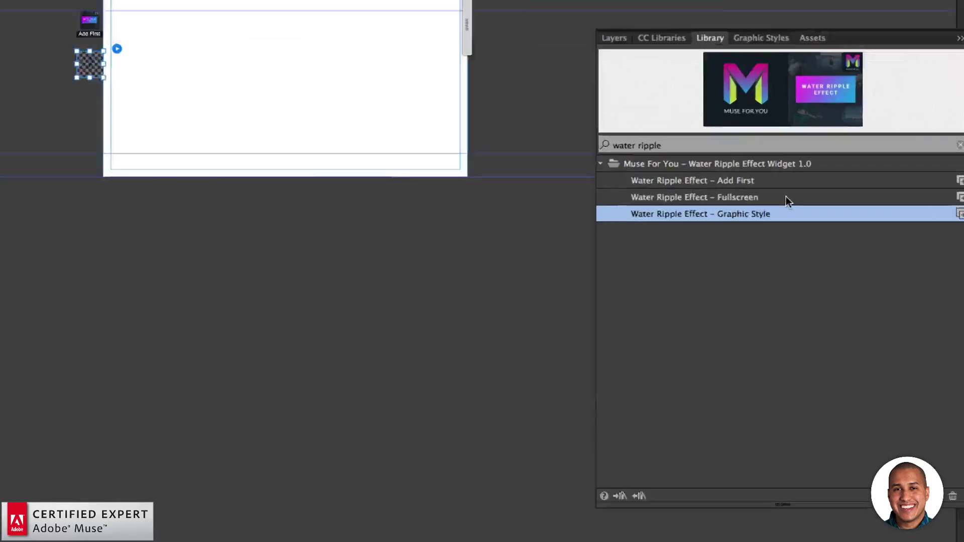
left_click(785, 197)
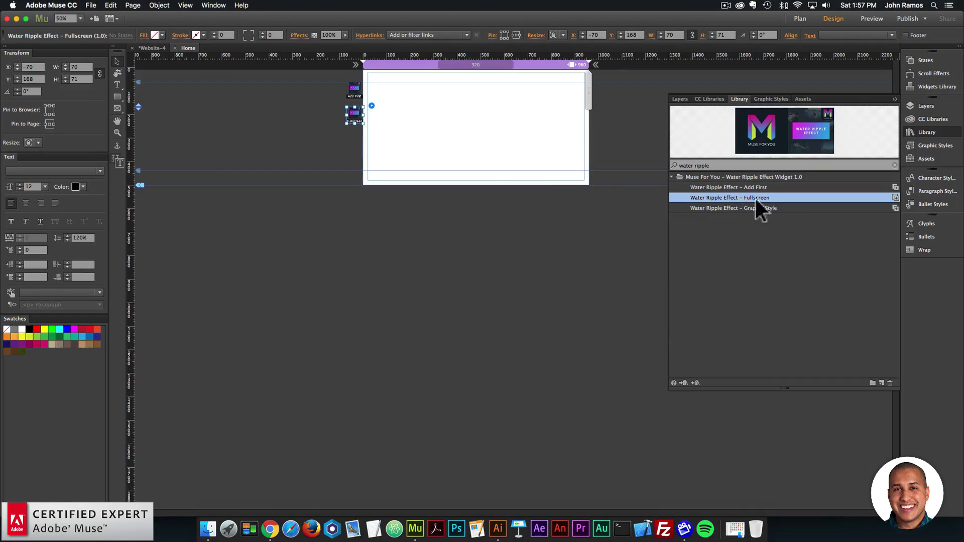
left_click(913, 130)
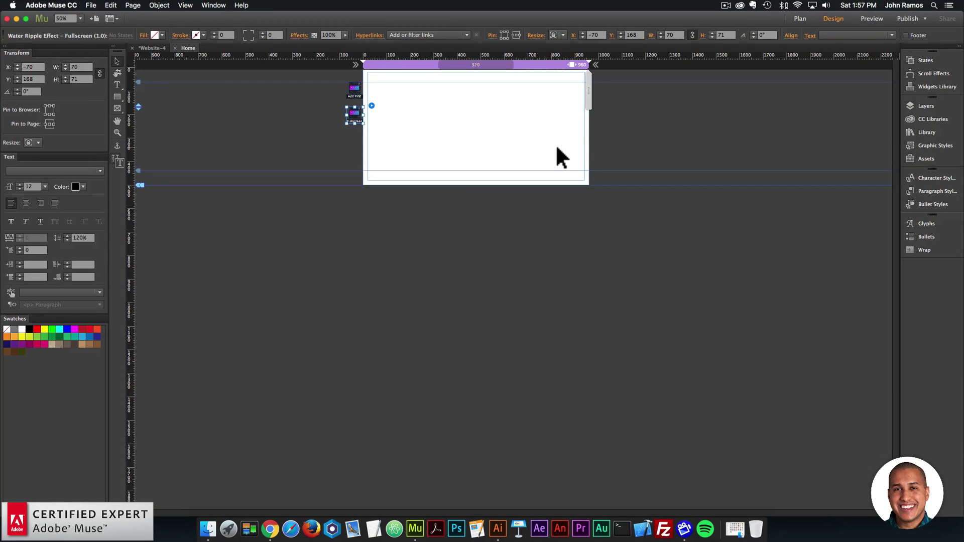
key("super+equal")
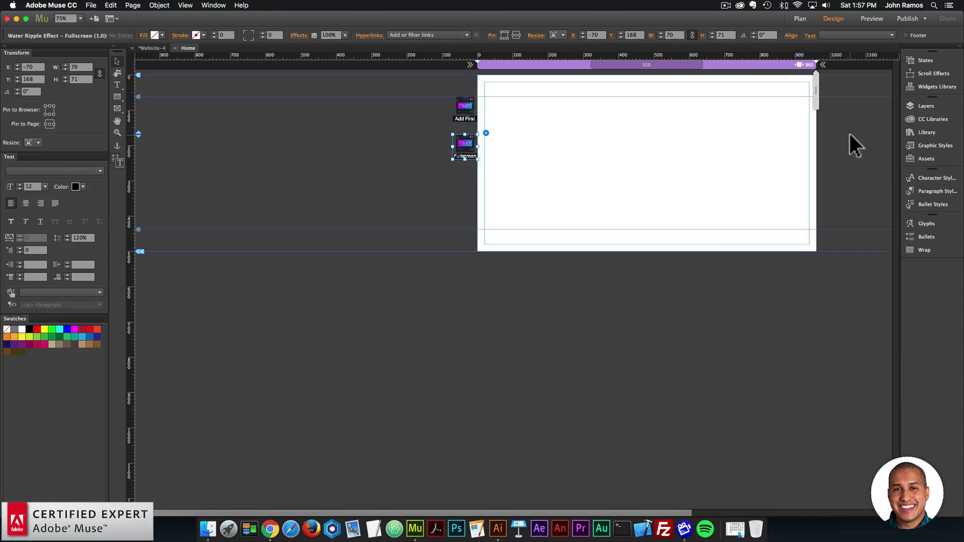
Add muse-for-you-image-22.jpeg from the images folder as the page's browser fill image
left_click(867, 142)
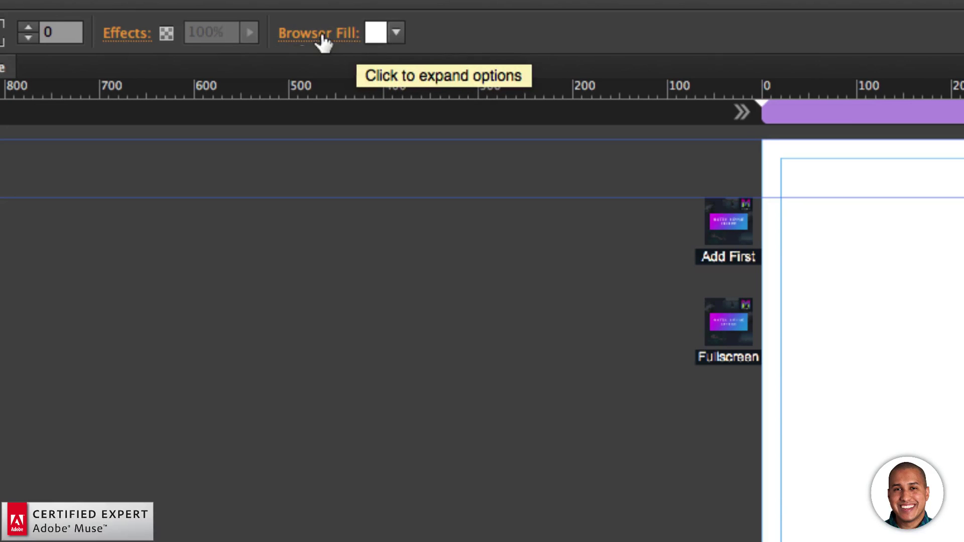
left_click(321, 33)
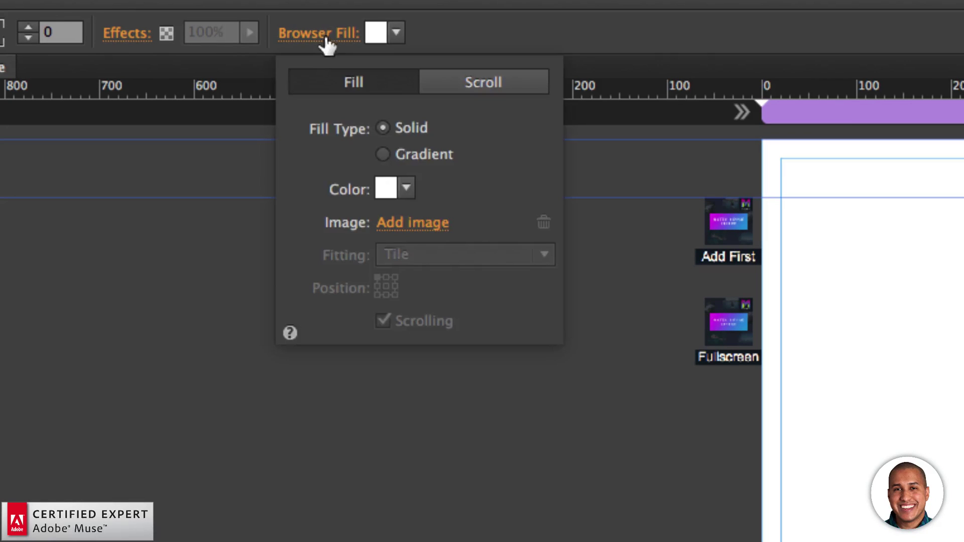
left_click(417, 222)
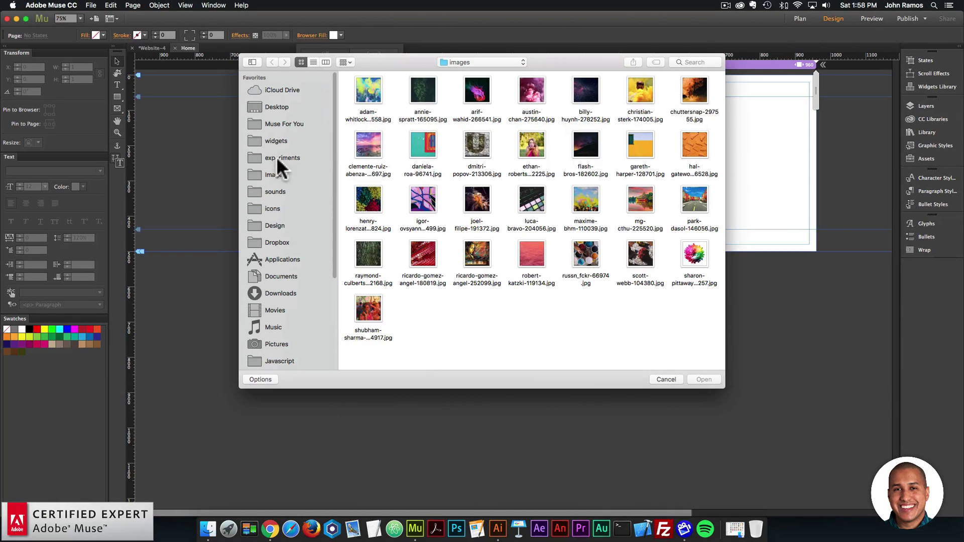
left_click(275, 175)
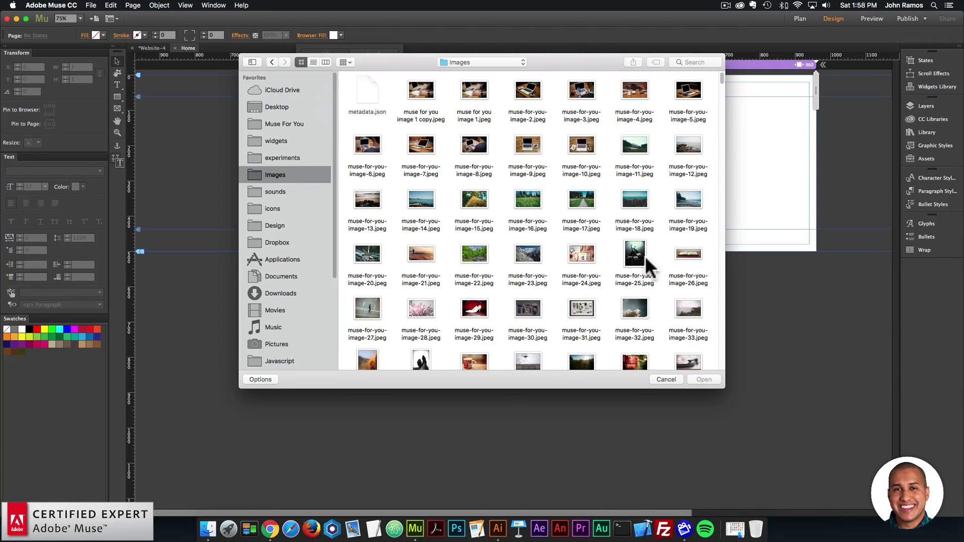
double_click(475, 252)
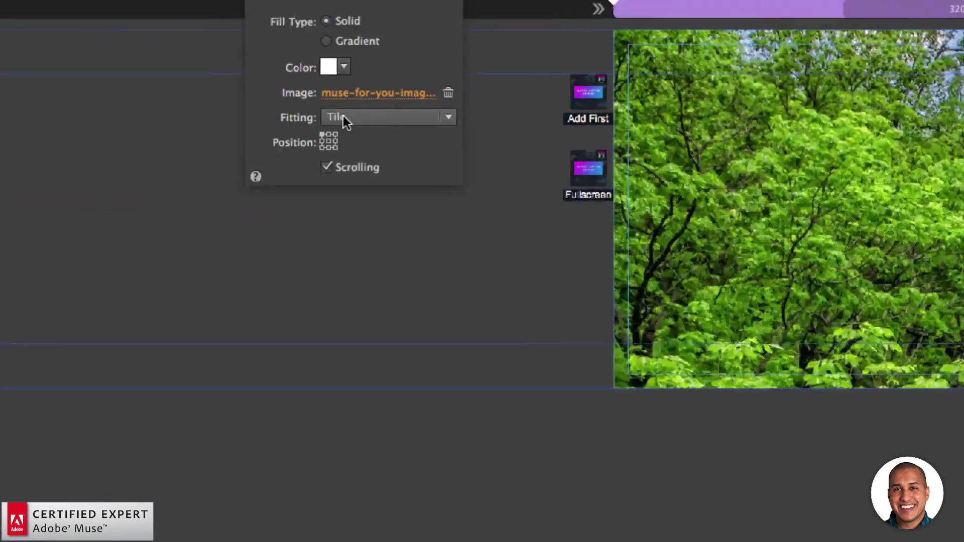
Set the browser fill to Scale to Fill with a centered position and turn off Scrolling
left_click(342, 117)
left_click(348, 127)
left_click(323, 148)
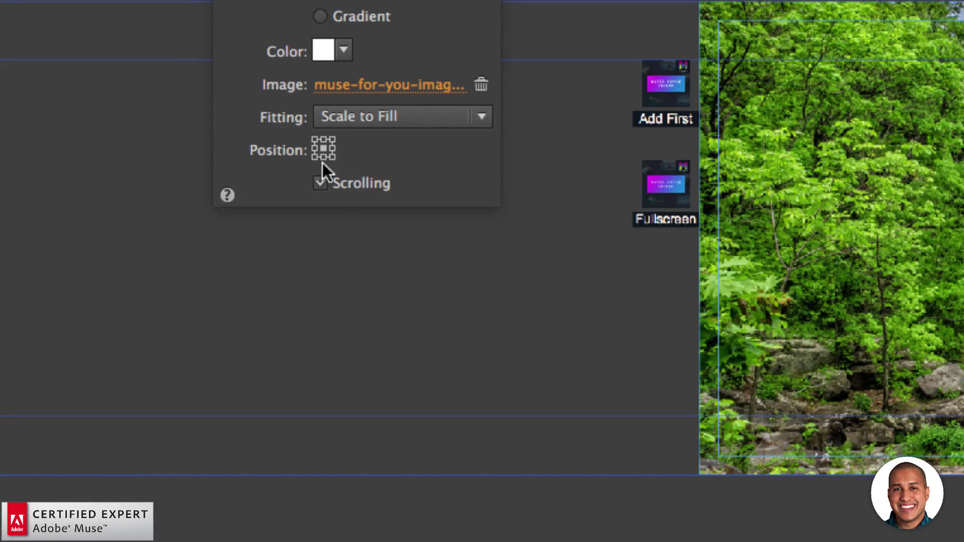
left_click(321, 182)
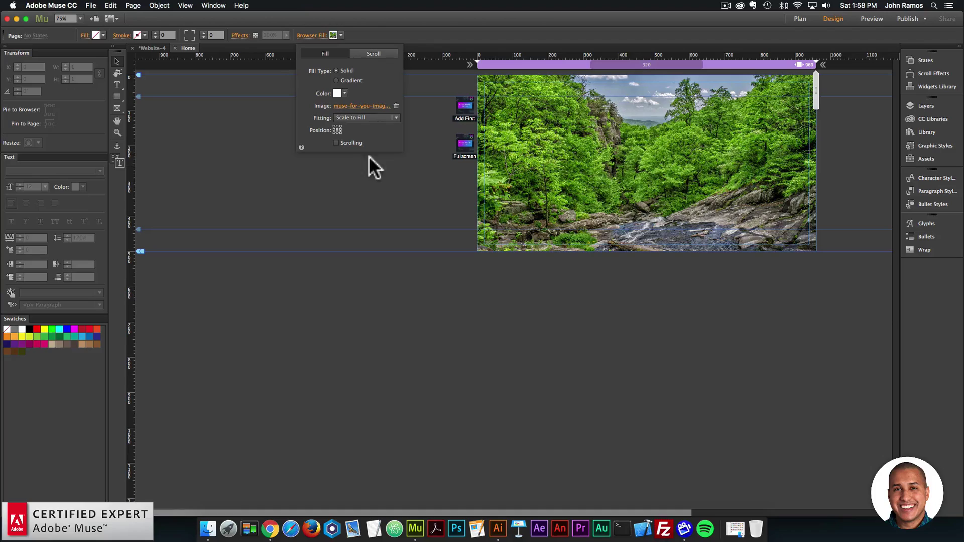
left_click(721, 138)
Preview the page in the browser to examine the water ripple on the forest background, then return to Adobe Muse
left_click(90, 5)
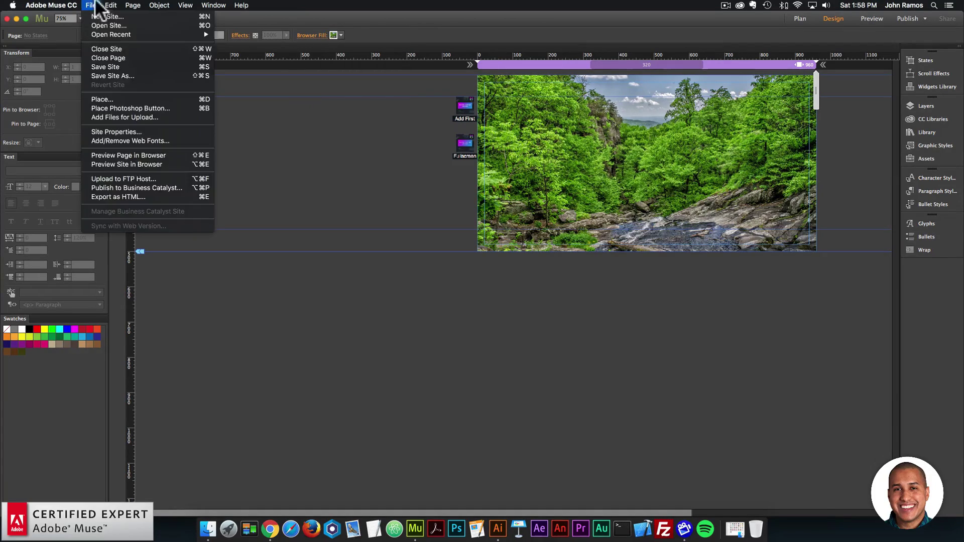
left_click(125, 156)
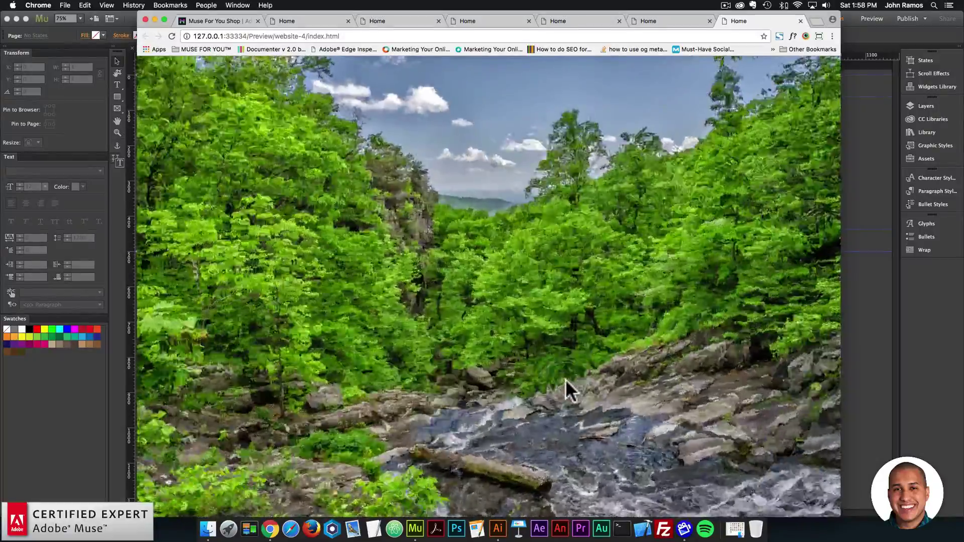
left_click(863, 195)
Replace the browser fill image with the photo of a woman facing a lake and preview the page in the browser
left_click(321, 35)
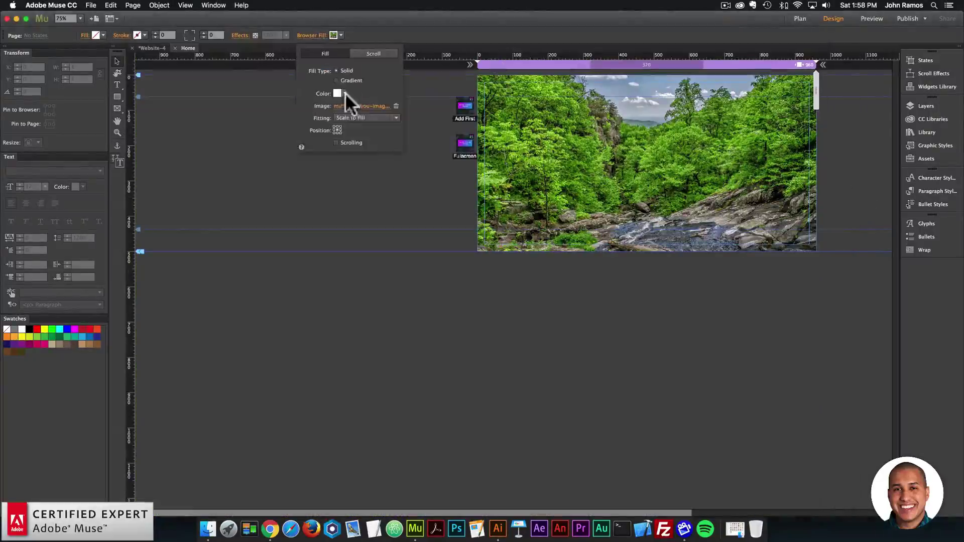
left_click(351, 106)
double_click(534, 164)
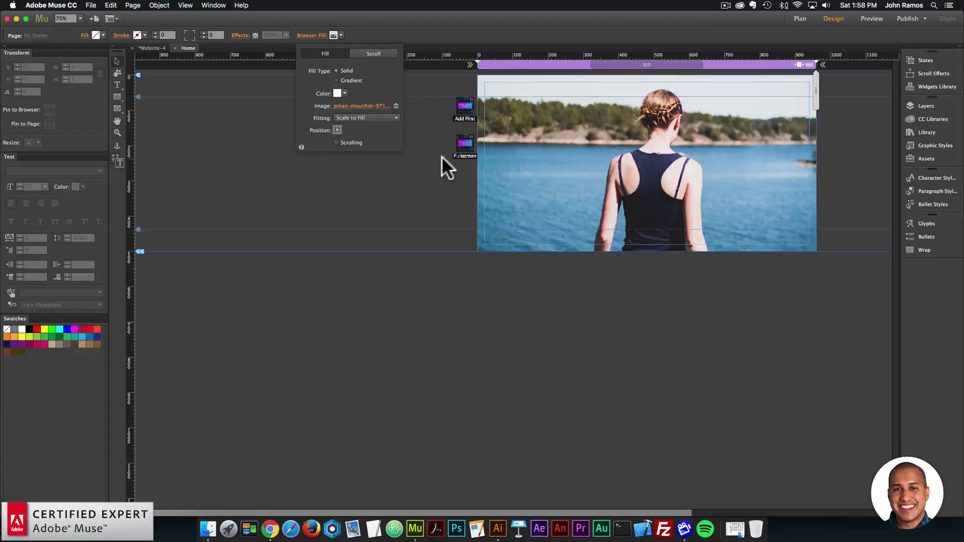
left_click(438, 228)
left_click(92, 5)
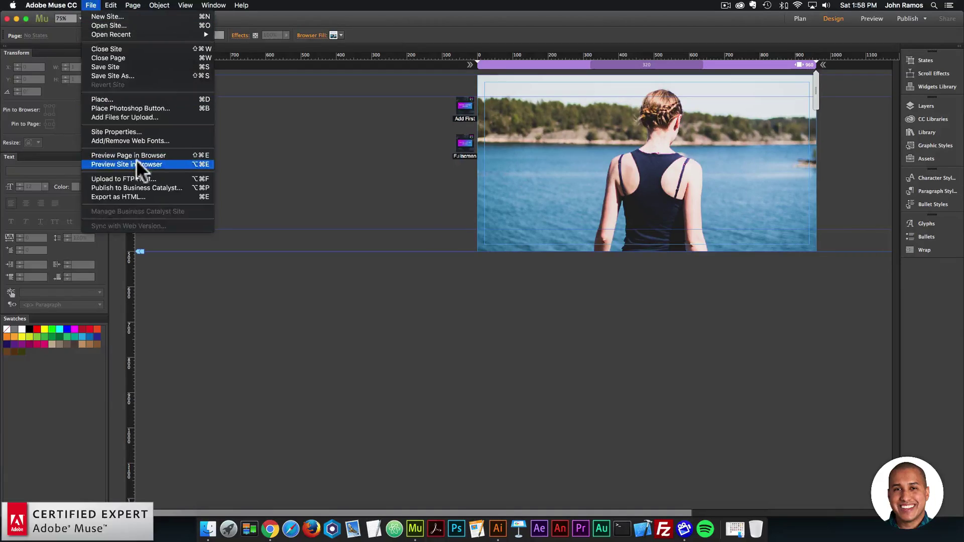
left_click(134, 153)
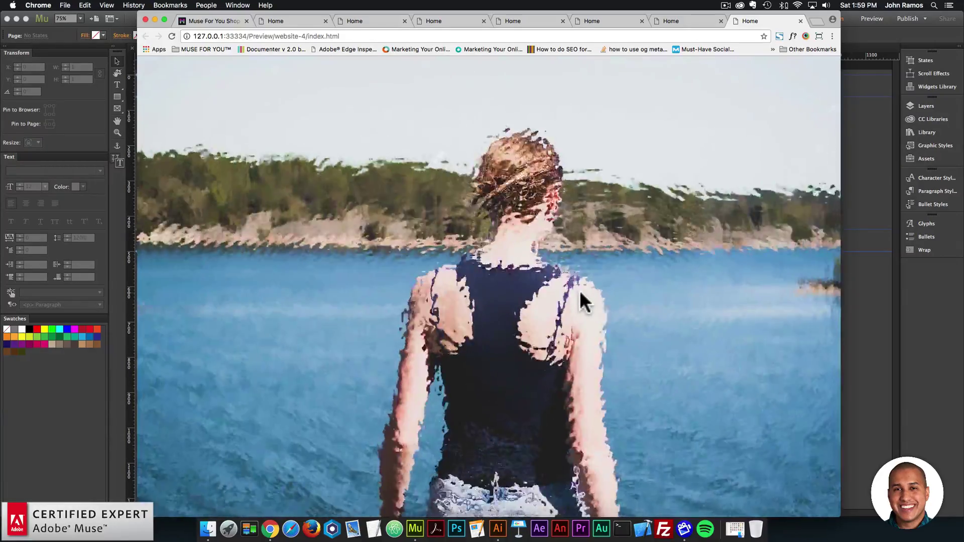
Set the Resolution of the Water Ripple Effect – Fullscreen widget to 1000 and close its options
left_click(472, 143)
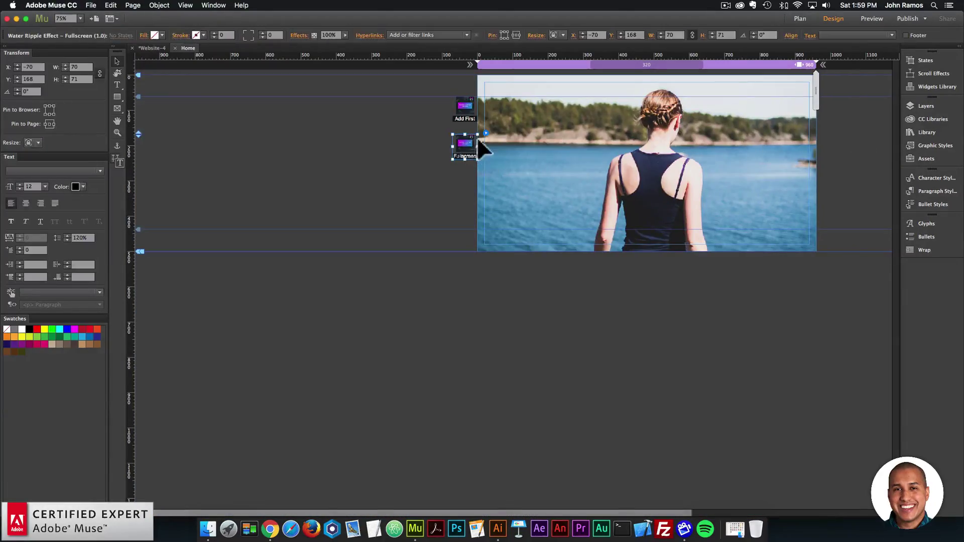
left_click(485, 134)
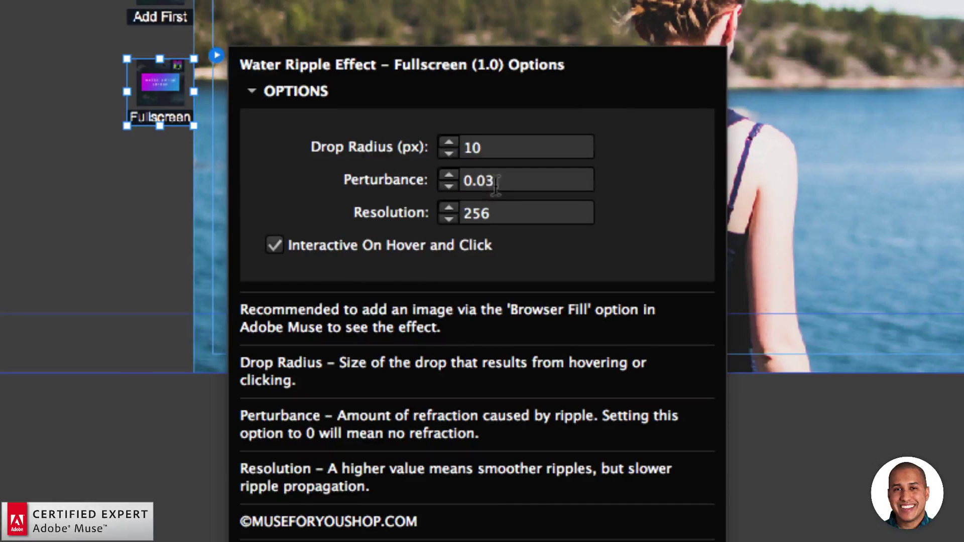
left_click(511, 214)
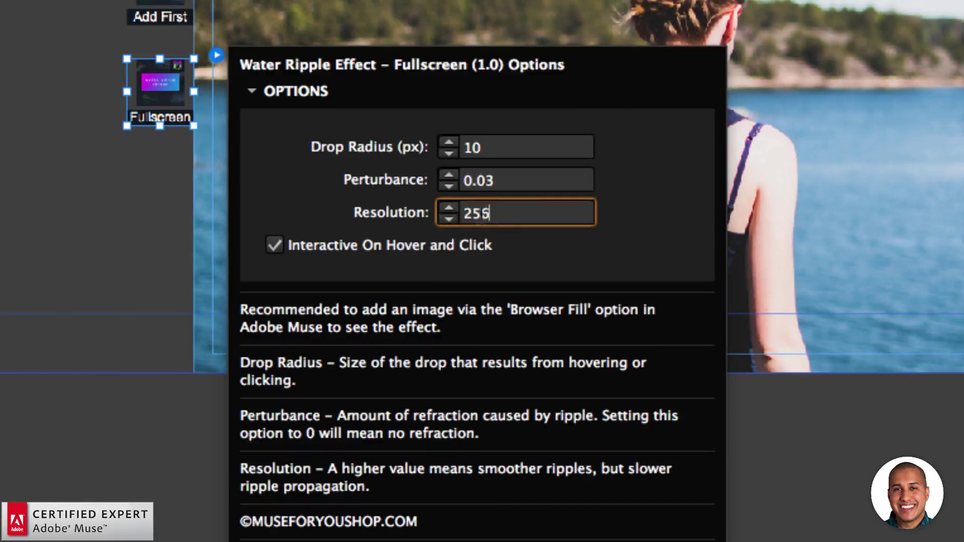
left_click_drag(492, 215, 435, 210)
type("1000")
key("Return")
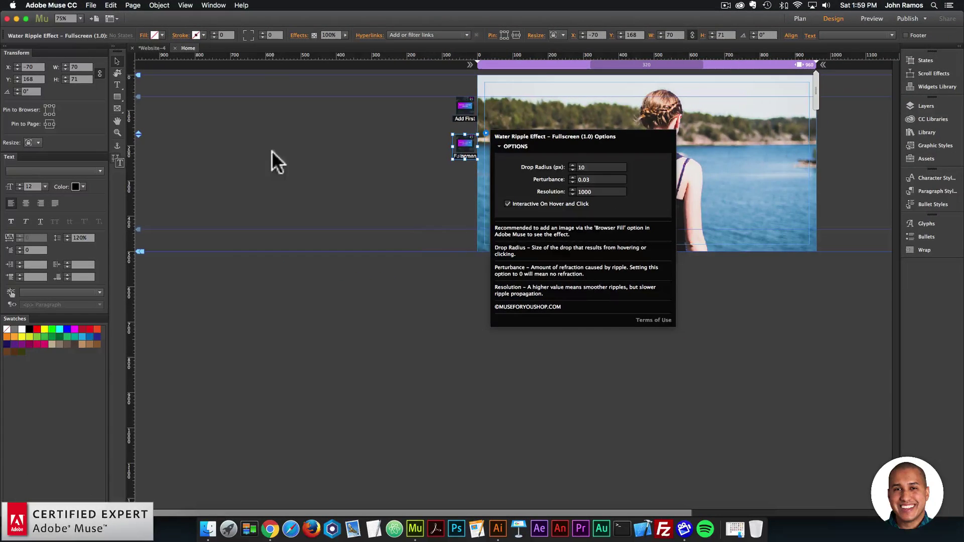
left_click(272, 151)
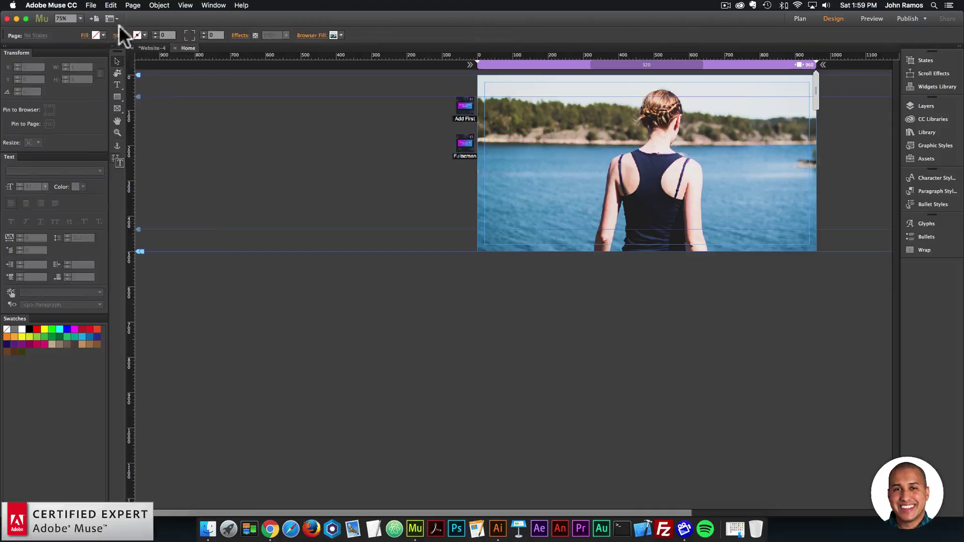
Preview the page in the browser to examine the ripples at the new resolution, then return to Adobe Muse
left_click(91, 6)
left_click(125, 153)
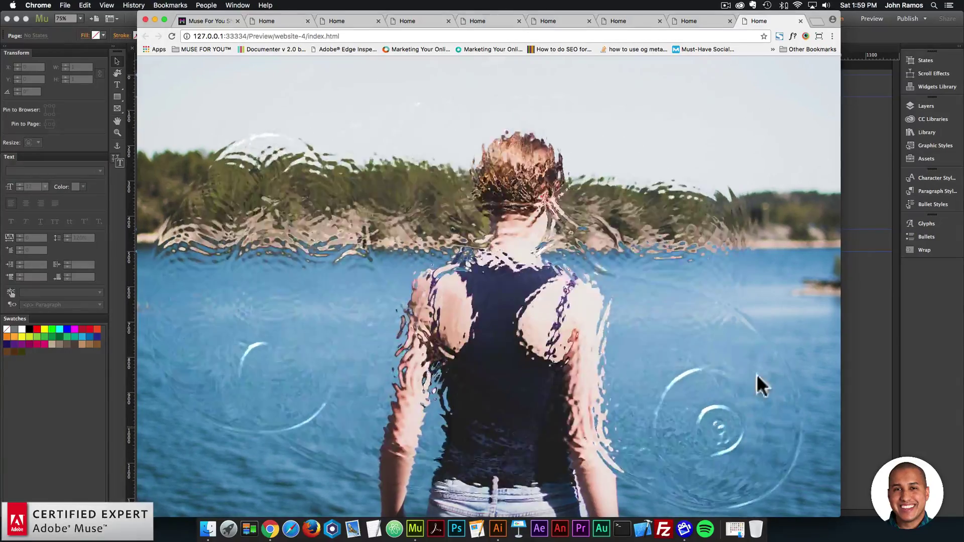
left_click(856, 172)
Change the browser fill image back to muse-for-you-image-22.jpeg from the images folder
left_click(309, 36)
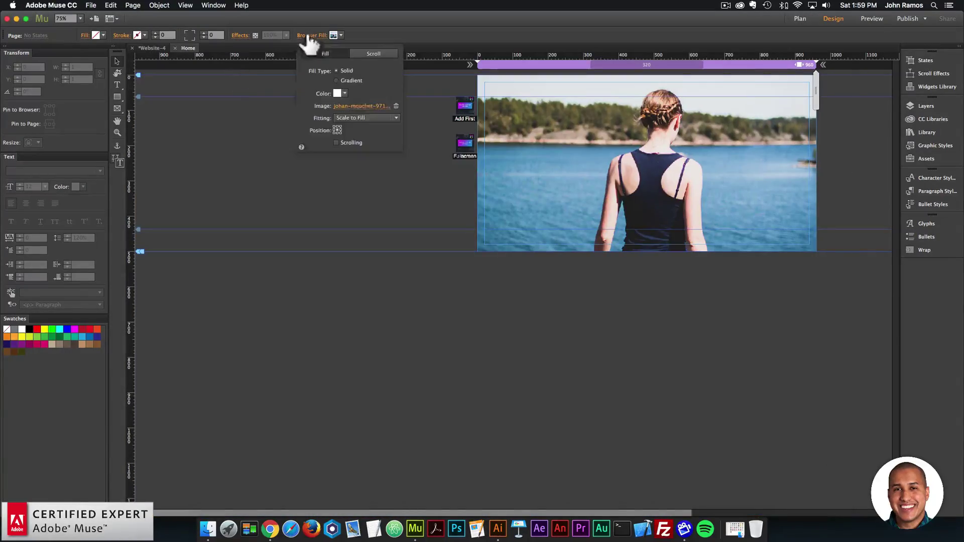
left_click(361, 107)
left_click(275, 175)
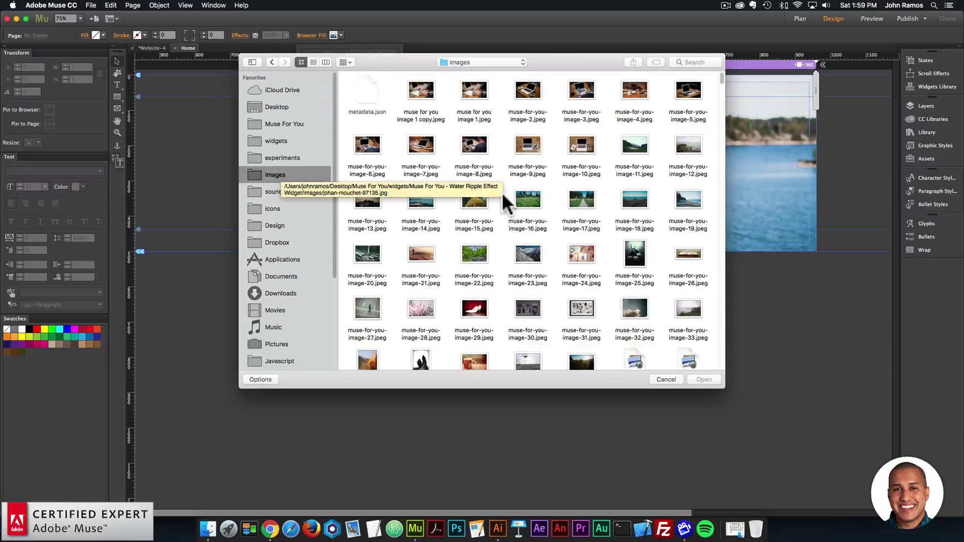
left_click(476, 251)
double_click(475, 252)
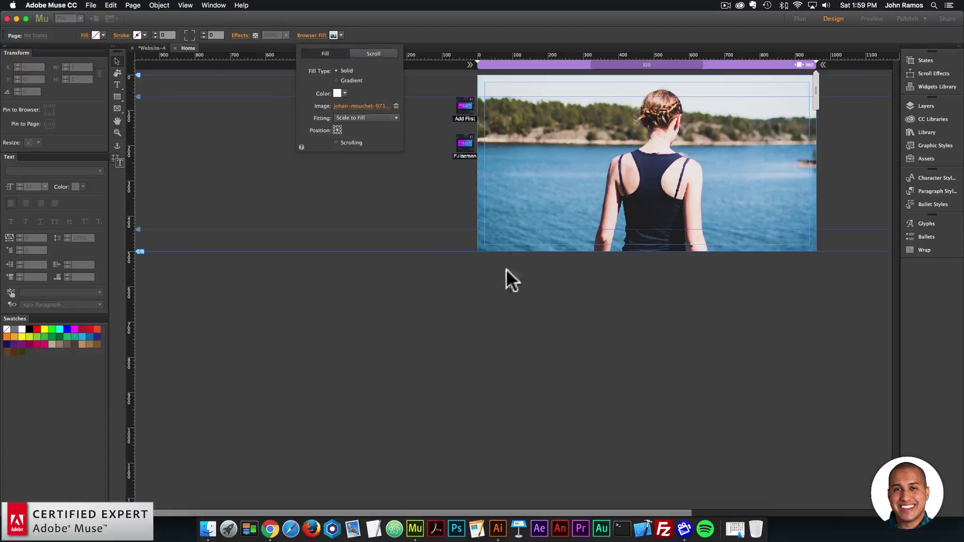
Preview the page in the browser to examine the ripples on the forest stream background, then return to Adobe Muse
left_click(91, 5)
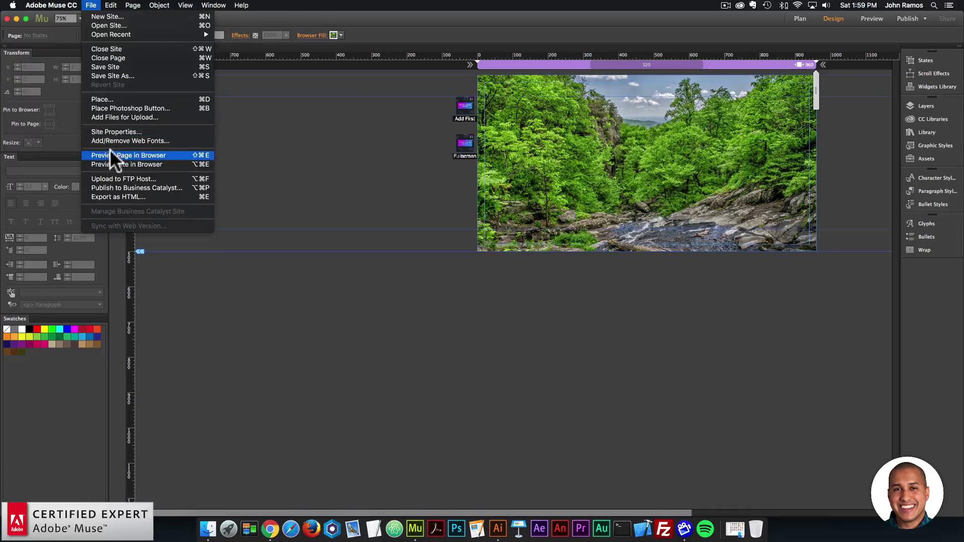
left_click(109, 149)
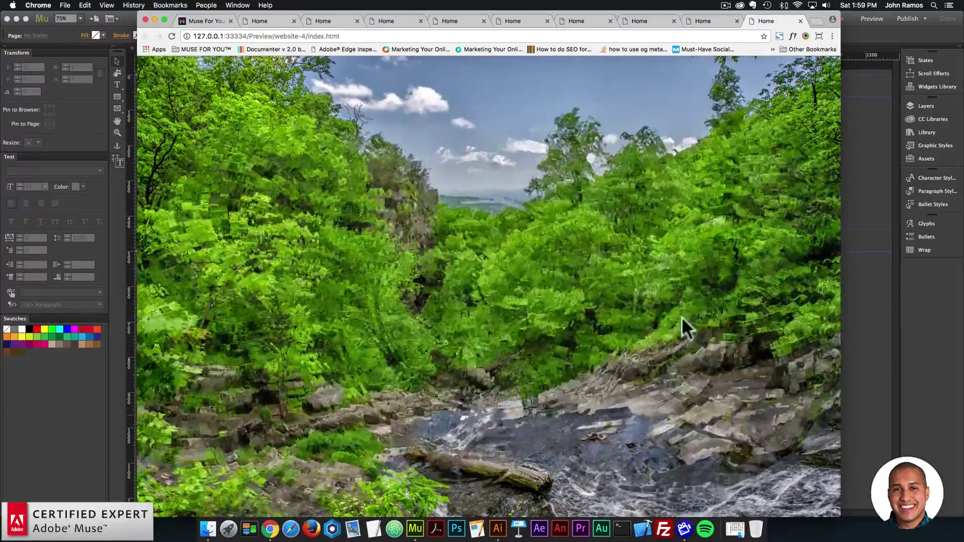
left_click(920, 127)
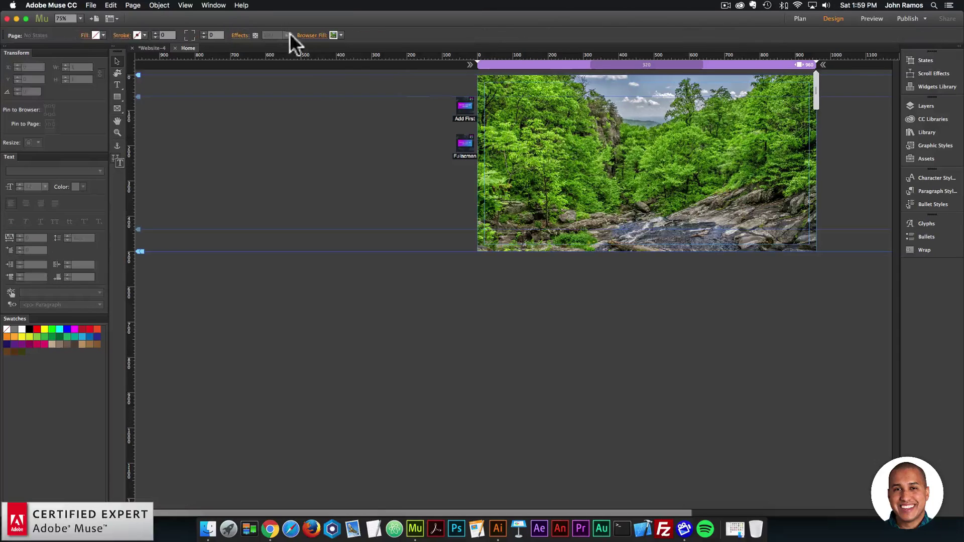
Remove the image from the browser fill and delete the Water Ripple Effect – Fullscreen widget
left_click(311, 36)
left_click(396, 107)
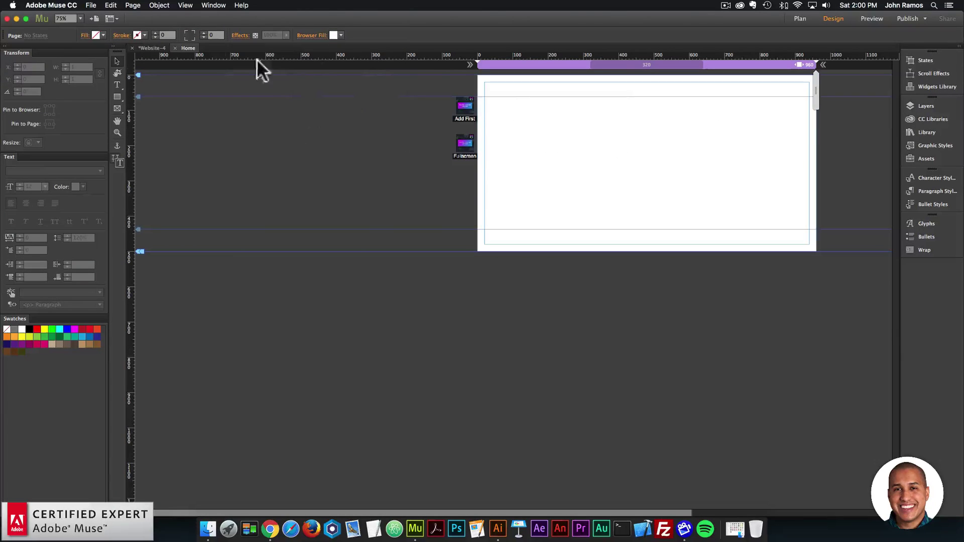
left_click(462, 146)
key("Delete")
Place a square rectangle about 328 px wide near the page's upper middle, filled with mg-cthu-225520.jpg using Scale to Fill
left_click(117, 96)
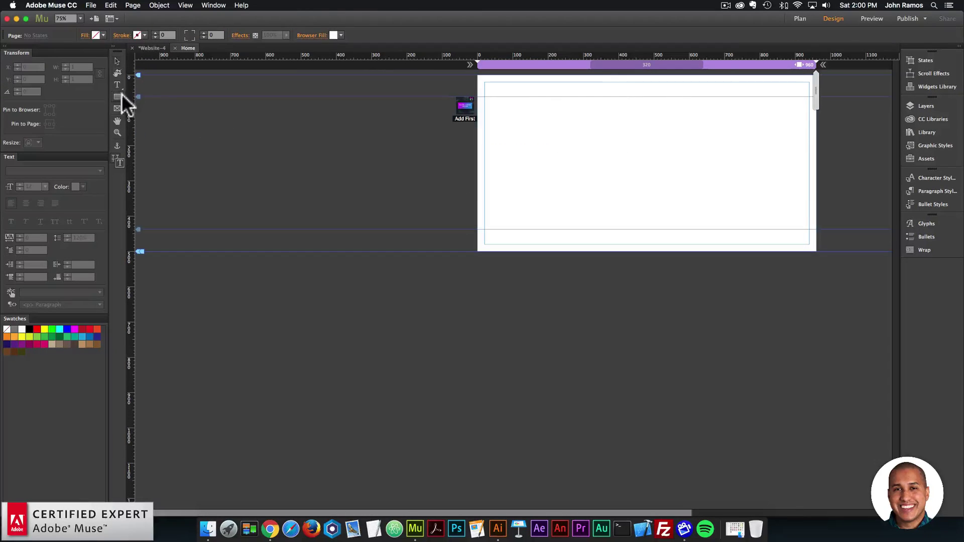
left_click_drag(595, 121, 710, 237)
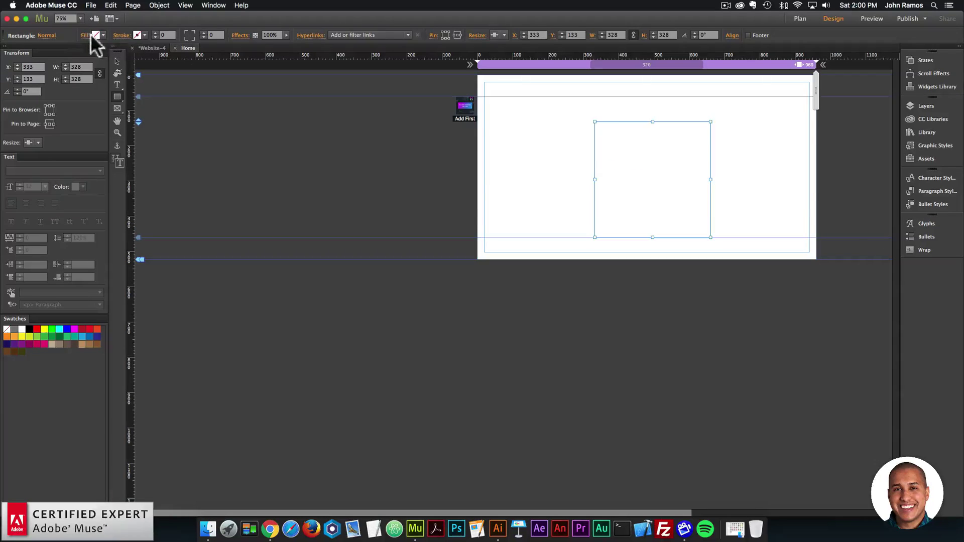
left_click(95, 35)
left_click(123, 119)
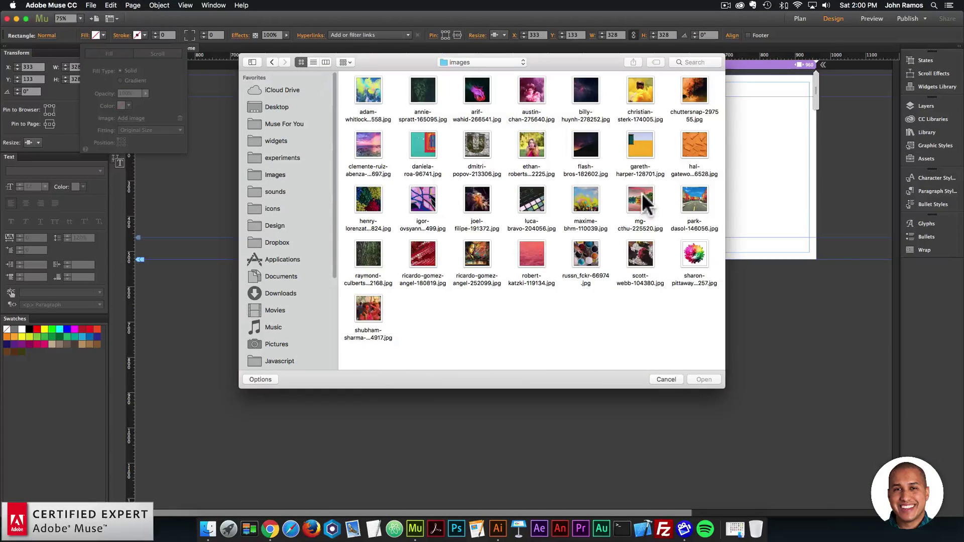
double_click(642, 193)
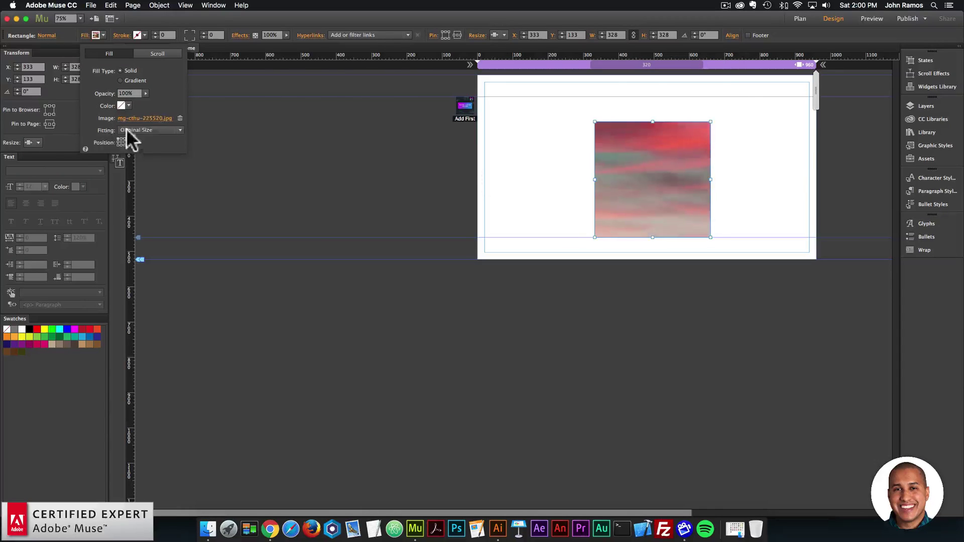
left_click(126, 129)
left_click(134, 141)
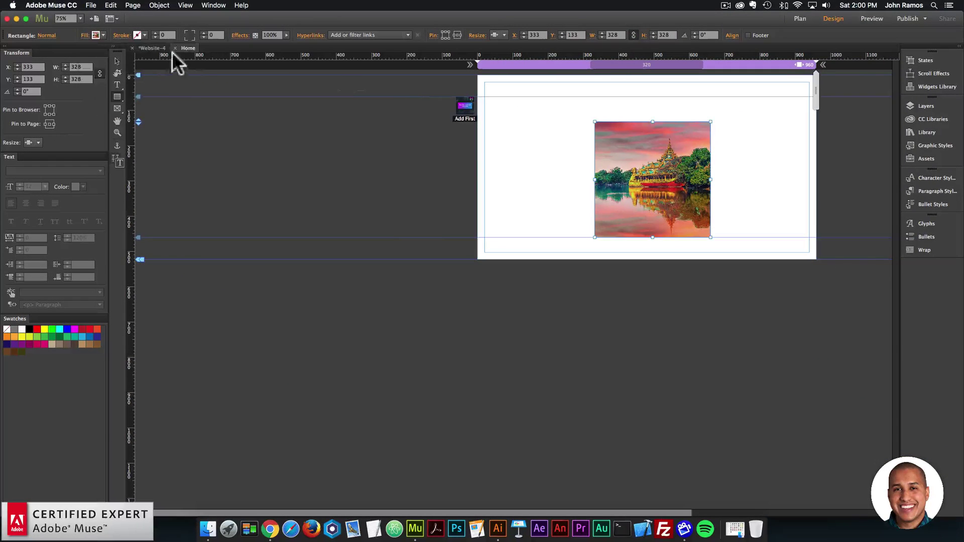
left_click_drag(625, 171, 613, 147)
left_click(756, 151)
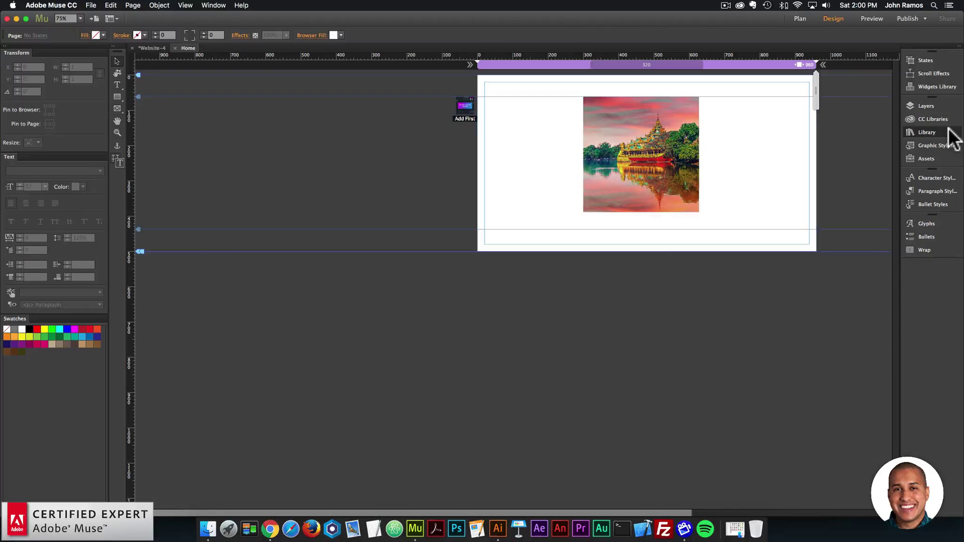
Search the library for "water ripple", place the Water Ripple Effect – Graphic Style widget below the Add First widget, and review its options
left_click(948, 132)
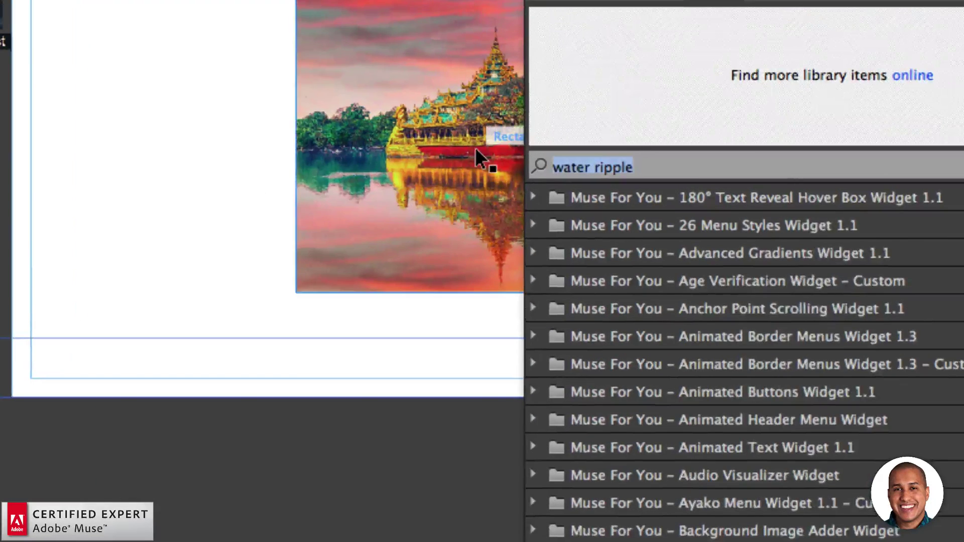
type("water ripple")
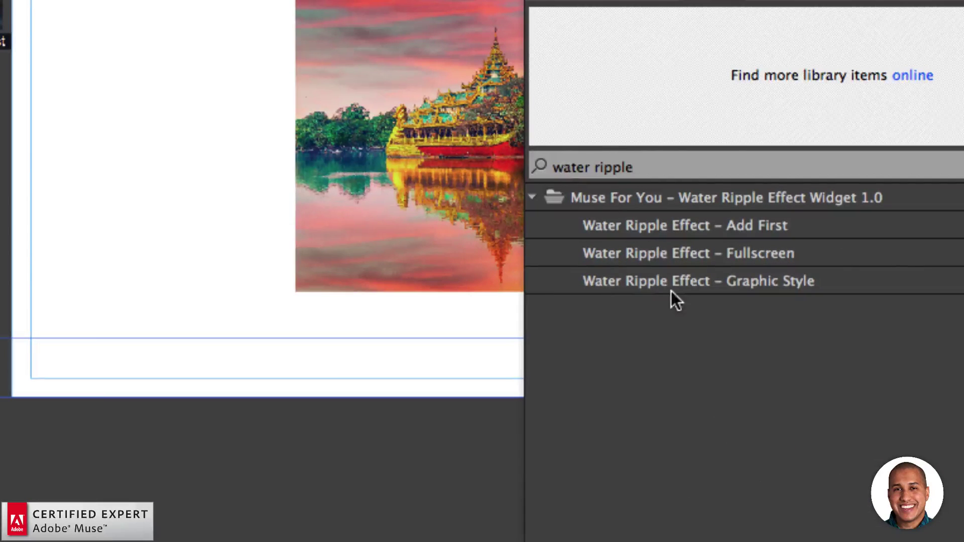
left_click(686, 289)
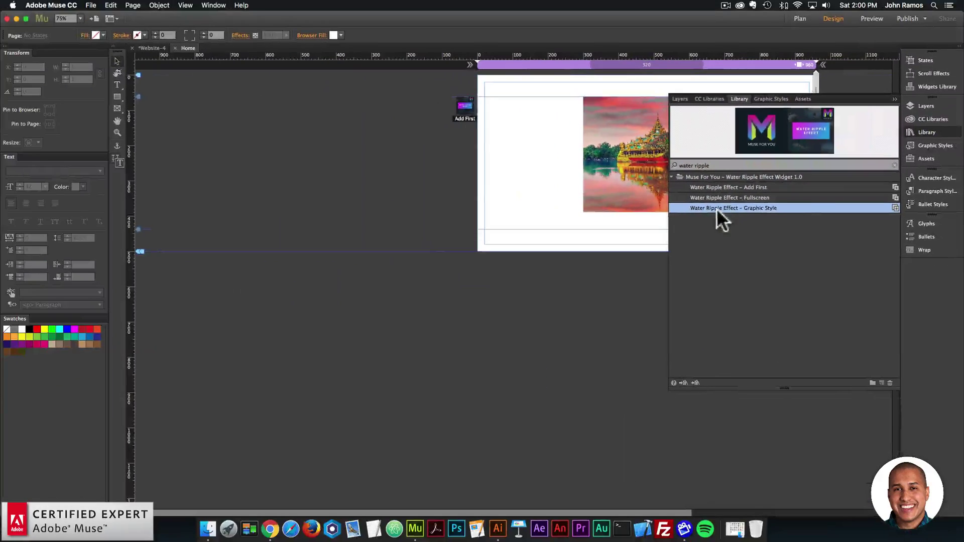
left_click_drag(651, 283, 0, 151)
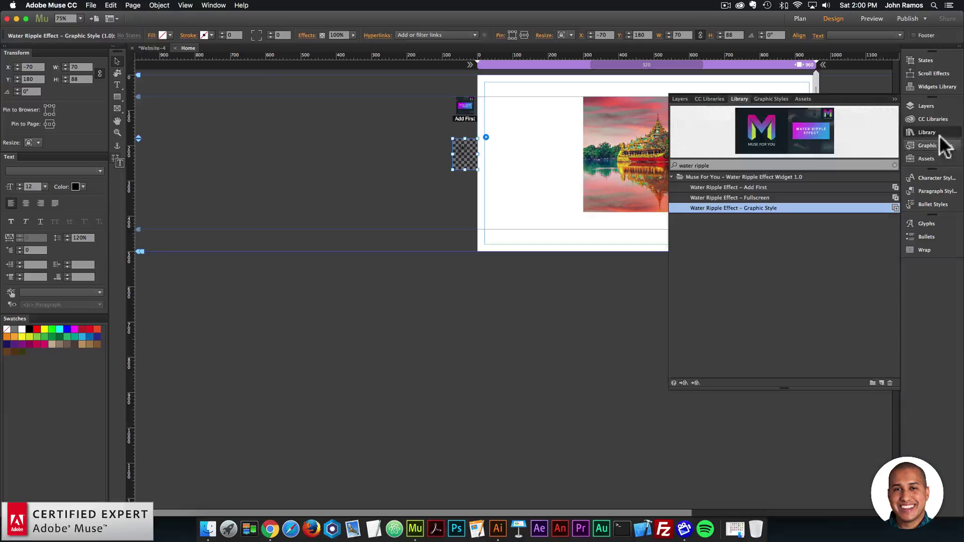
left_click(938, 137)
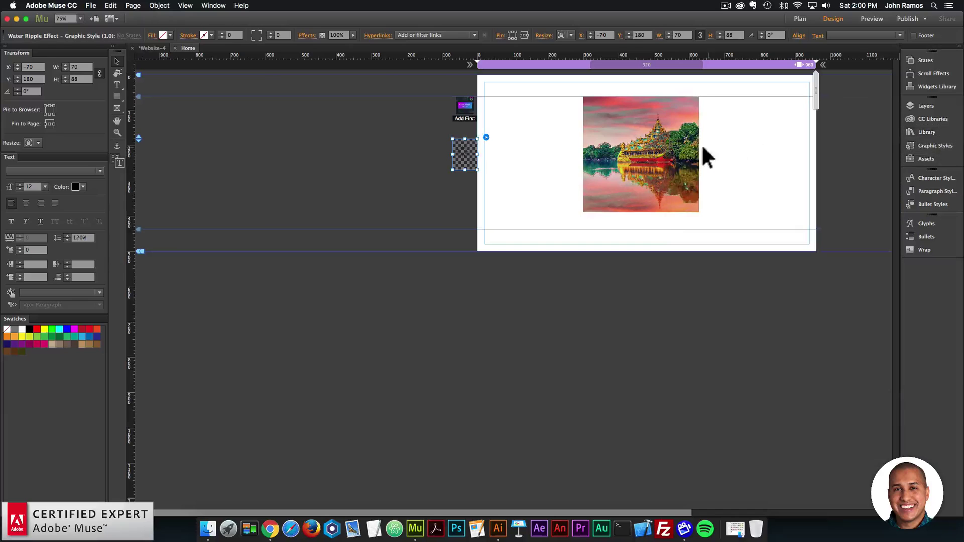
left_click(486, 137)
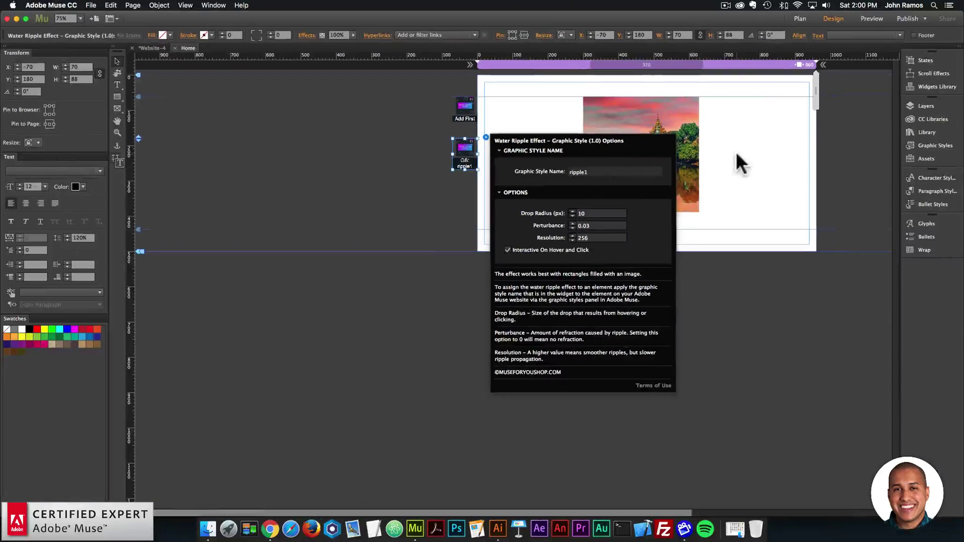
left_click(746, 77)
Create a new graphic style from the temple image rectangle and name it ripple1
left_click(654, 131)
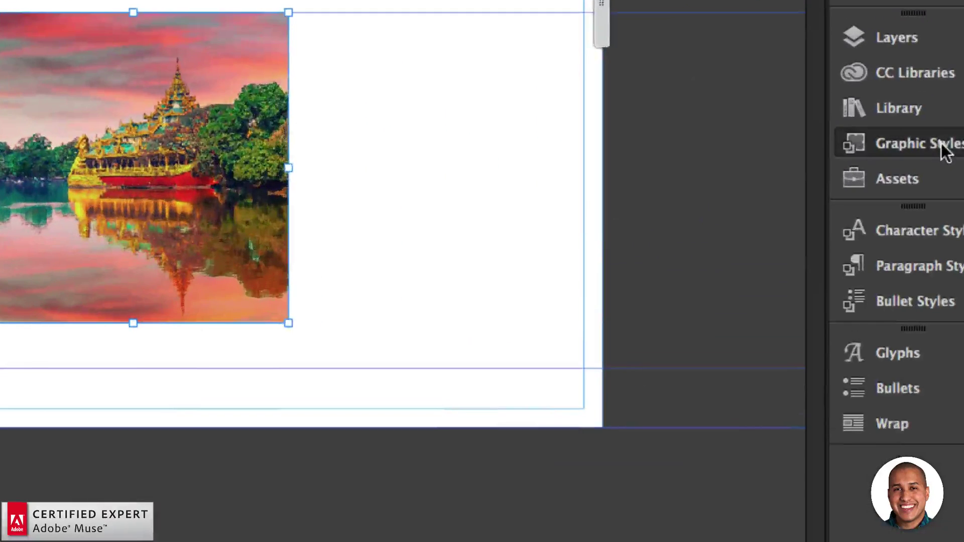
left_click(941, 145)
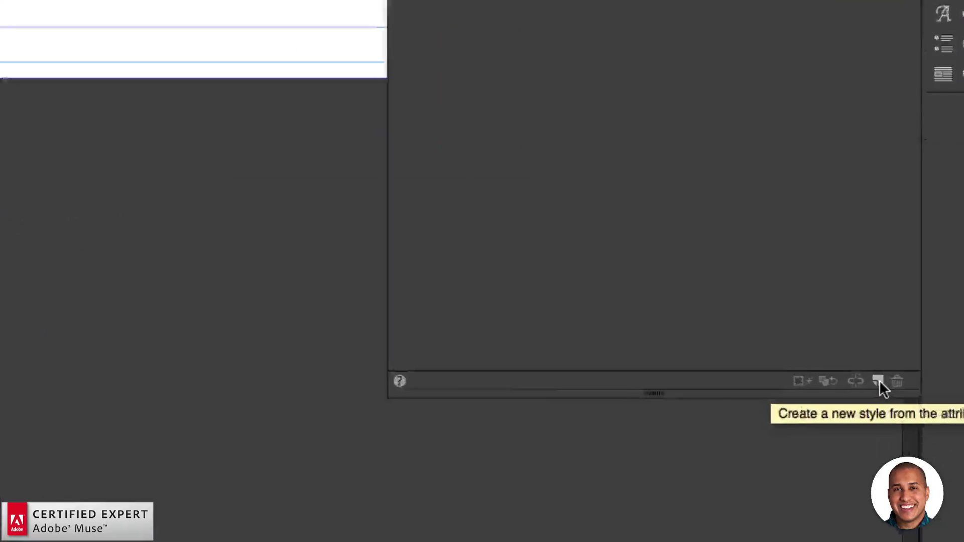
left_click(876, 381)
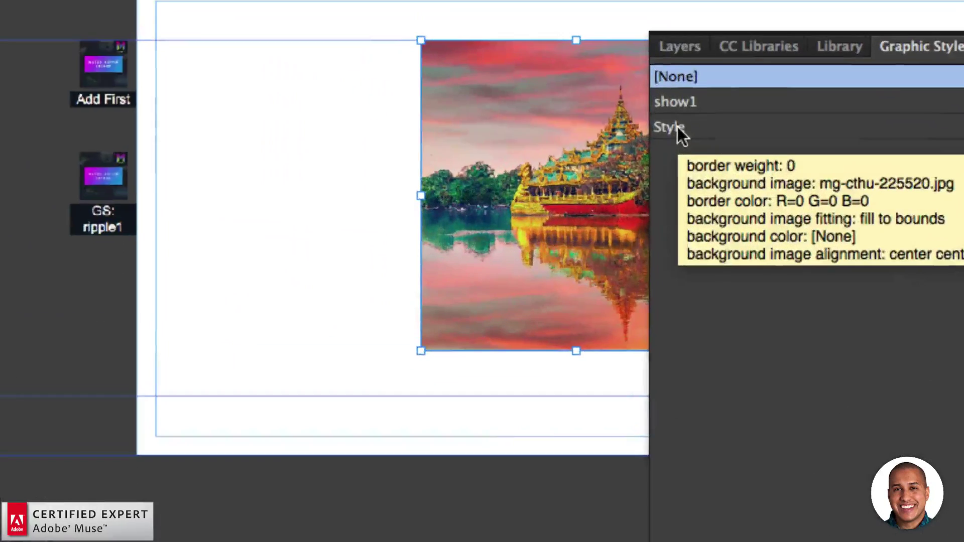
double_click(677, 129)
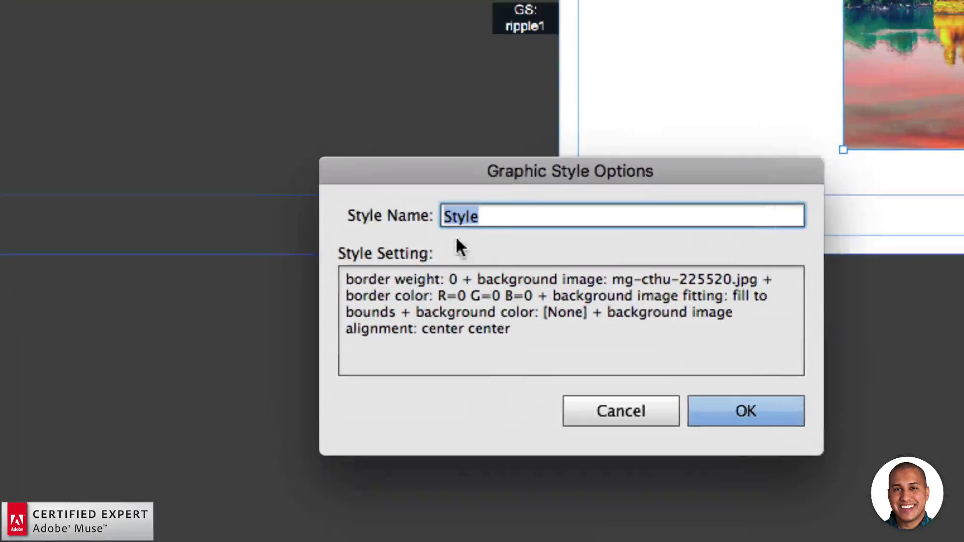
type("ripple1")
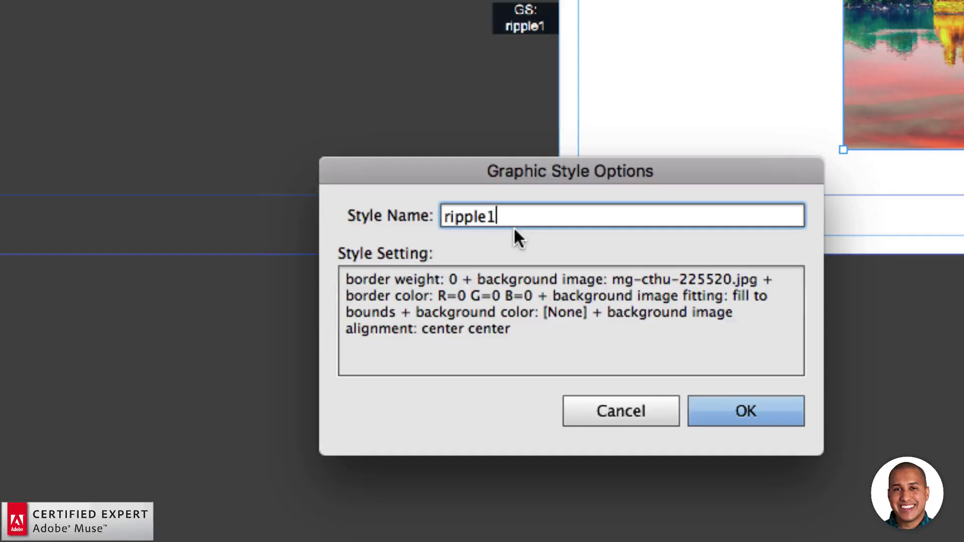
key("Return")
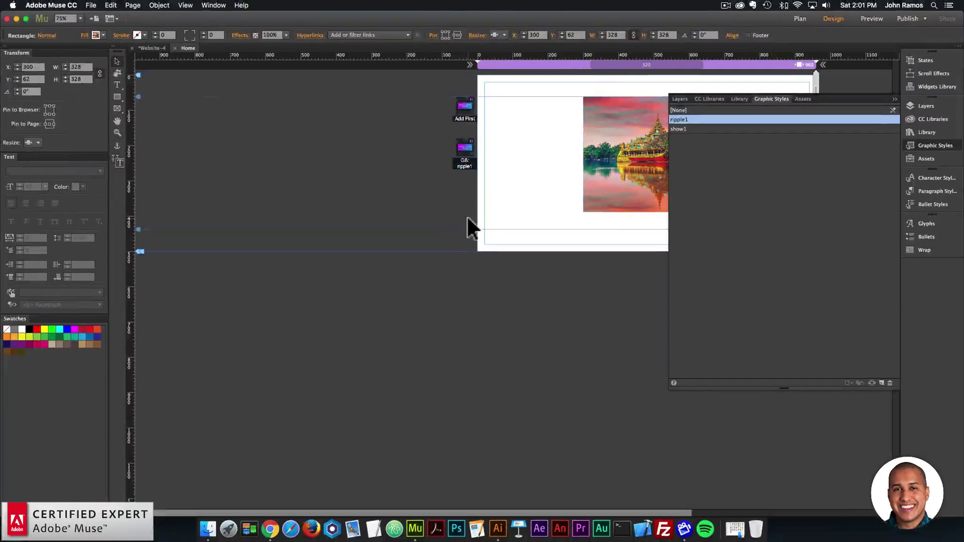
Preview the page in the browser to examine the ripple effect on the rectangle, then return to Adobe Muse and close the graphic styles
left_click(91, 5)
left_click(122, 153)
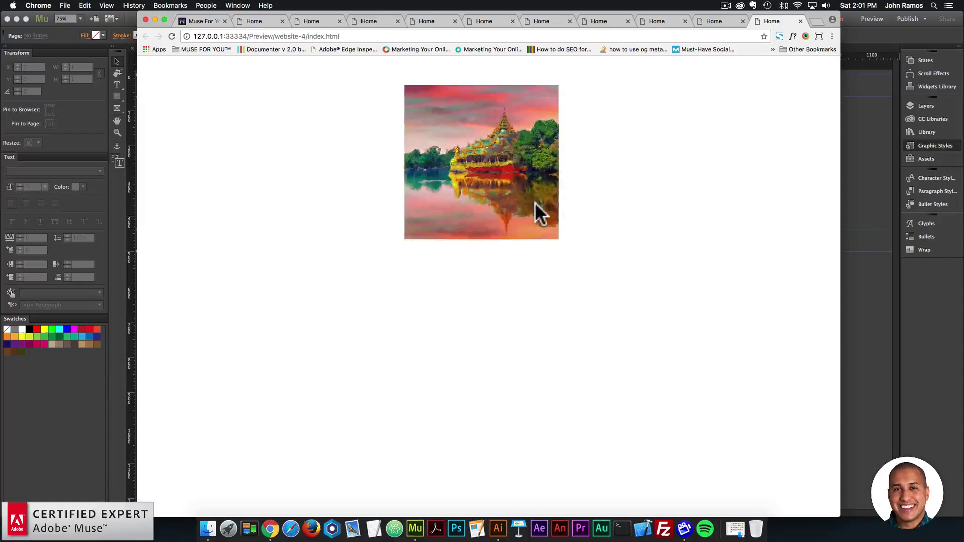
left_click(835, 169)
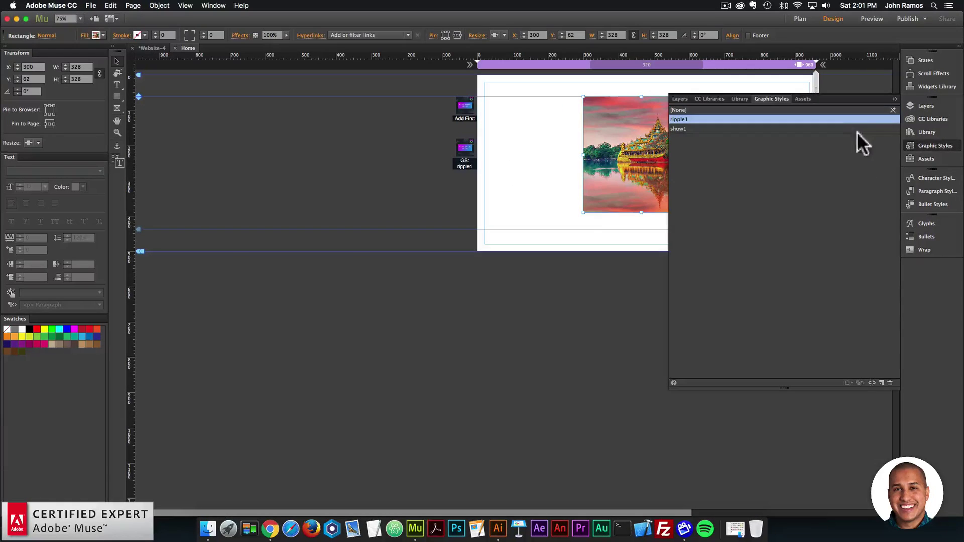
left_click(934, 146)
Move the temple image rectangle to the page's left margin and paste two copies beside it in a row
left_click_drag(700, 153, 579, 139)
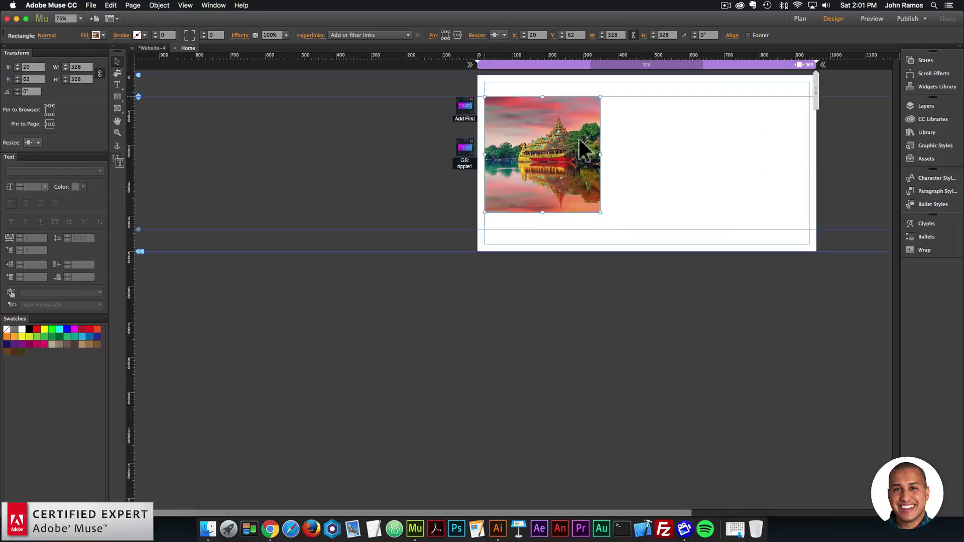
key("super+v")
left_click_drag(541, 254, 670, 137)
key("super+v")
left_click_drag(508, 267, 770, 146)
Resize the leftmost rectangle to 300 by 300 px
left_click(618, 144)
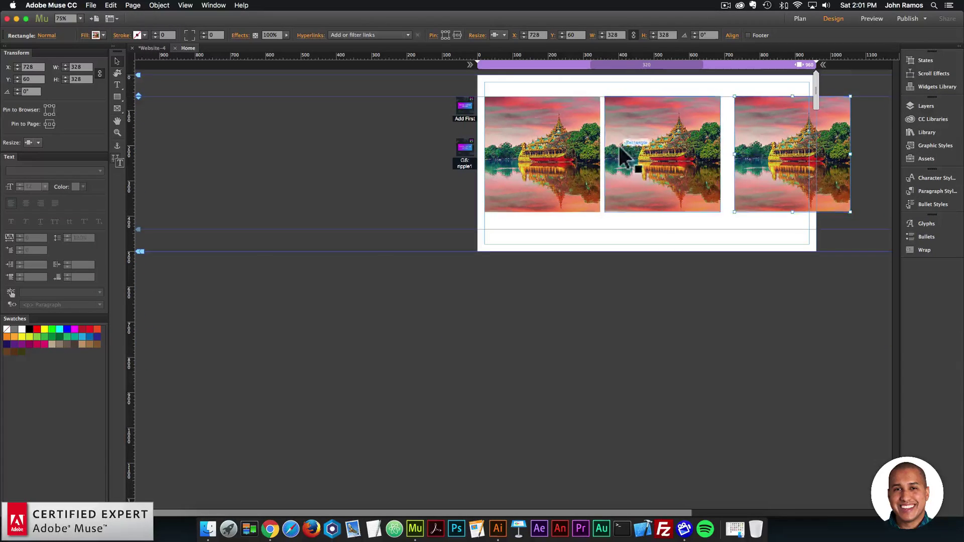
left_click(551, 157, "shift")
left_click(562, 162)
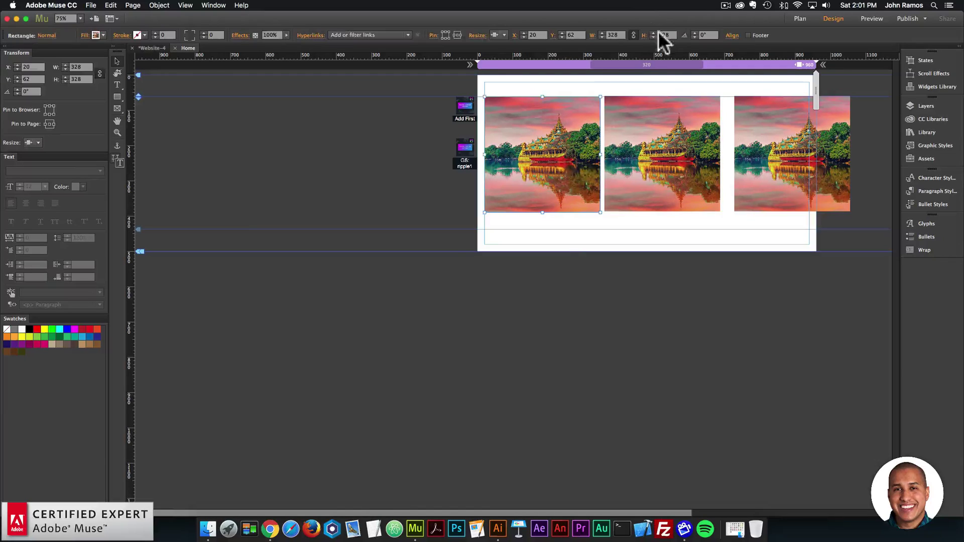
type("280")
key("Return")
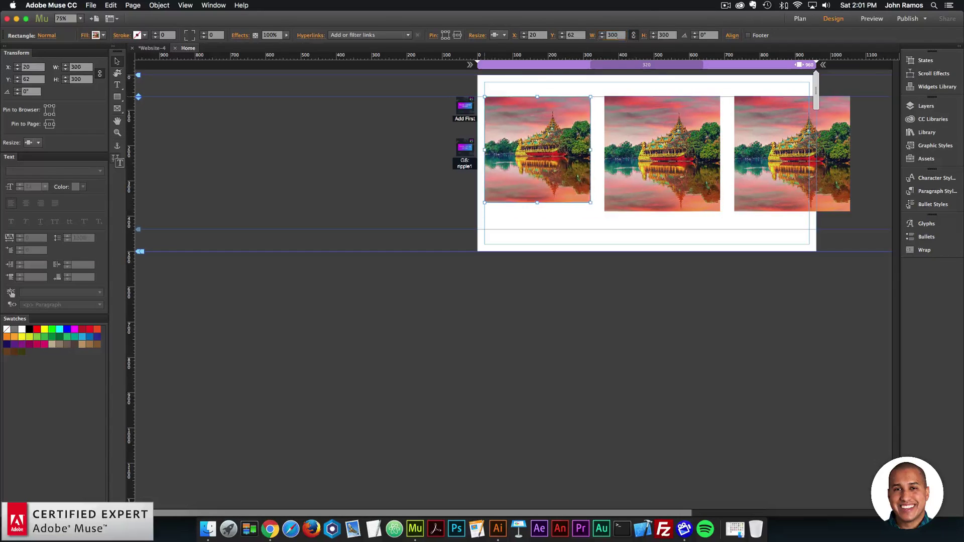
Set the other two rectangles to 300 px wide and move them into an evenly spaced row within the page margins
left_click(635, 156)
left_click(766, 119)
left_click(612, 35)
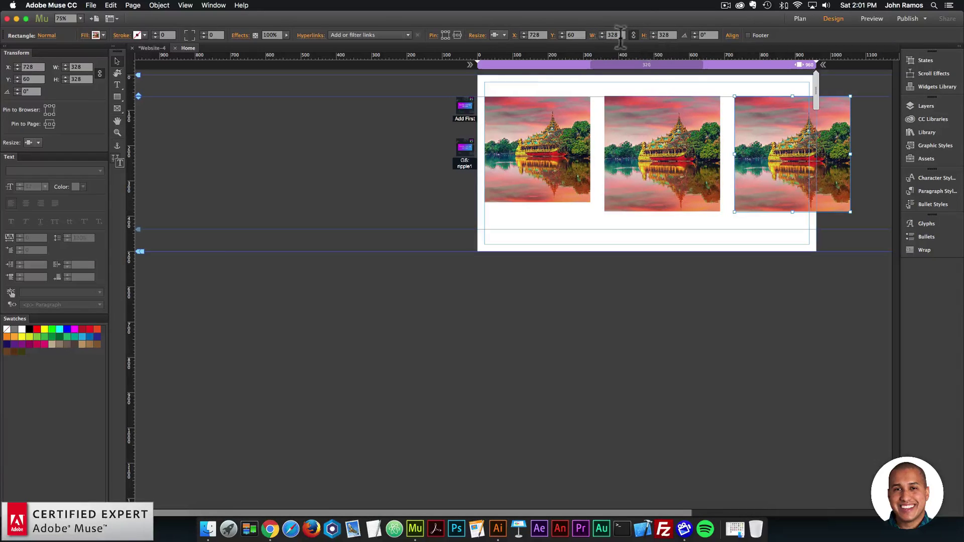
type("300")
key("Return")
left_click(631, 110)
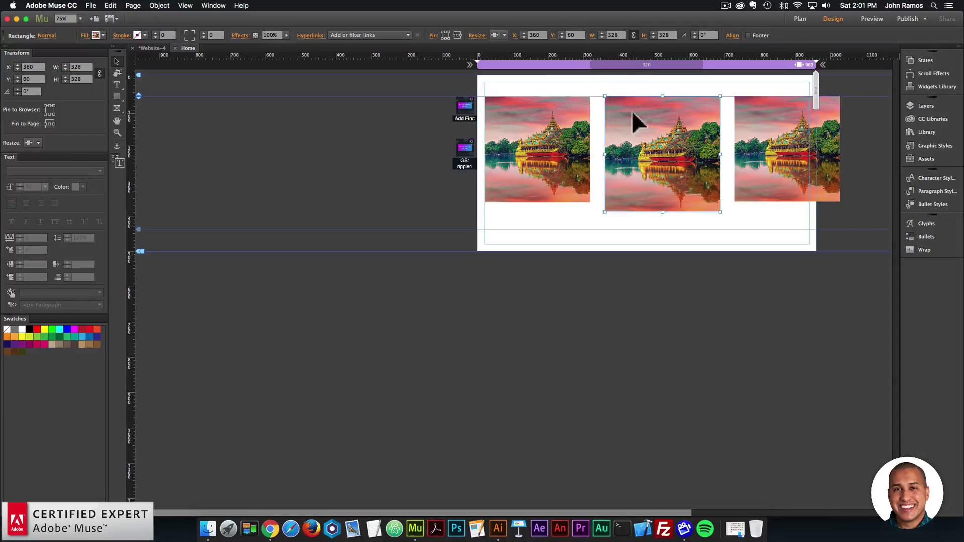
left_click(612, 35)
type("300")
key("Return")
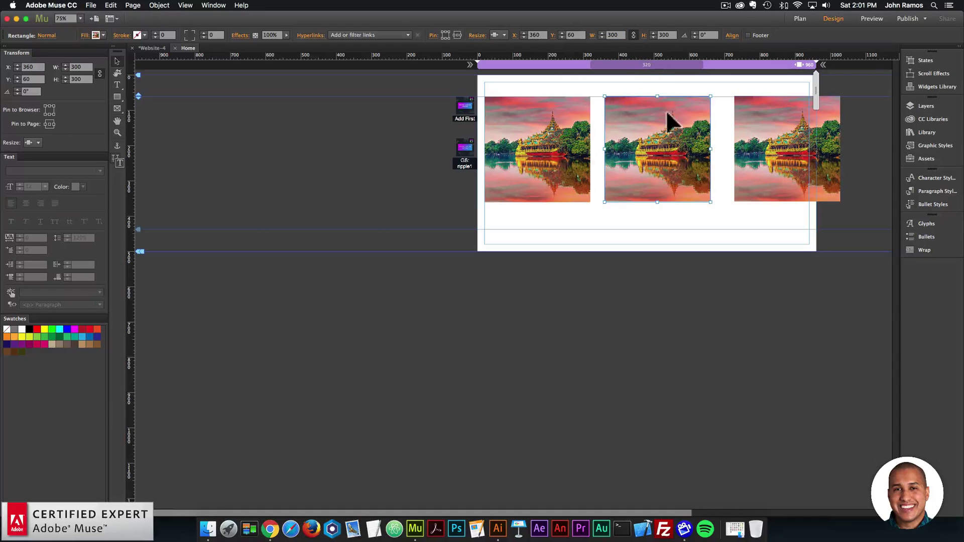
mouse_move(665, 114)
left_mouse_down()
mouse_move(649, 110)
mouse_move(660, 110)
left_mouse_up()
left_click_drag(778, 131, 761, 121)
Replace the middle rectangle's fill image with daniela-roa-96741.jpg from the images folder
left_click(665, 147)
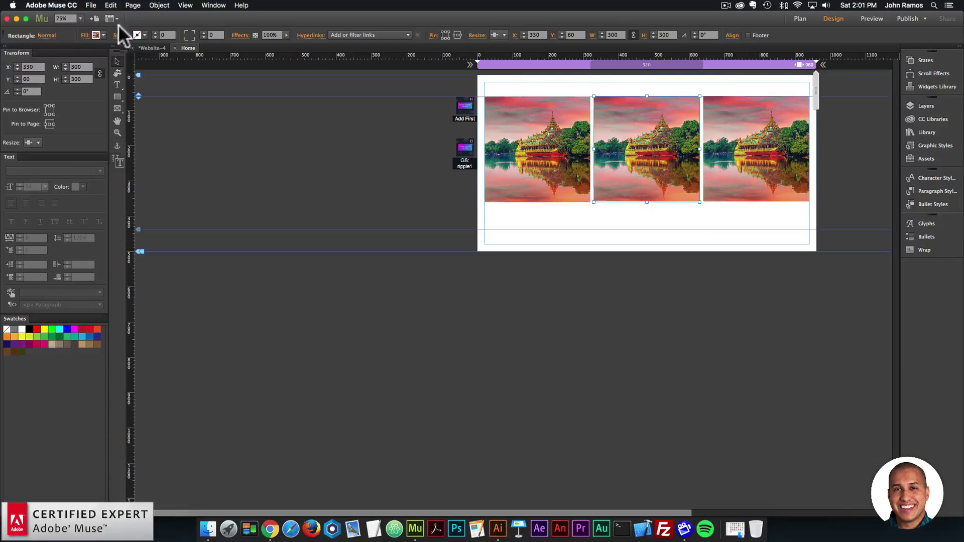
left_click(95, 35)
left_click(153, 119)
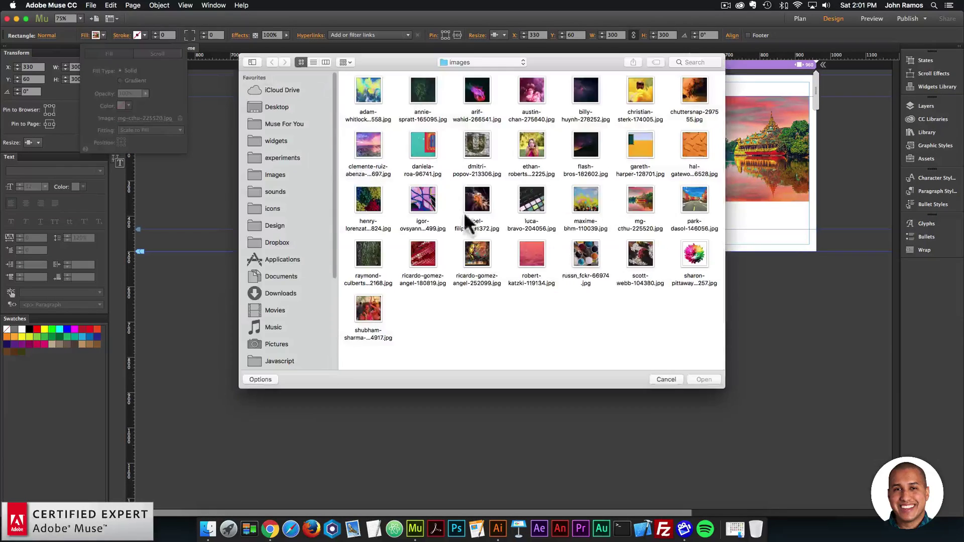
left_click(423, 142)
double_click(424, 142)
Replace the rightmost rectangle's fill image with annie-spratt-165095.jpg from the images folder
left_click(751, 146)
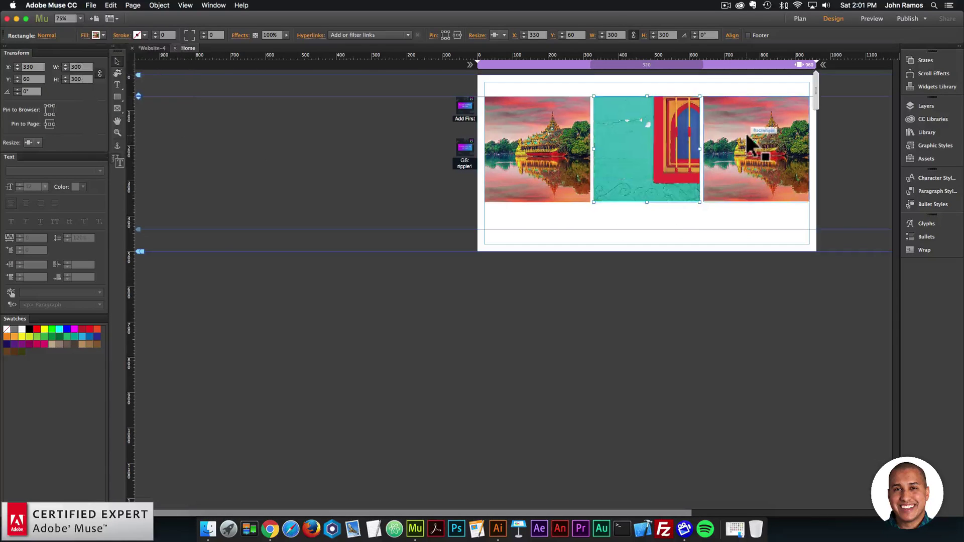
left_click(84, 36)
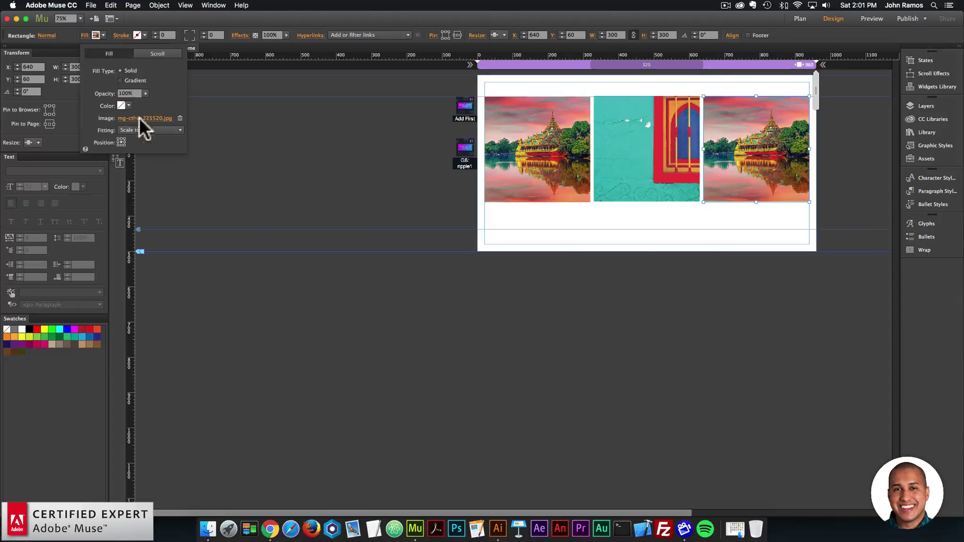
left_click(145, 119)
left_click(411, 92)
double_click(409, 92)
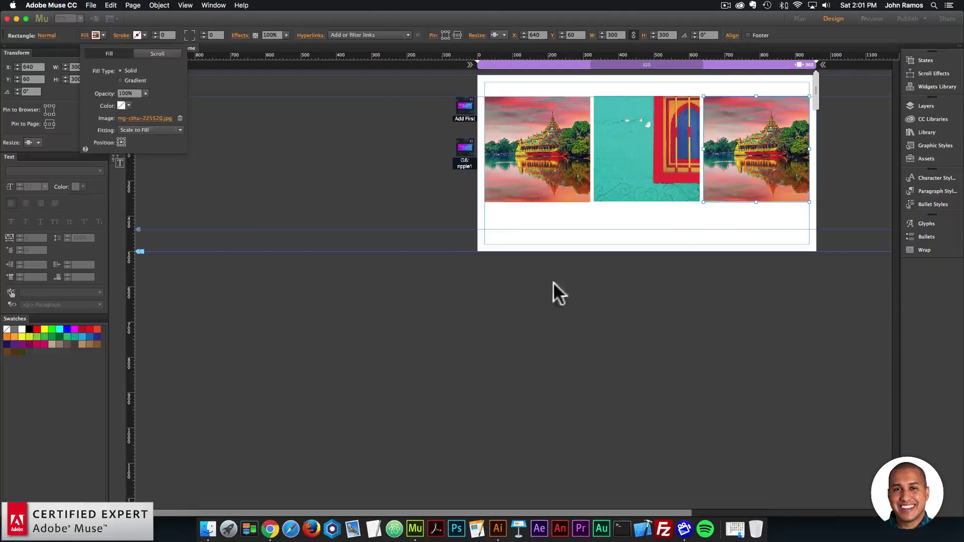
Preview the page in the browser to check the ripple effect on the three images, and return to Adobe Muse
left_click(91, 5)
left_click(112, 153)
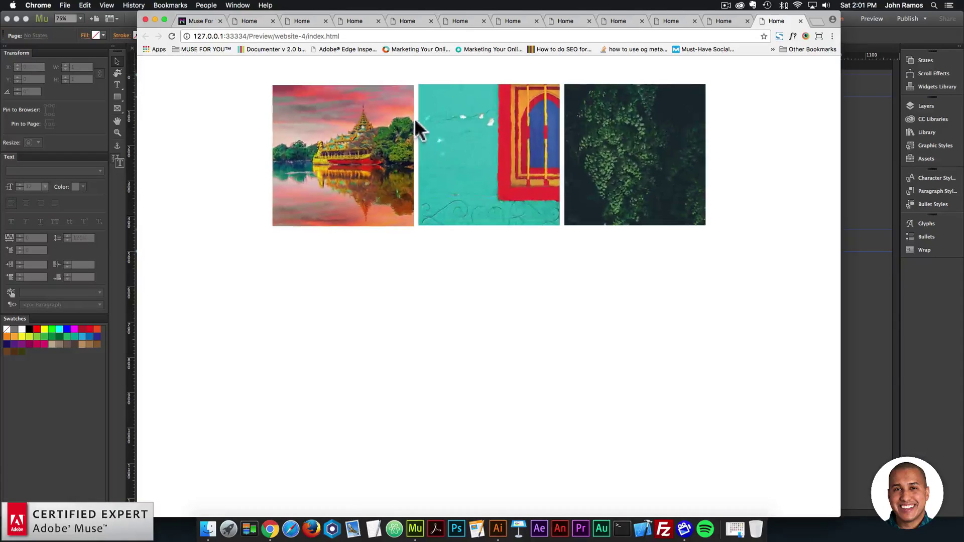
left_click(873, 189)
Examine the Water Ripple Effect graphic style widget's options and close them
left_click(467, 149)
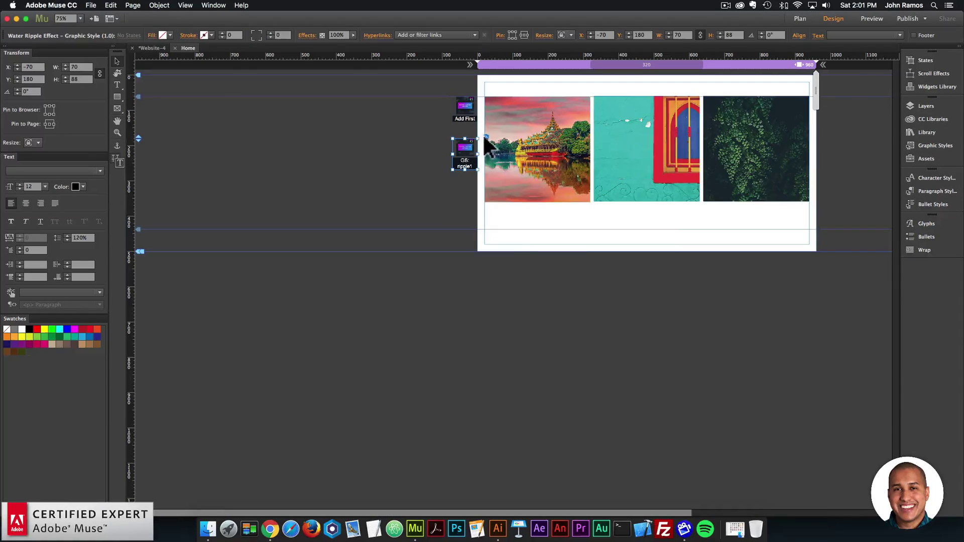
left_click(486, 136)
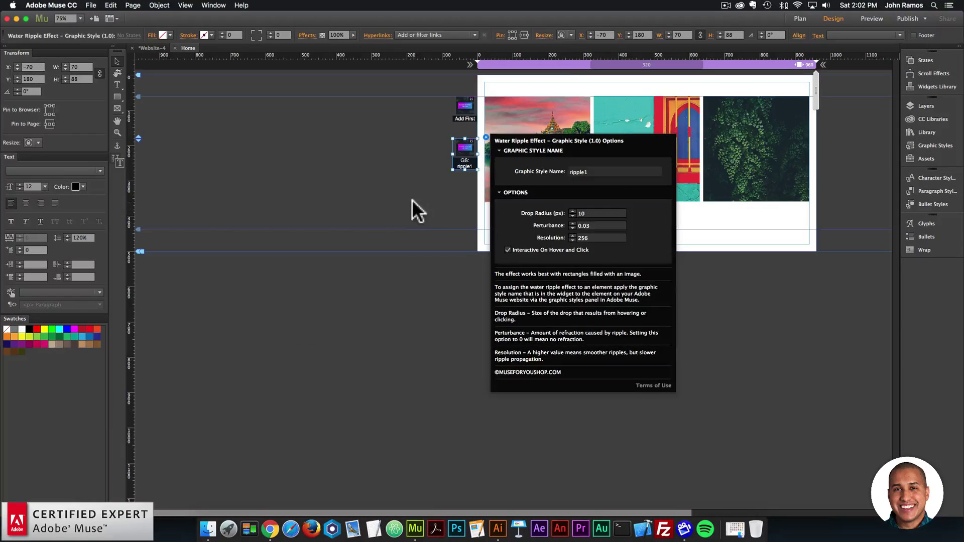
left_click(412, 200)
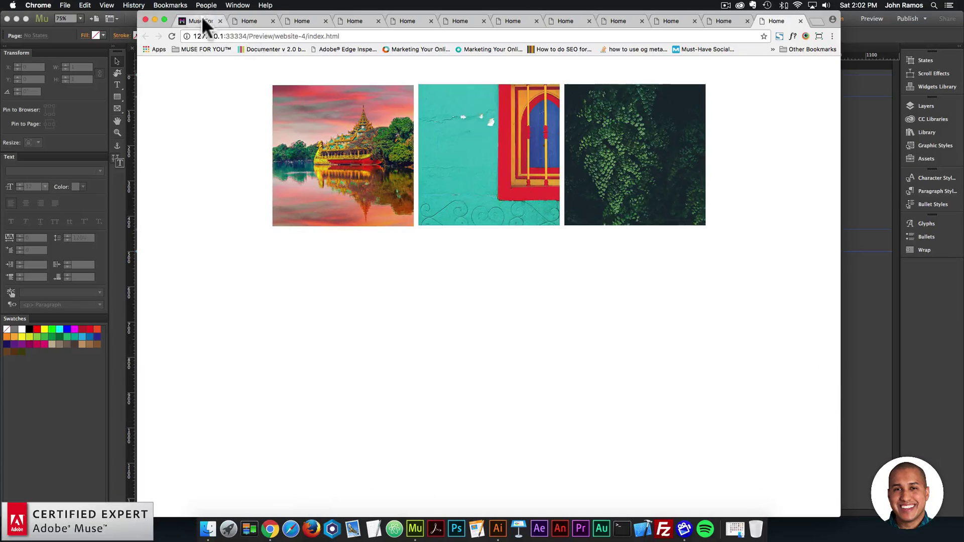
In the browser, open the Fixed Background Parallax Effect widget from the Muse For You shop and view its live preview
left_click(202, 21)
left_click(585, 78)
scroll(533, 215, "down", 7)
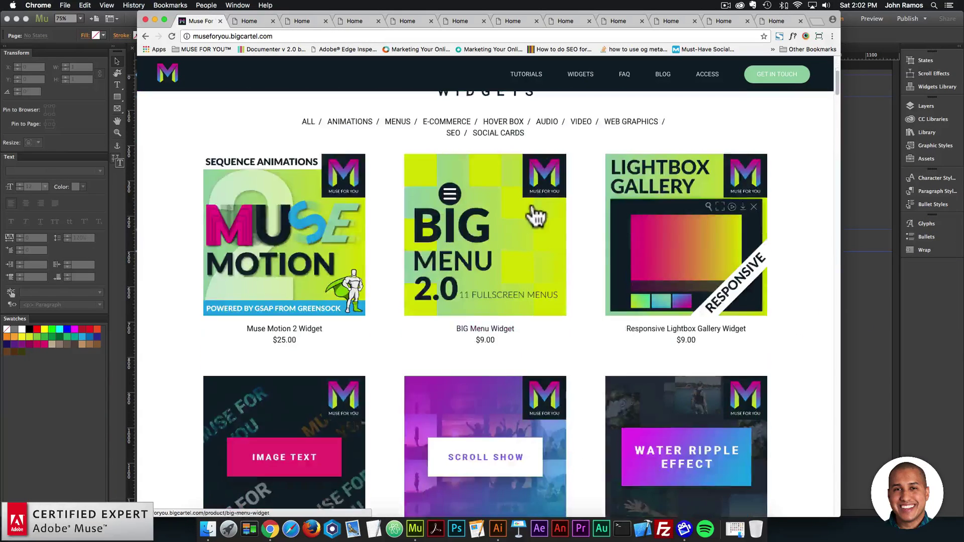
scroll(537, 214, "down", 3)
left_click(304, 266)
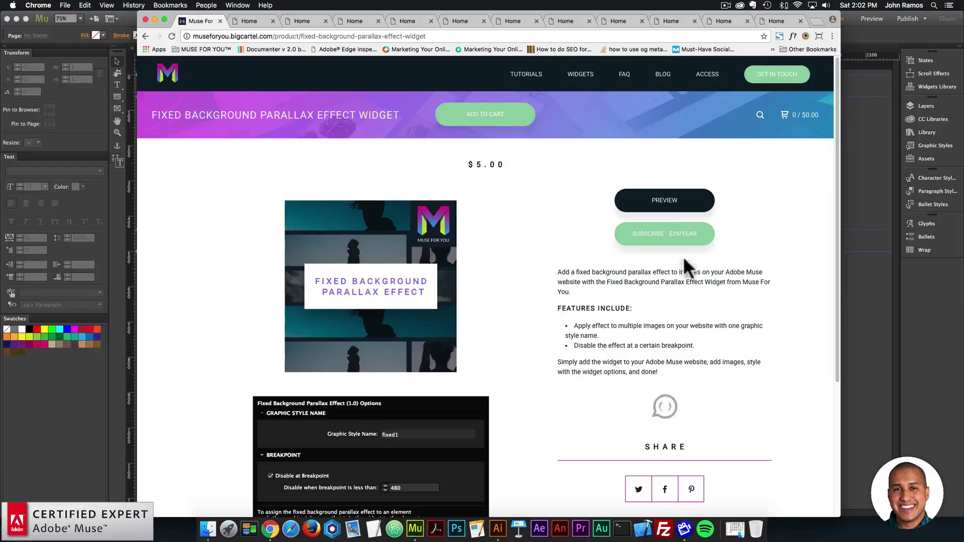
left_click(676, 204)
scroll(668, 213, "down", 5)
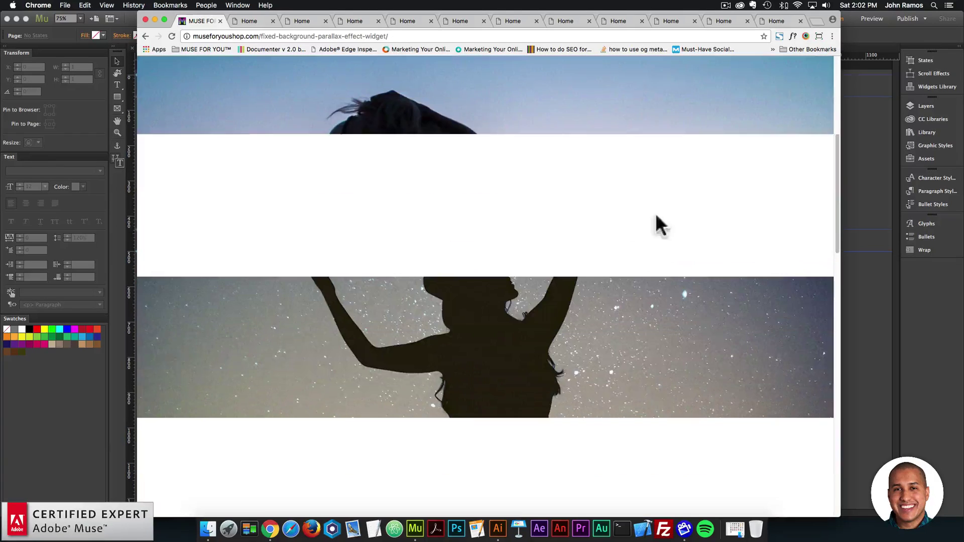
Return to Adobe Muse and delete the three image rectangles and both ripple widgets from the page
left_click(877, 207)
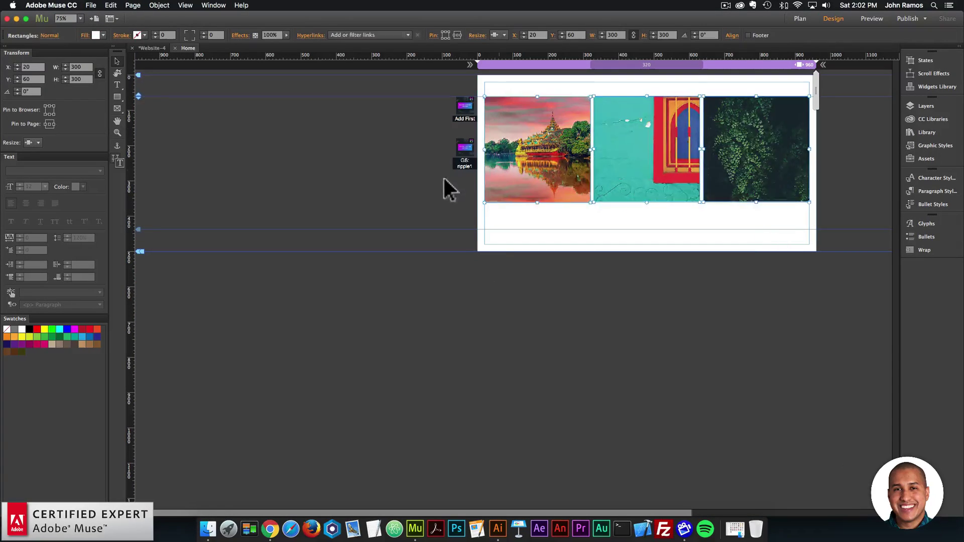
left_click(458, 163)
left_click_drag(386, 210, 504, 107)
key("Delete")
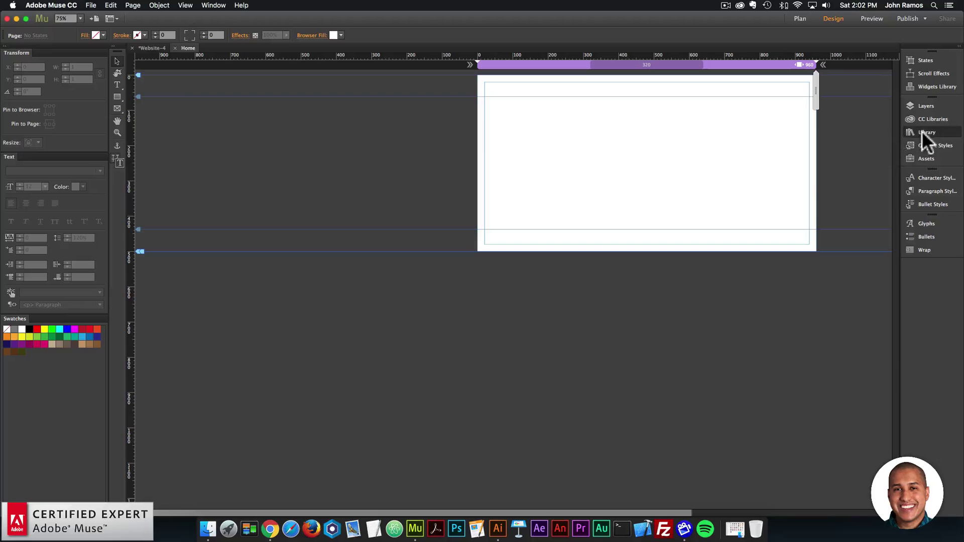
Search the library for "fixed background" and place the Fixed Background Parallax Effect Widget just outside the page's left edge
left_click(915, 134)
left_click(685, 161)
type("water ripple")
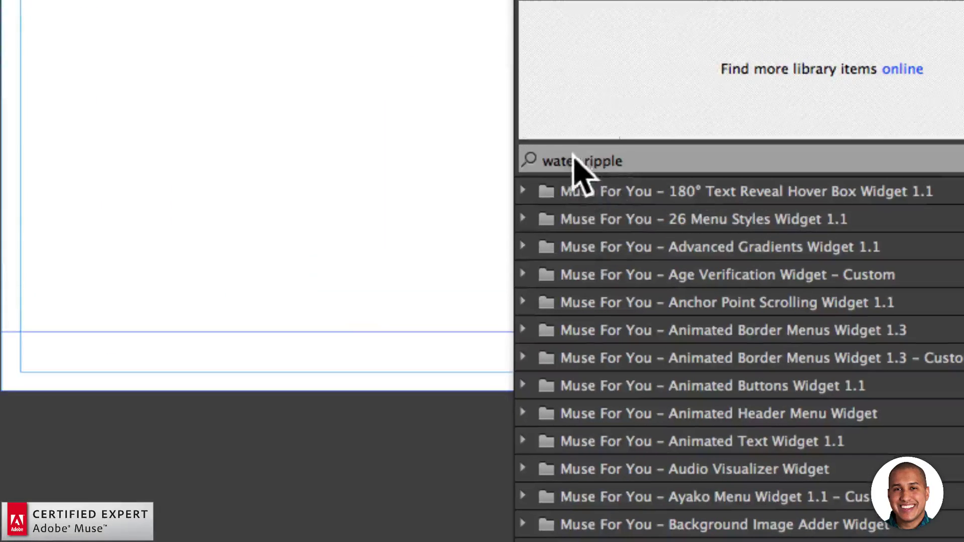
left_click_drag(703, 162, 669, 160)
key("super+a")
type("fixed")
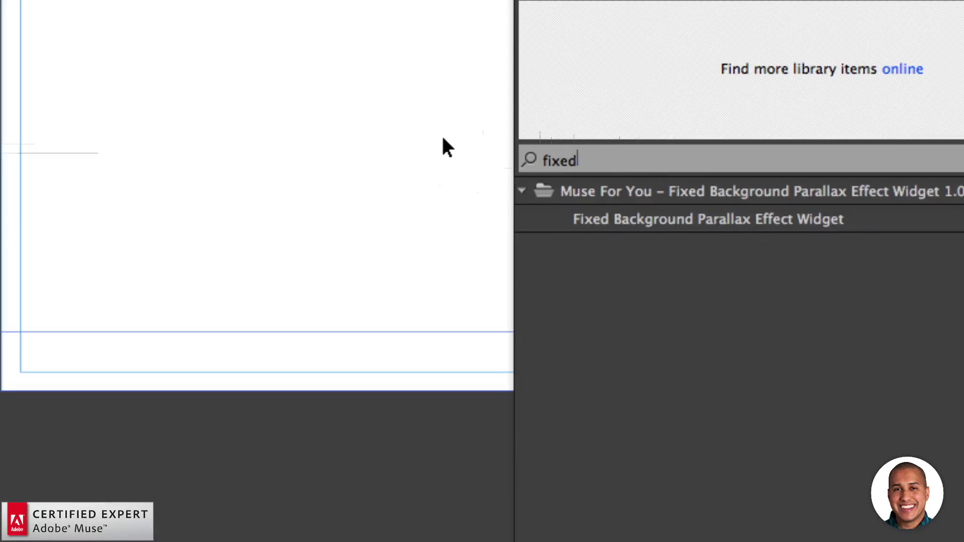
type(" background")
left_click(671, 218)
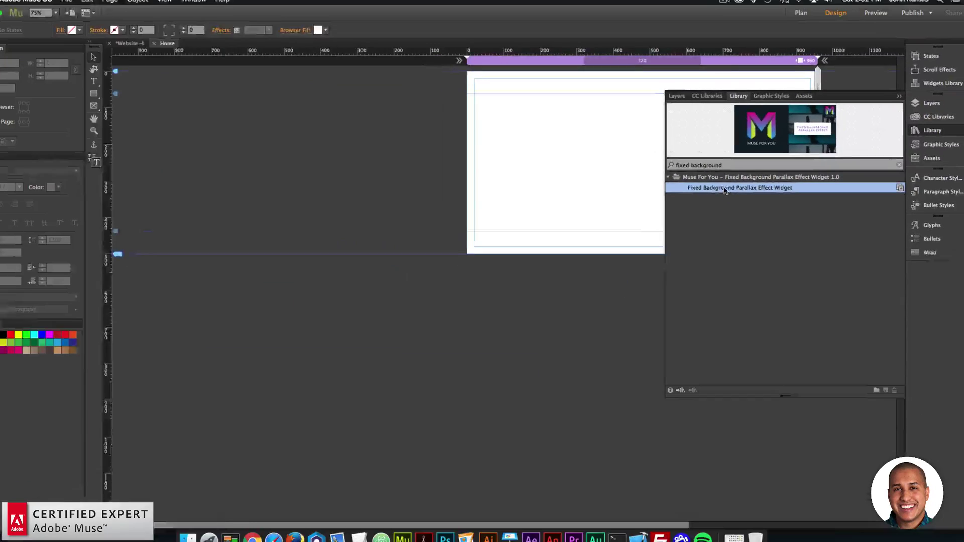
left_click_drag(725, 190, 470, 107)
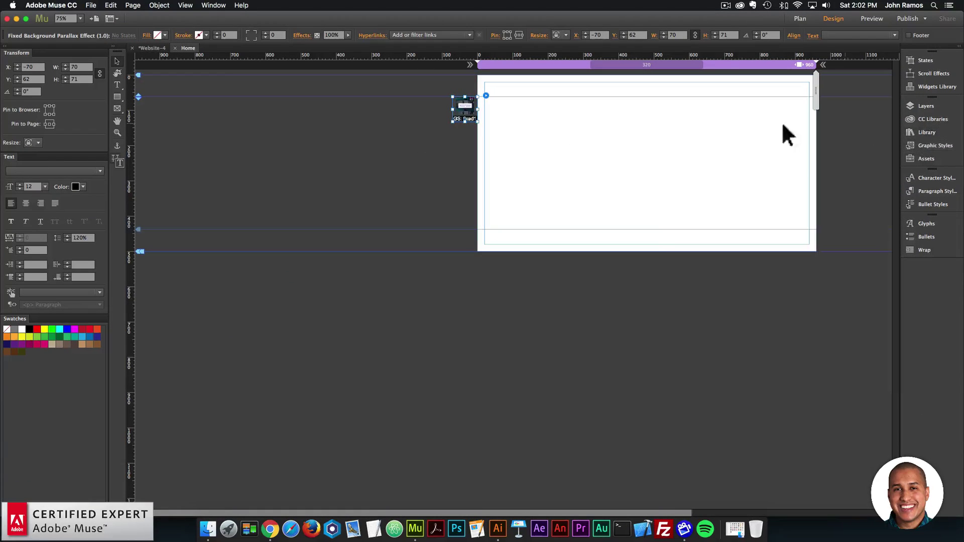
Examine the Fixed Background Parallax Effect widget's graphic style name and breakpoint options, and close them
left_click(485, 96)
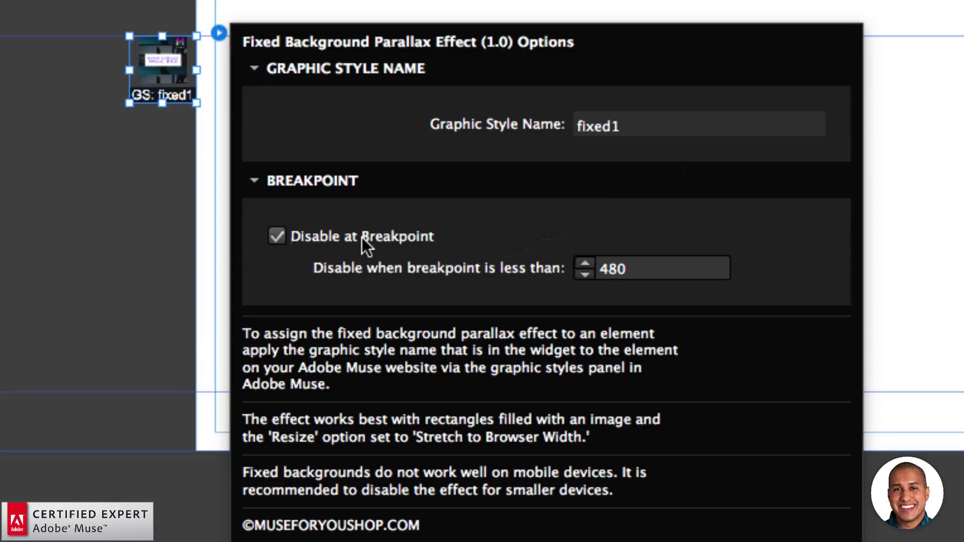
left_click(362, 237)
left_click(200, 215)
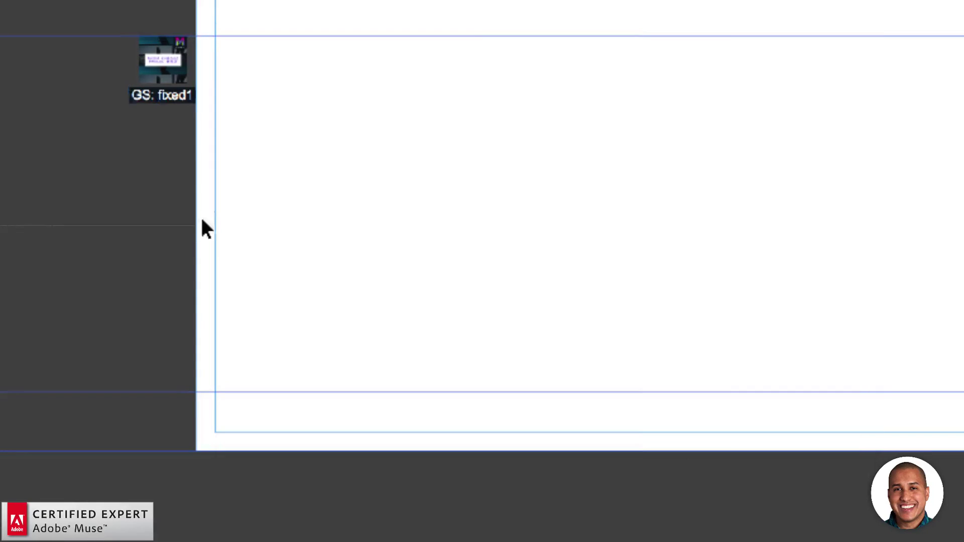
Draw a rectangle about 806 by 200 px across the page and set its resize option to Stretch to Browser Width
left_click(118, 97)
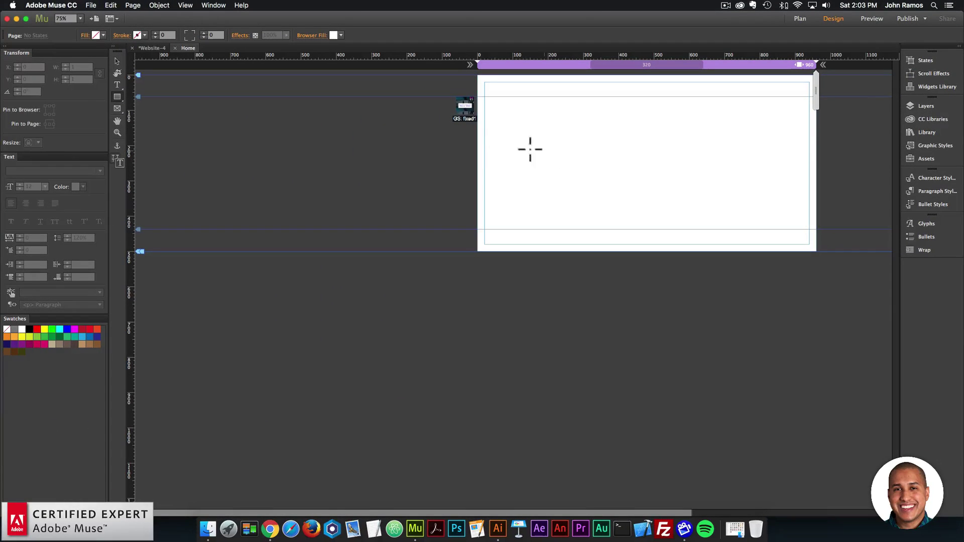
left_click_drag(495, 141, 779, 212)
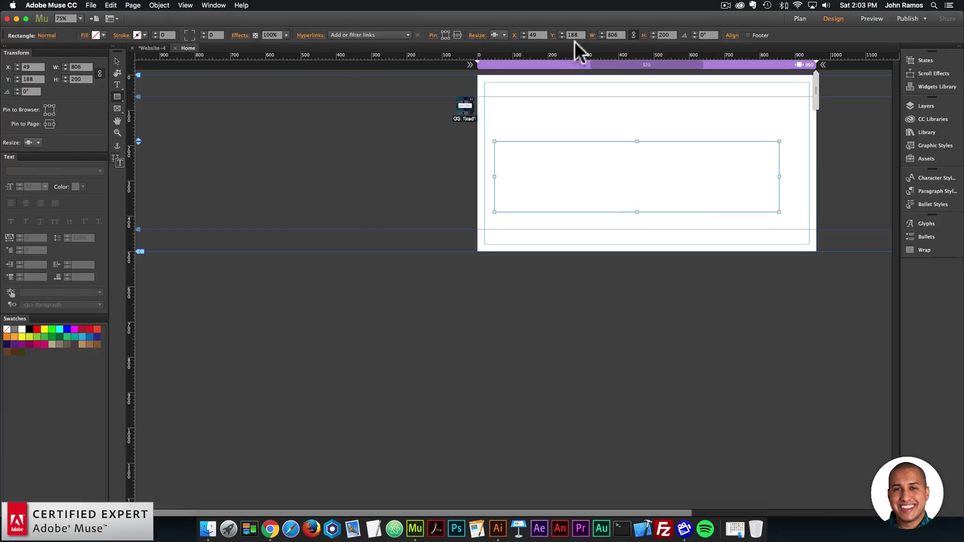
left_click(497, 35)
left_click(531, 78)
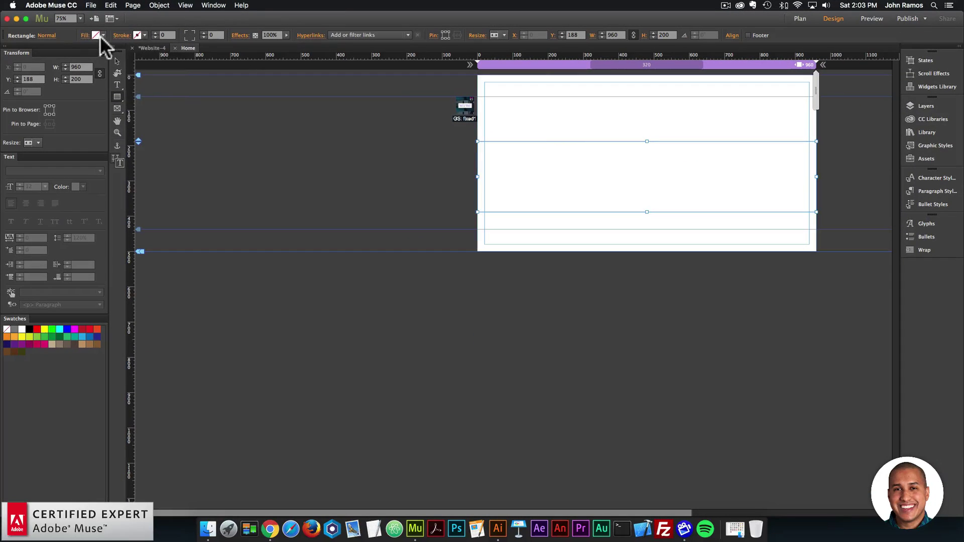
Fill the rectangle with muse-for-you-image-22.jpeg from the images folder
left_click(100, 36)
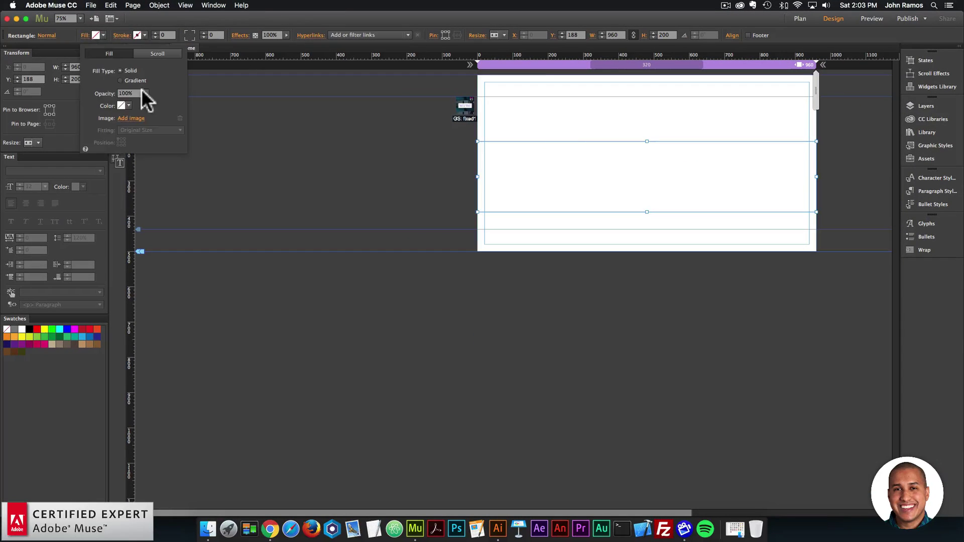
left_click(131, 119)
left_click(469, 64)
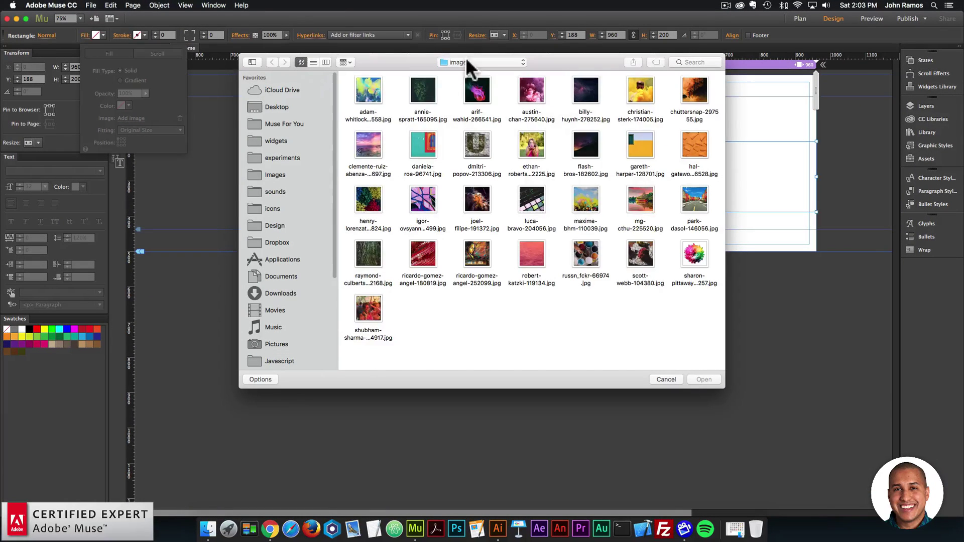
left_click(477, 81)
scroll(588, 222, "down", 5)
scroll(589, 221, "up", 3)
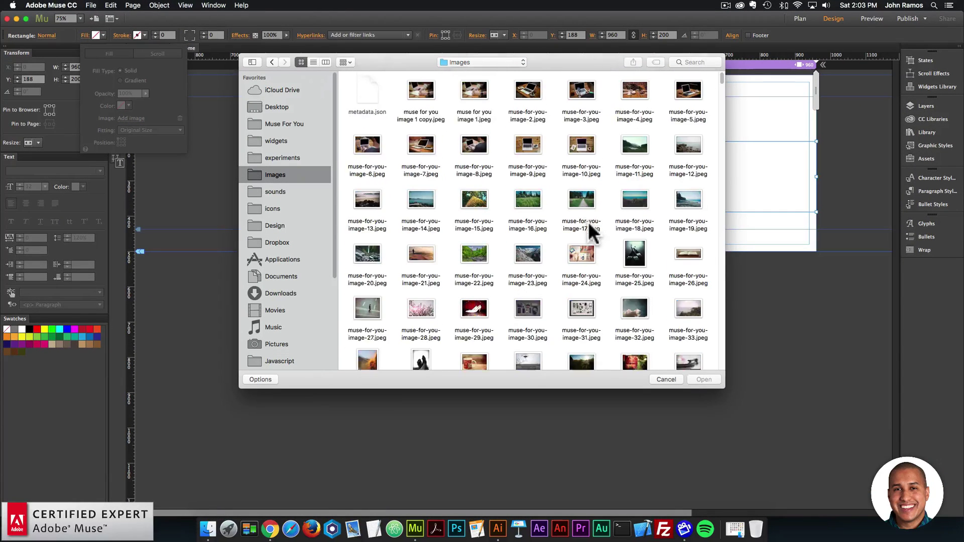
double_click(473, 249)
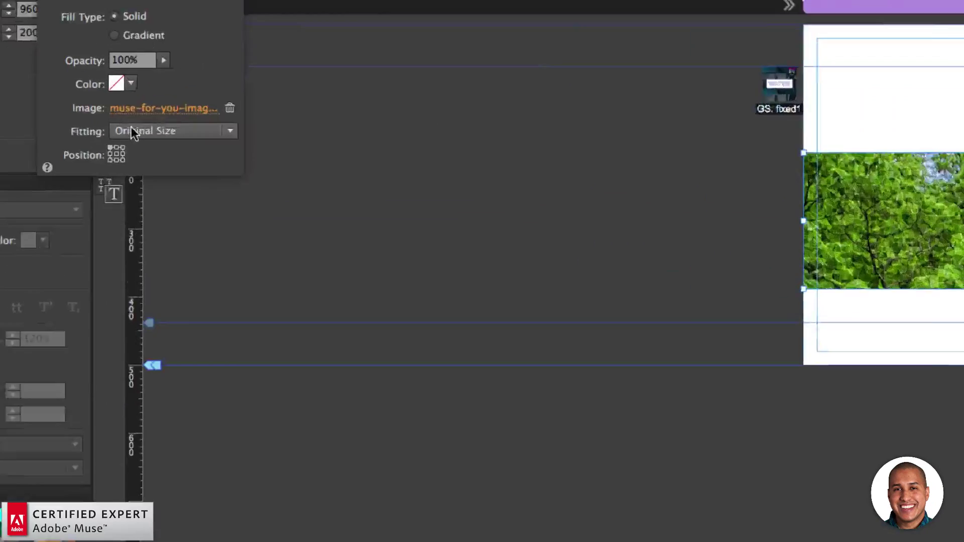
Set the fill image to Scale to Fill with a centred position, and extend the rectangle's height to 250 px
left_click(132, 129)
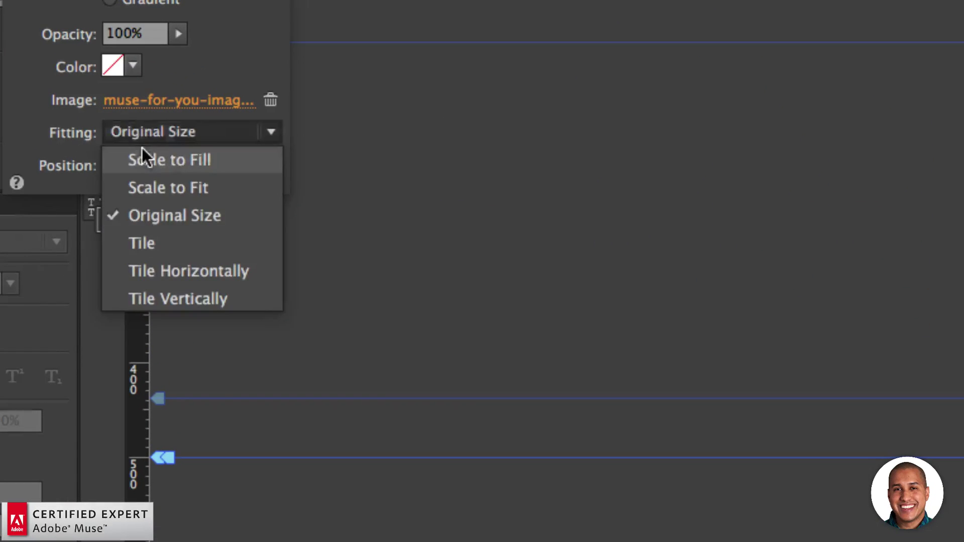
left_click(132, 139)
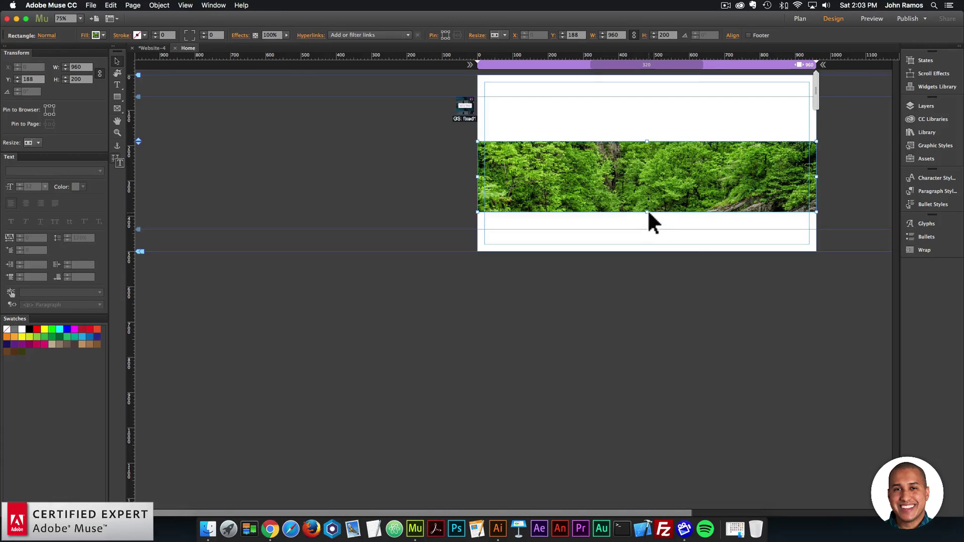
left_click_drag(646, 211, 650, 229)
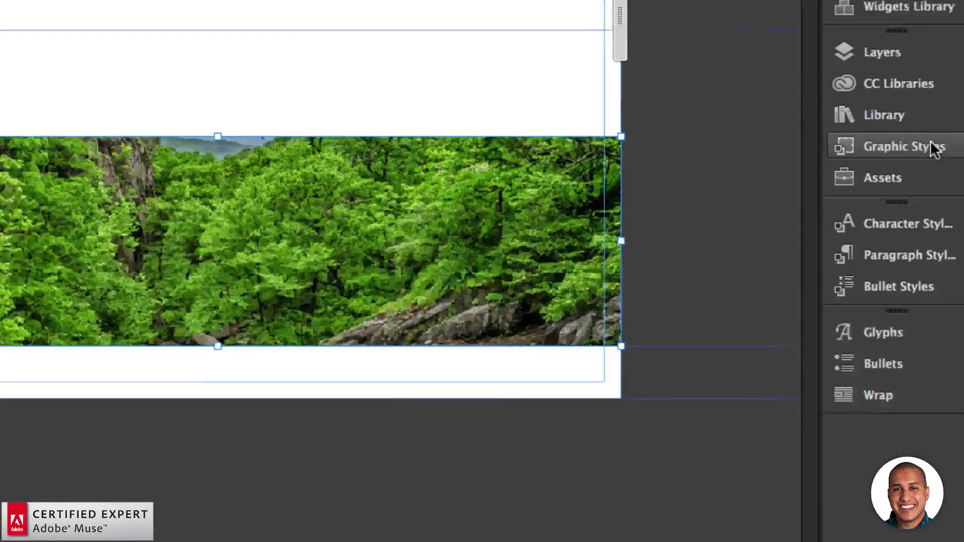
Create a graphic style from the selected rectangle and name it fixed1
left_click(950, 145)
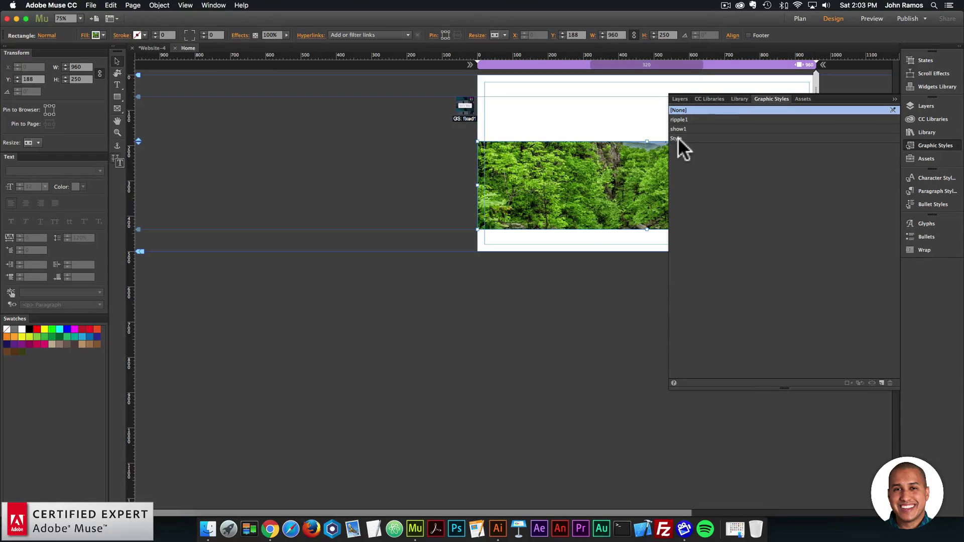
double_click(677, 137)
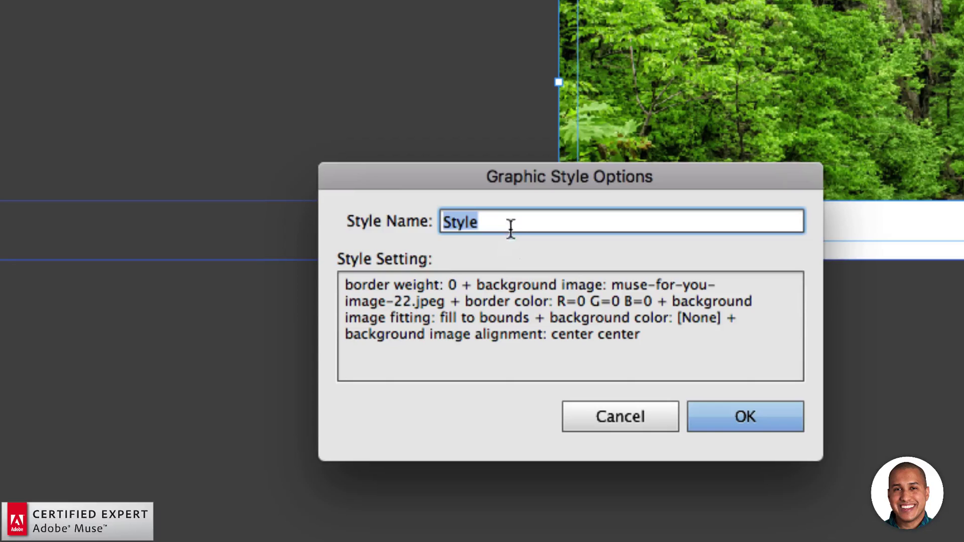
type("fixed1")
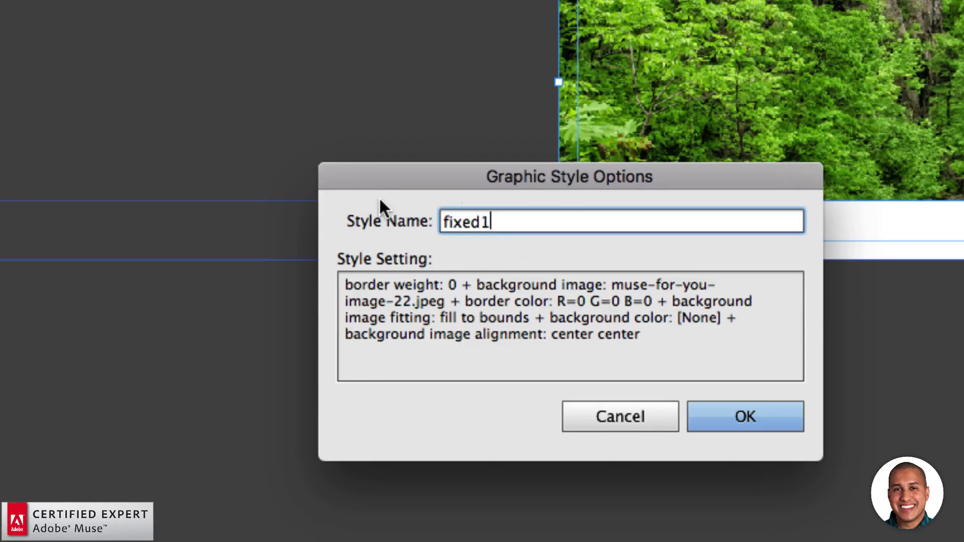
key("Return")
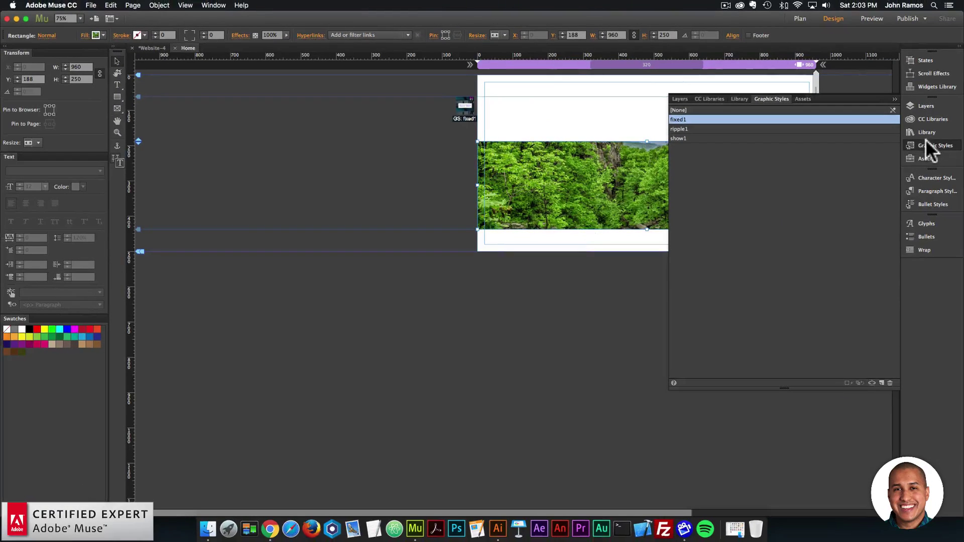
Nudge the image rectangle down to Y 230 px
left_click(928, 145)
key("shift+Down")
key("shift+Down")
key("shift+Down")
key("shift+Down")
key("Down")
key("Down")
Lengthen the page to about 1400 px and move the image rectangle farther down the page
key("super+minus")
key("super+minus")
key("super+minus")
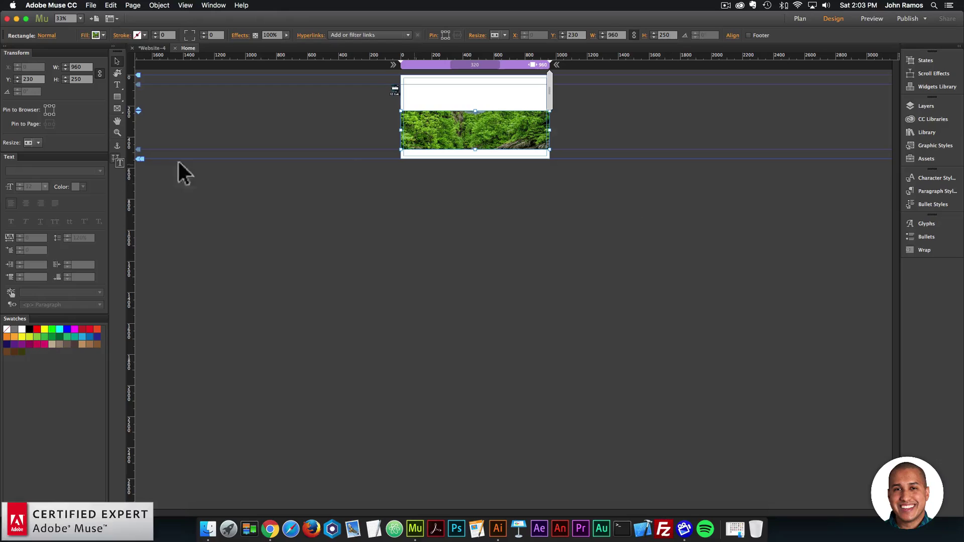
left_click_drag(136, 159, 135, 297)
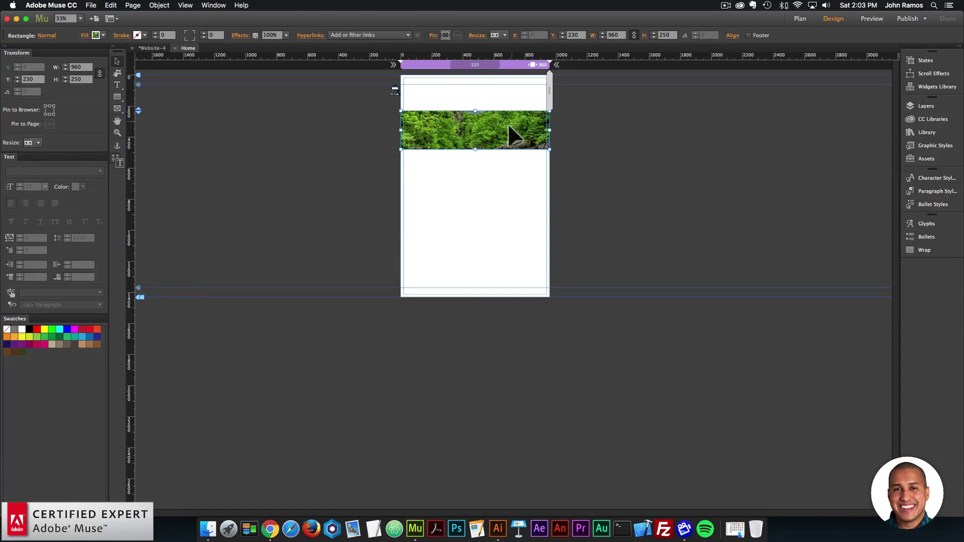
left_click_drag(506, 133, 507, 150)
Preview the page in the browser and check the fixed background effect on the image rectangle, then return to the Muse design
left_click(587, 167)
left_click(91, 5)
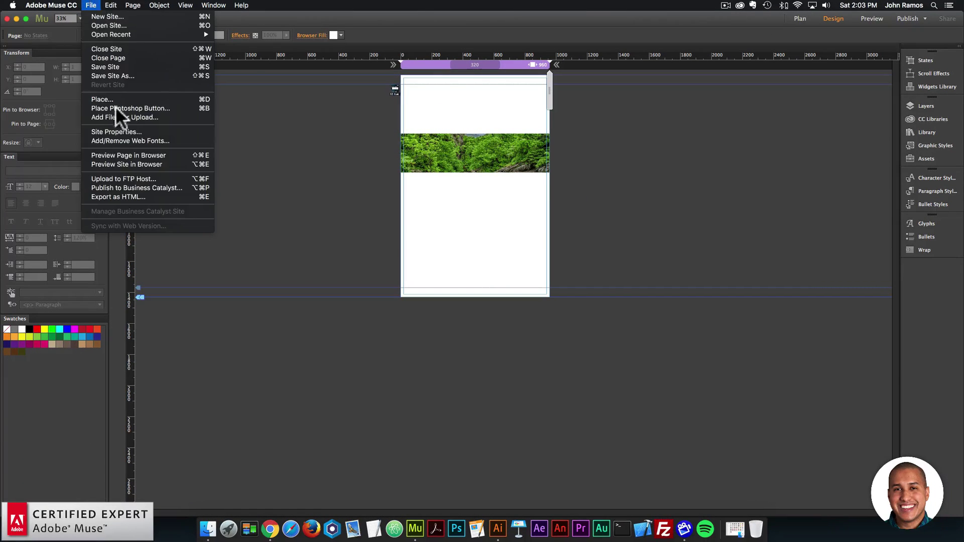
left_click(129, 155)
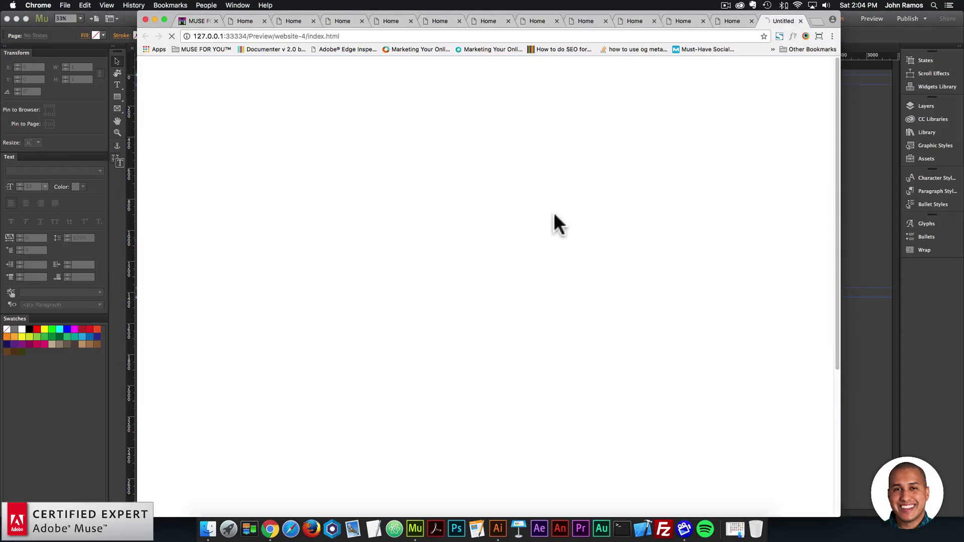
scroll(569, 221, "down", 3)
scroll(567, 236, "up", 4)
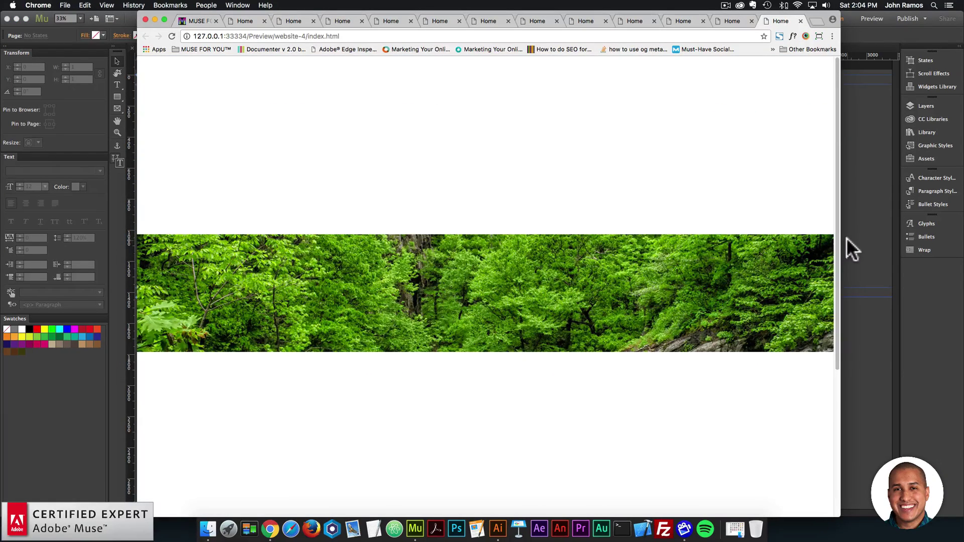
left_click(847, 237)
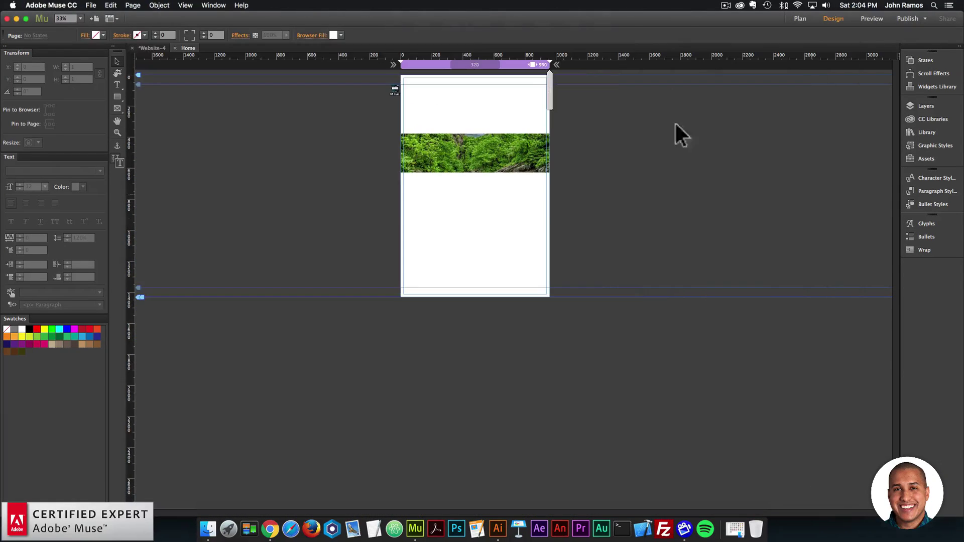
Add fluid-width breakpoints at 600, 480 and 768 px to the page
right_click(529, 67)
left_click(536, 69)
type("600")
key("Return")
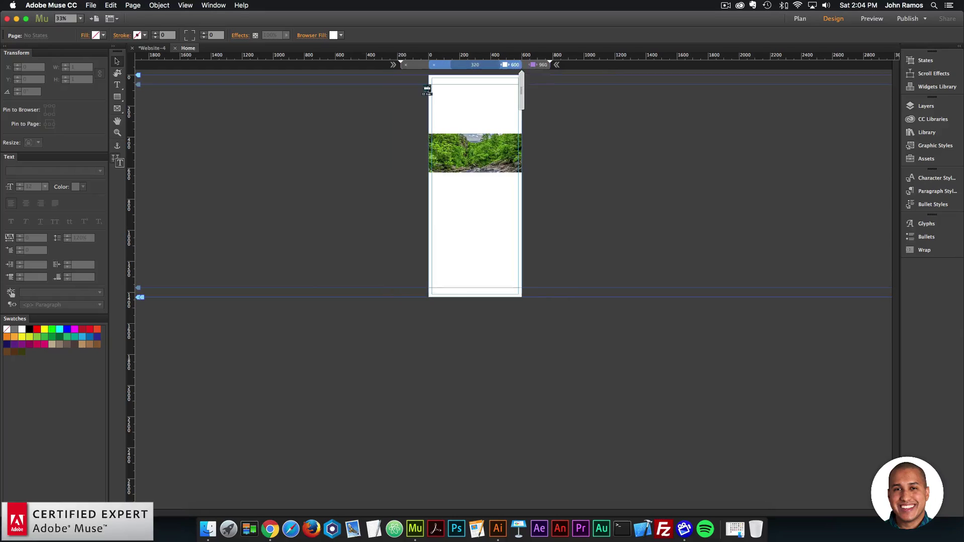
right_click(519, 64)
left_click(523, 66)
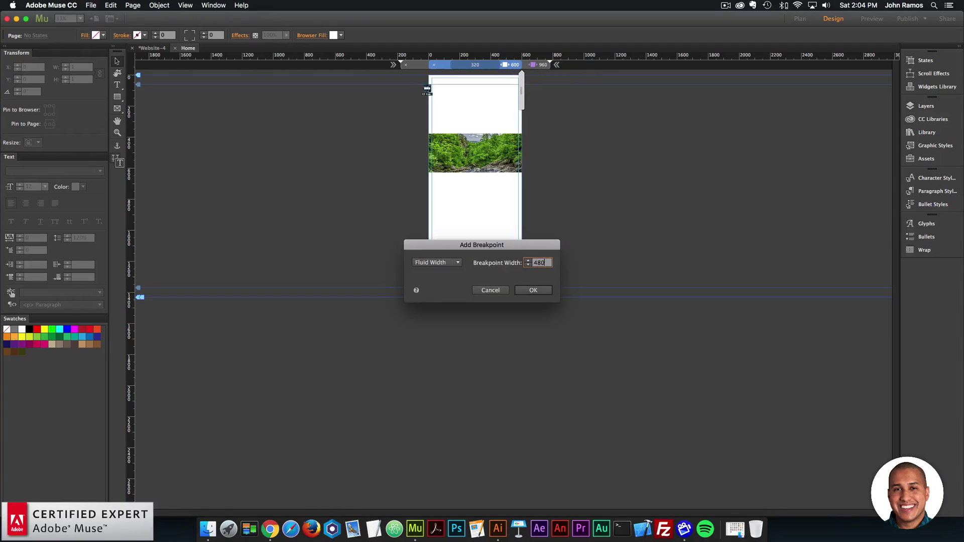
type("480")
key("Return")
right_click(541, 64)
left_click(544, 66)
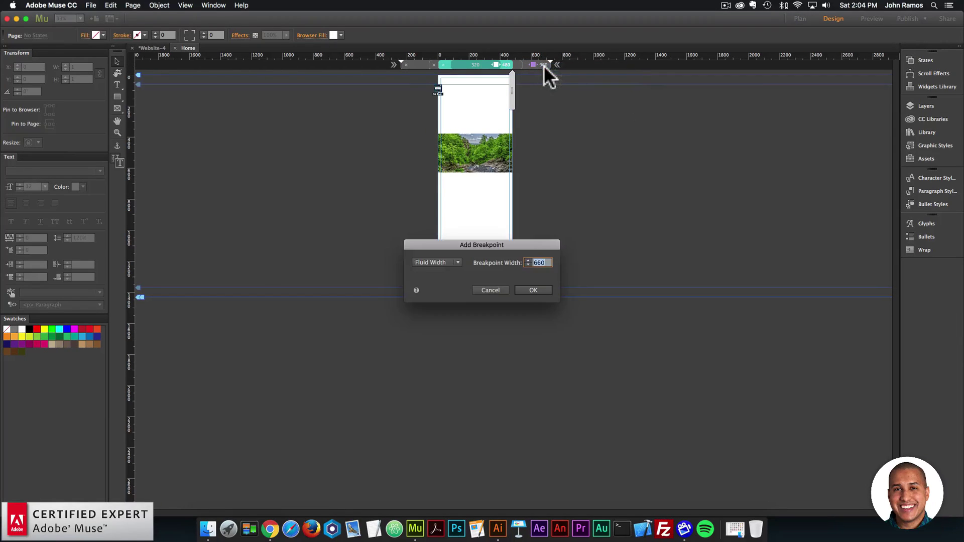
type("768")
key("Return")
Preview the page in the browser at a narrow, mobile-like window width and check how the background image behaves
left_click(91, 5)
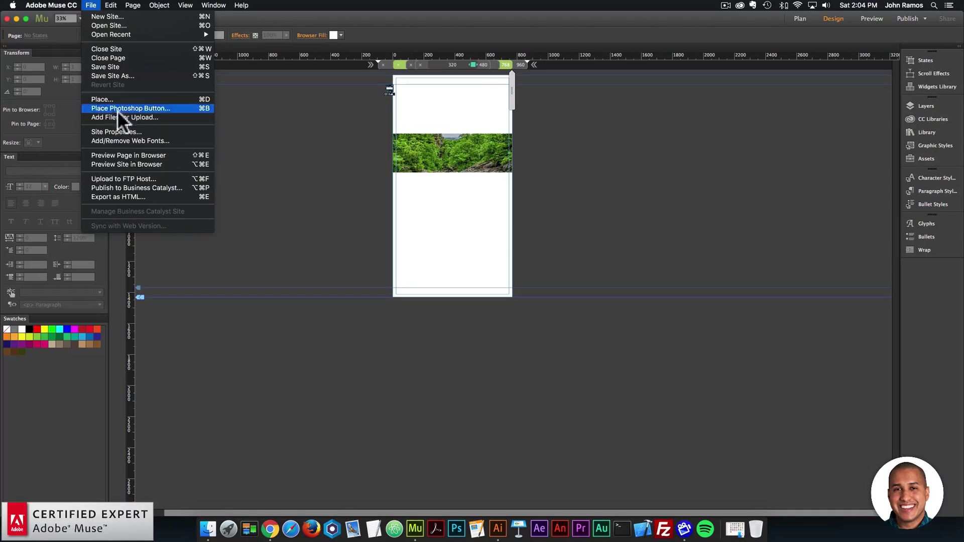
left_click(126, 155)
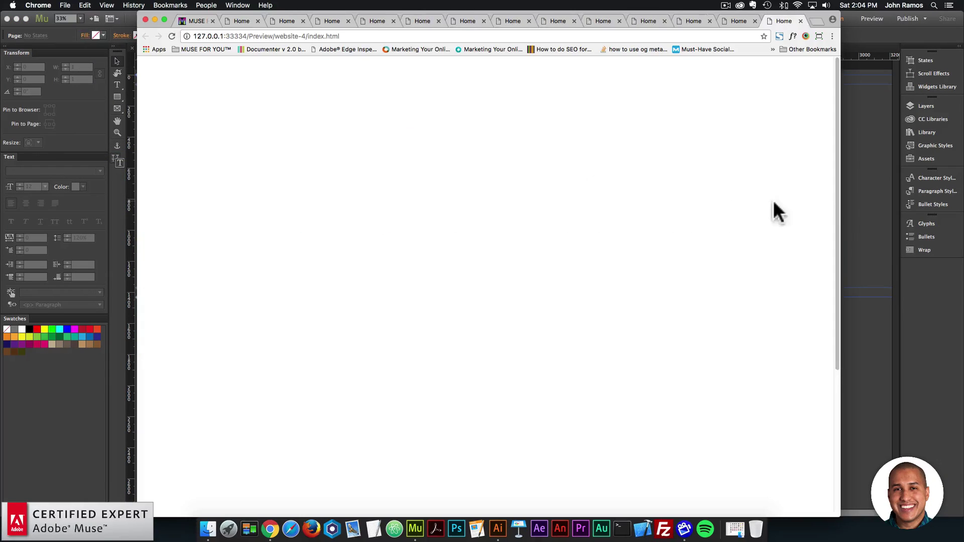
left_click_drag(838, 194, 324, 185)
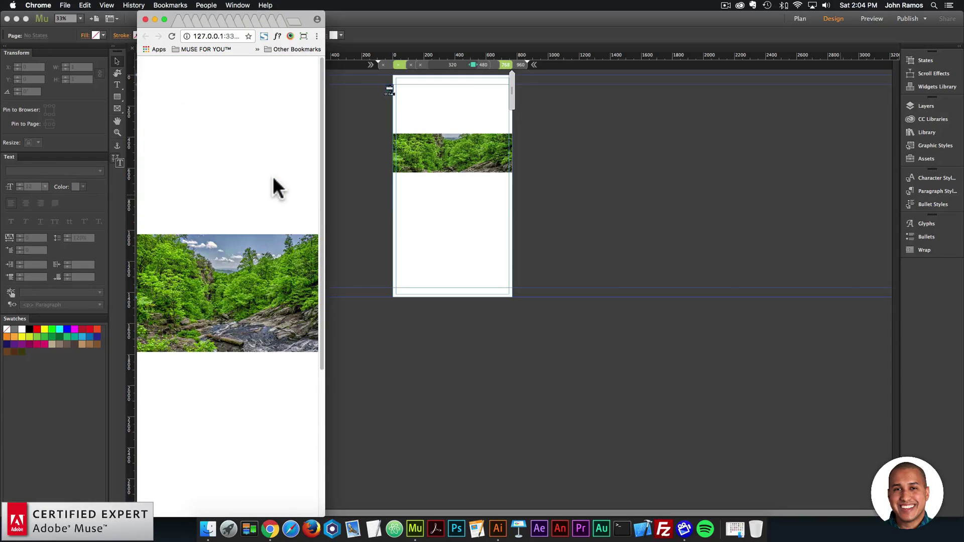
scroll(273, 176, "down", 5)
scroll(272, 177, "up", 5)
left_click_drag(327, 180, 231, 211)
scroll(232, 211, "down", 5)
scroll(234, 209, "up", 5)
scroll(236, 209, "down", 1)
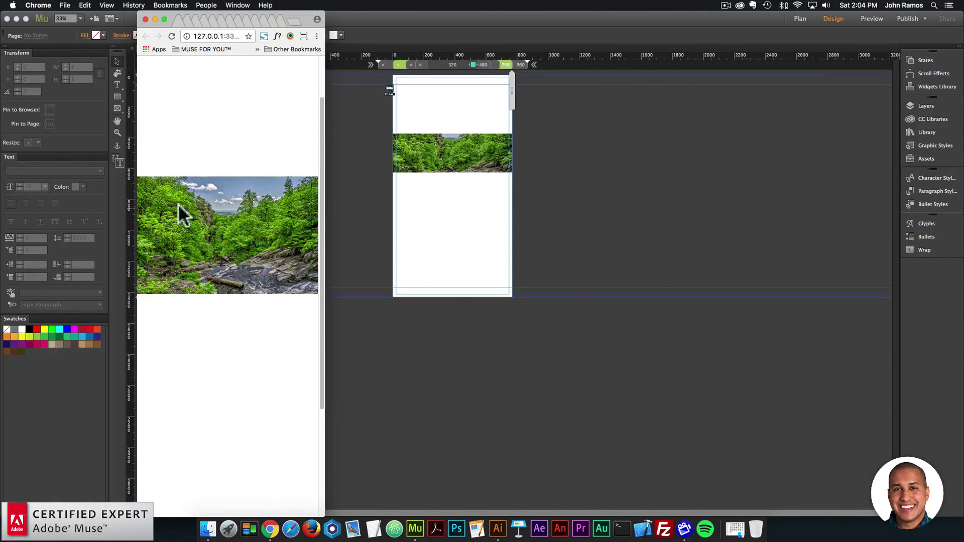
left_click(471, 154)
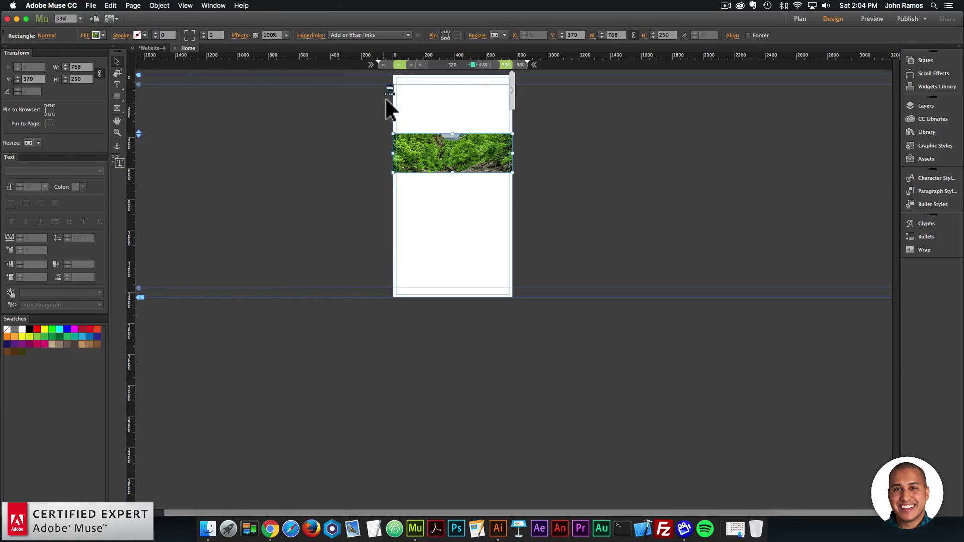
Examine the parallax widget's breakpoint options, including the width below which the effect is disabled
left_click(389, 91)
left_click(404, 84)
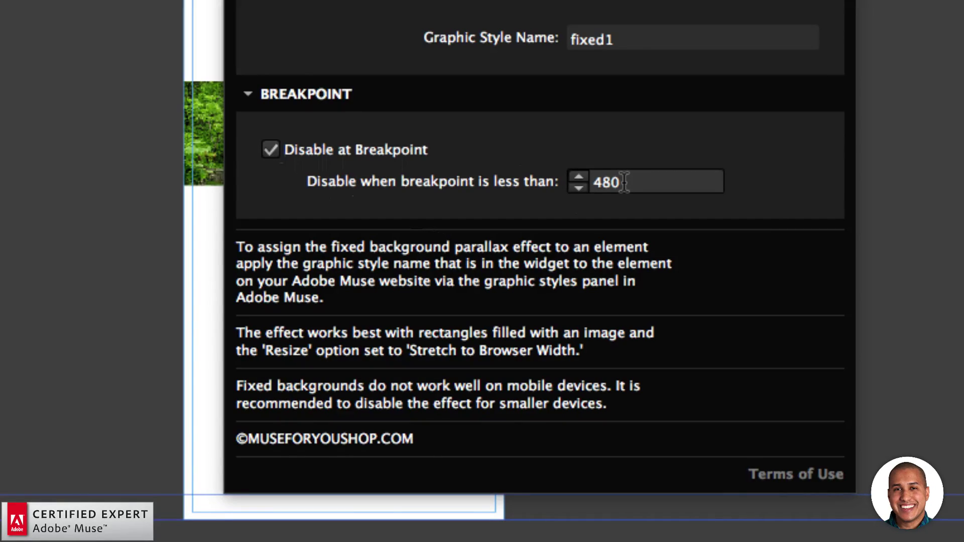
left_click(161, 174)
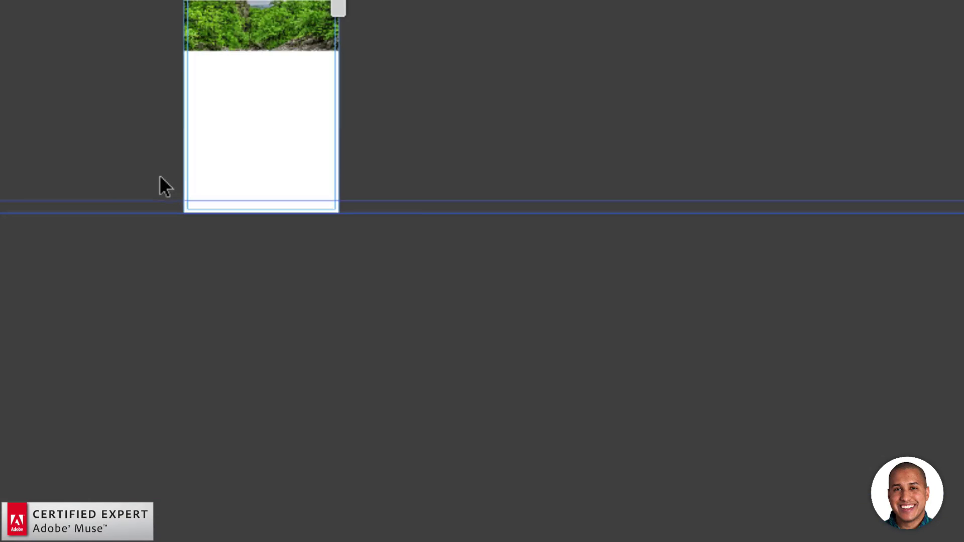
Paste two copies of the image rectangle at Y 1067 px and Y 1791 px, and lengthen the page to about 2900 px
left_click(447, 116)
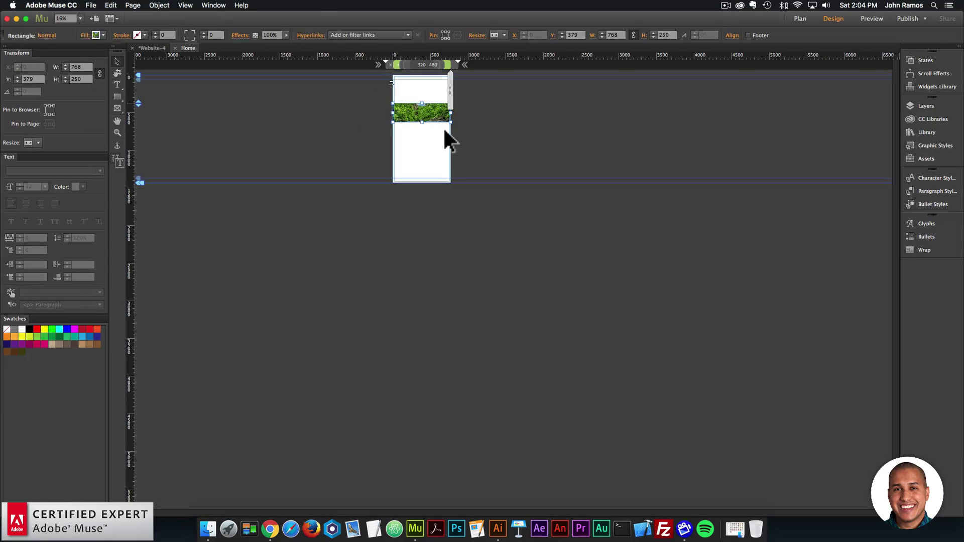
key("super+equal")
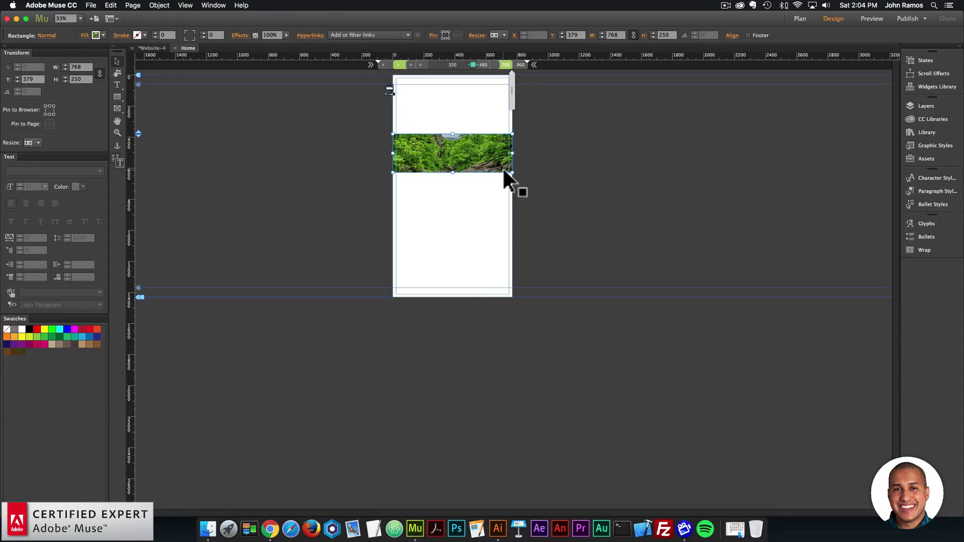
key("super+v")
left_click_drag(456, 261, 457, 243)
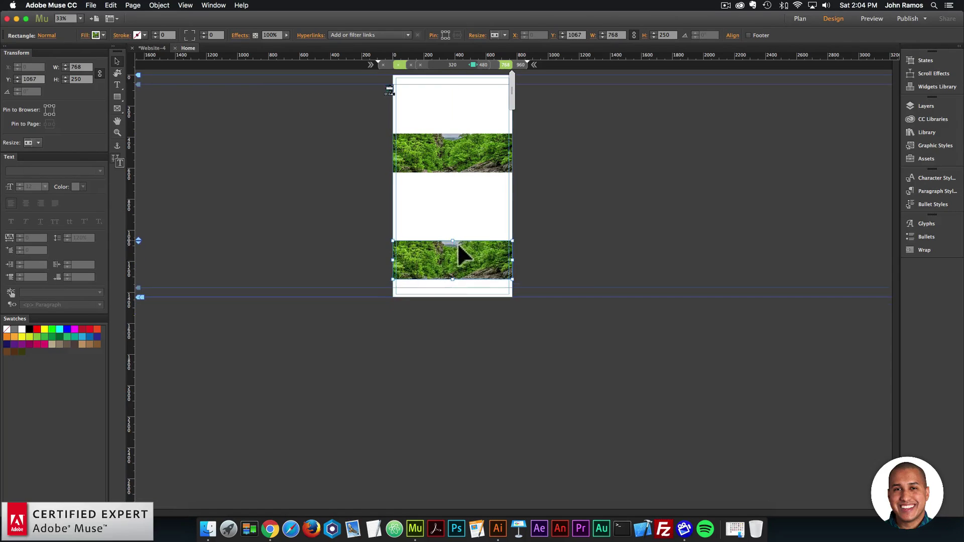
key("super+v")
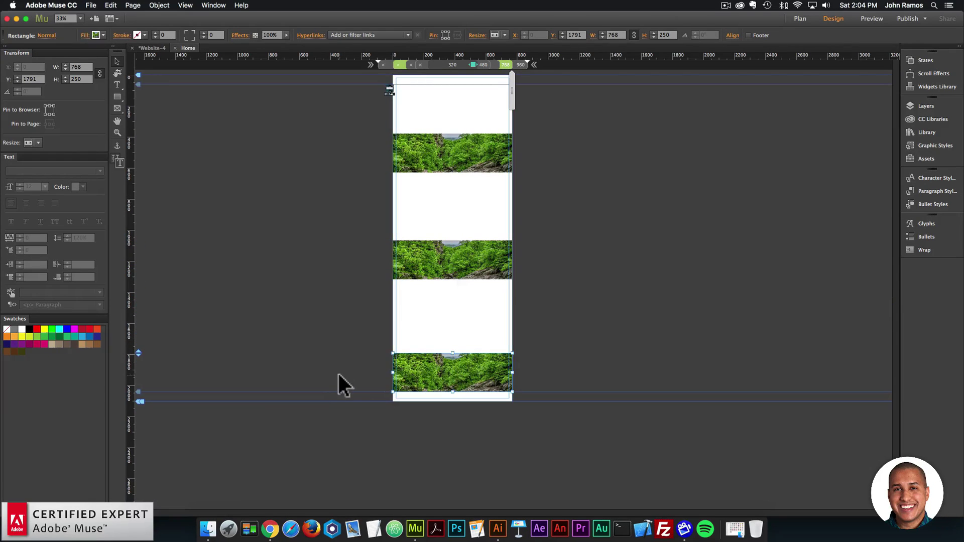
key("super+minus")
left_click_drag(139, 324, 127, 415)
Replace the middle rectangle's fill image with the city street photo from the images folder
left_click(423, 222)
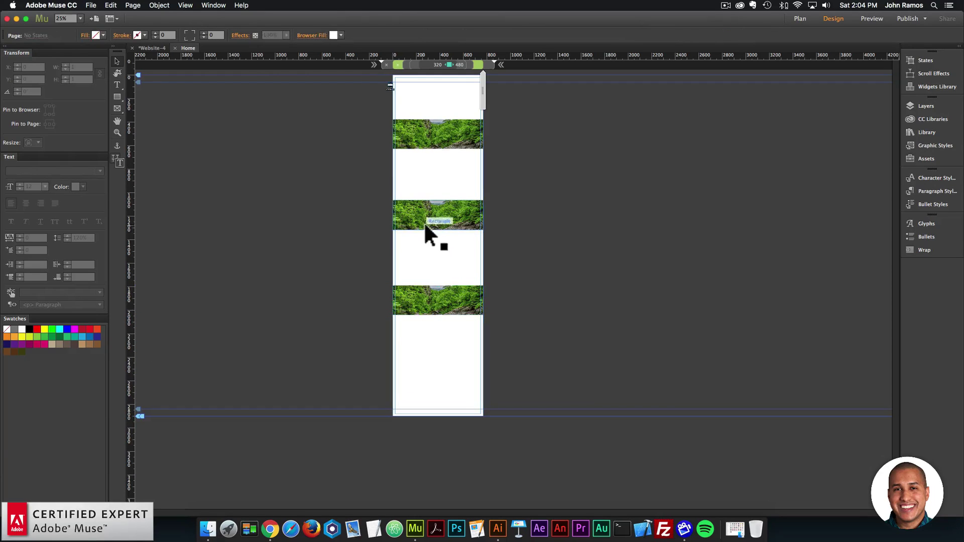
left_click(95, 35)
left_click(147, 118)
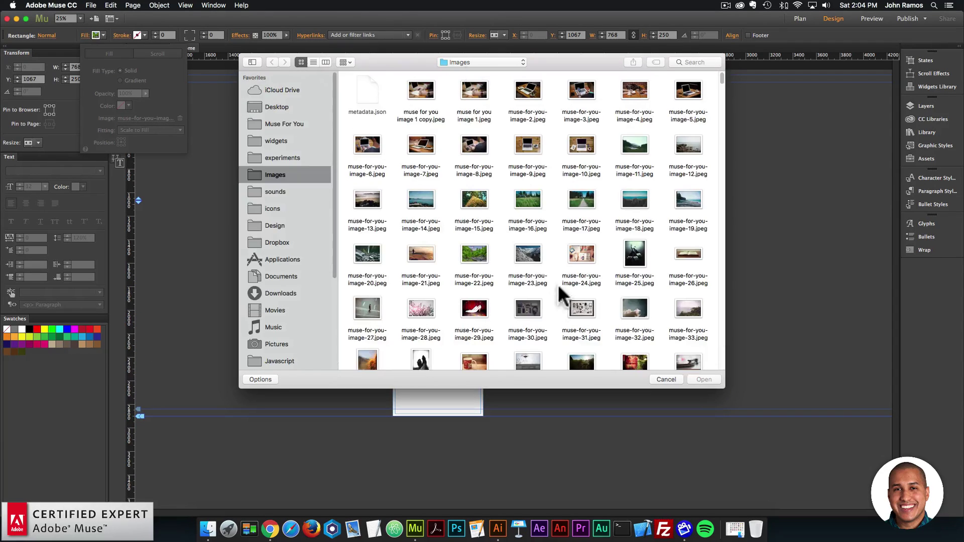
scroll(559, 291, "down", 5)
double_click(362, 269)
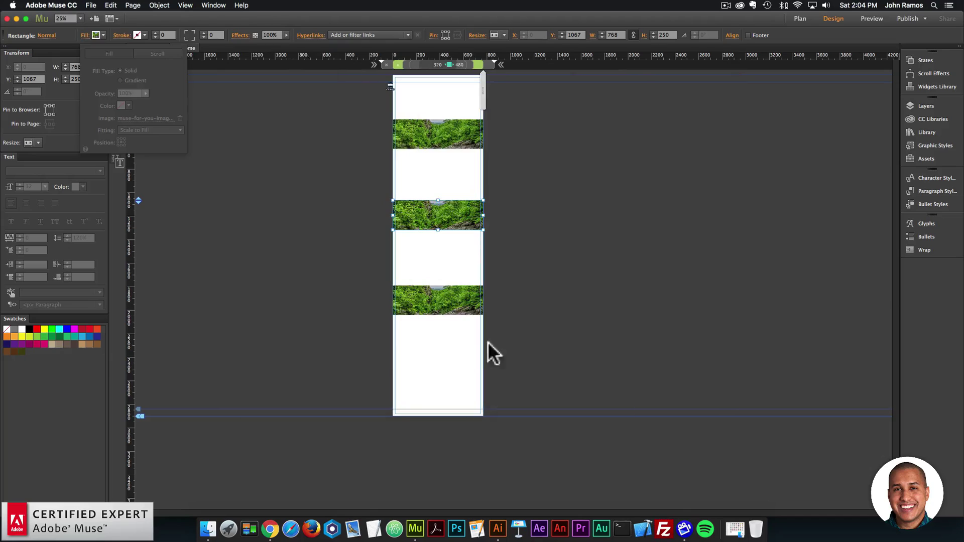
Replace the lowest rectangle's fill image with muse-for-you-image-127.jpeg, the steel bridge photo
left_click(435, 303)
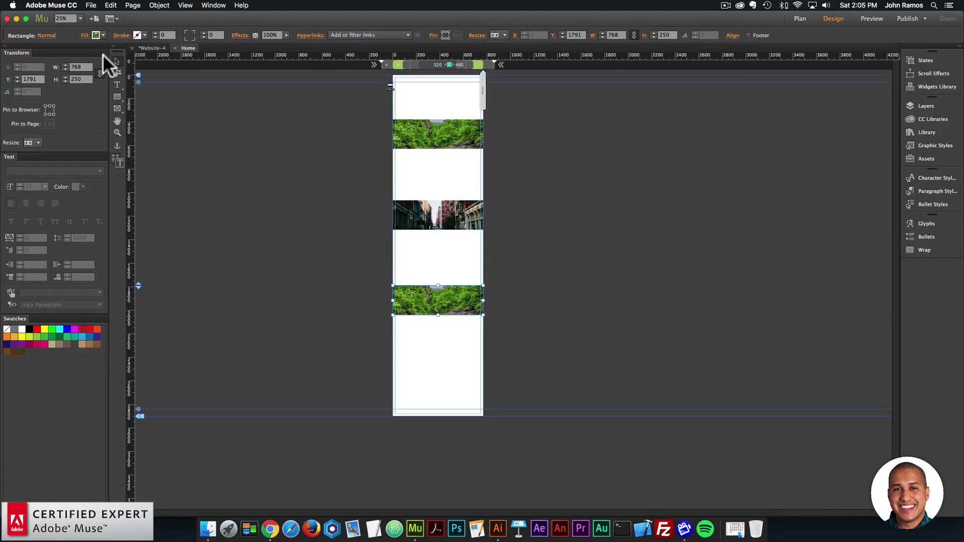
left_click(95, 36)
left_click(146, 118)
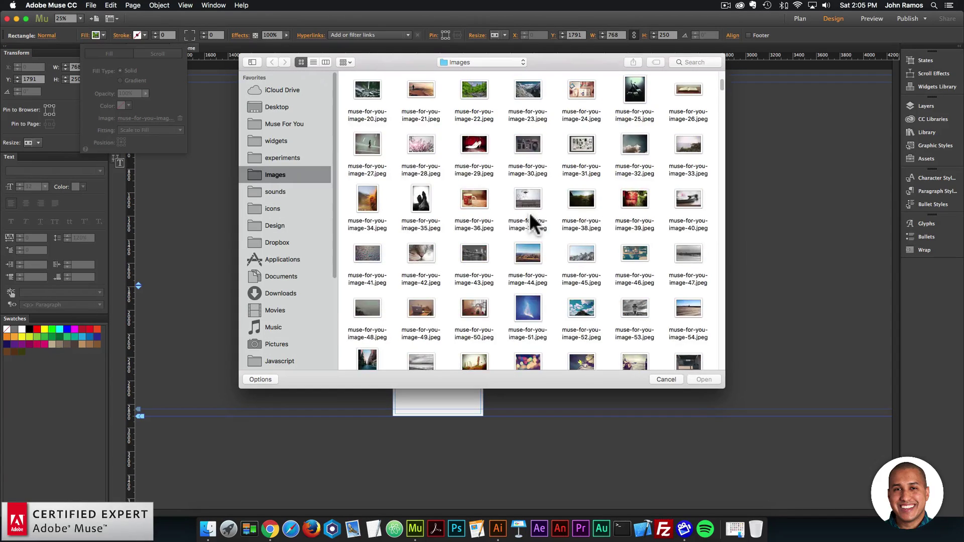
scroll(529, 215, "down", 5)
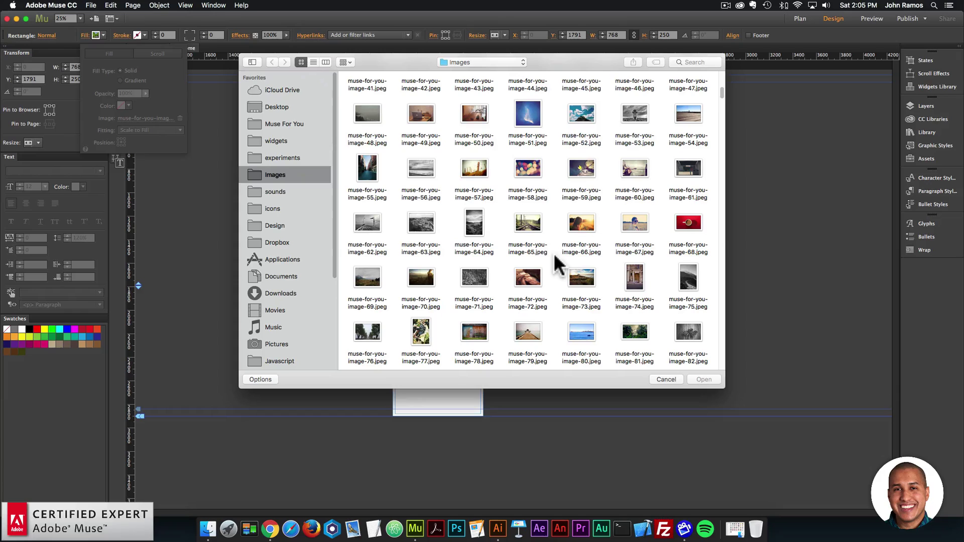
scroll(554, 253, "down", 2)
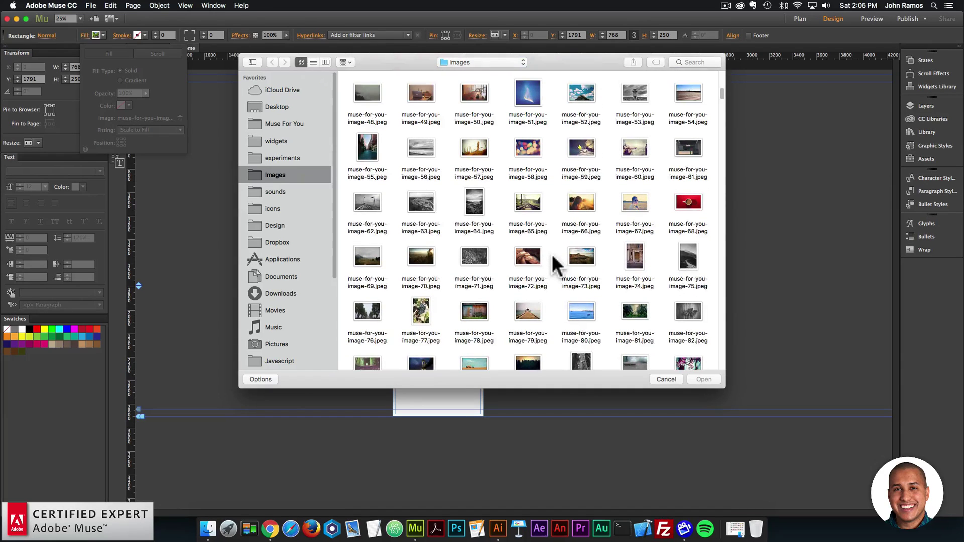
scroll(553, 253, "down", 2)
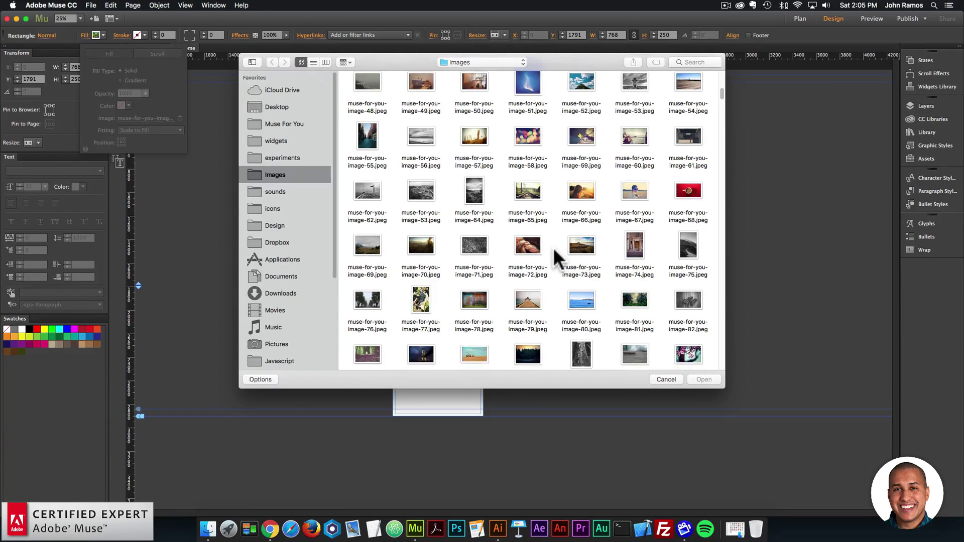
scroll(554, 250, "down", 4)
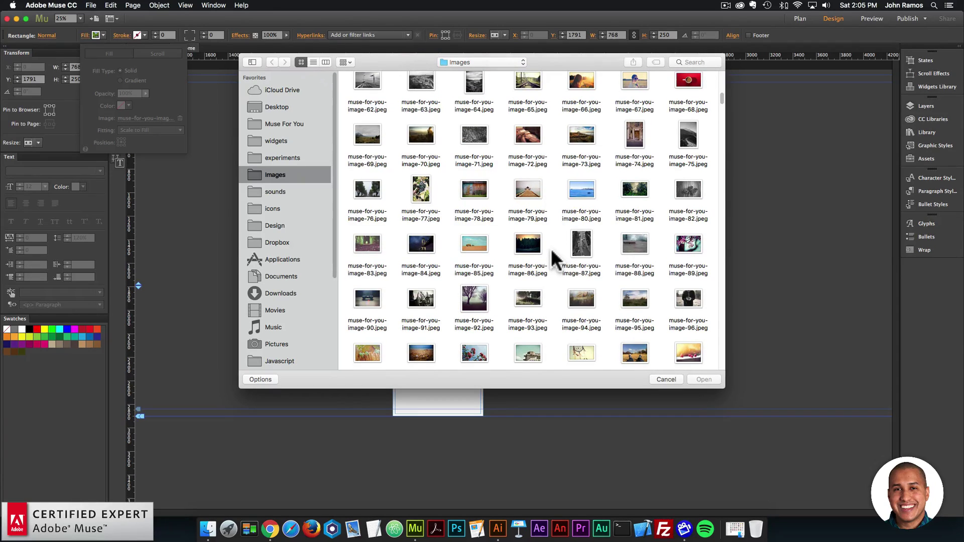
scroll(552, 256, "down", 4)
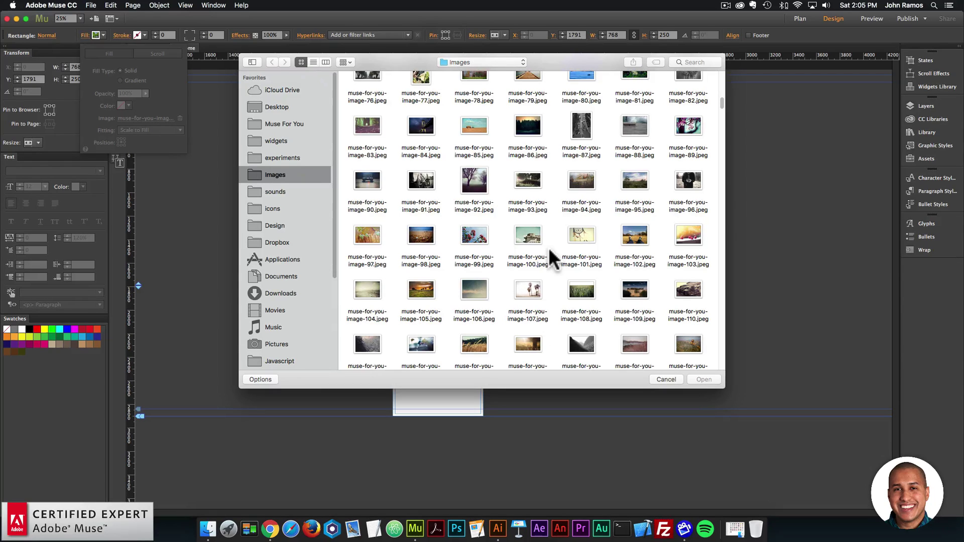
scroll(548, 248, "down", 6)
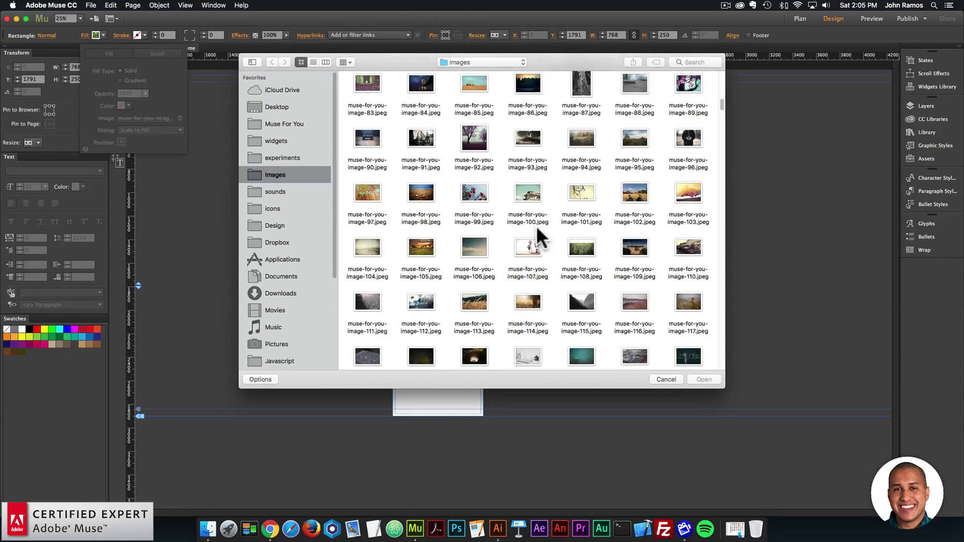
scroll(530, 227, "down", 4)
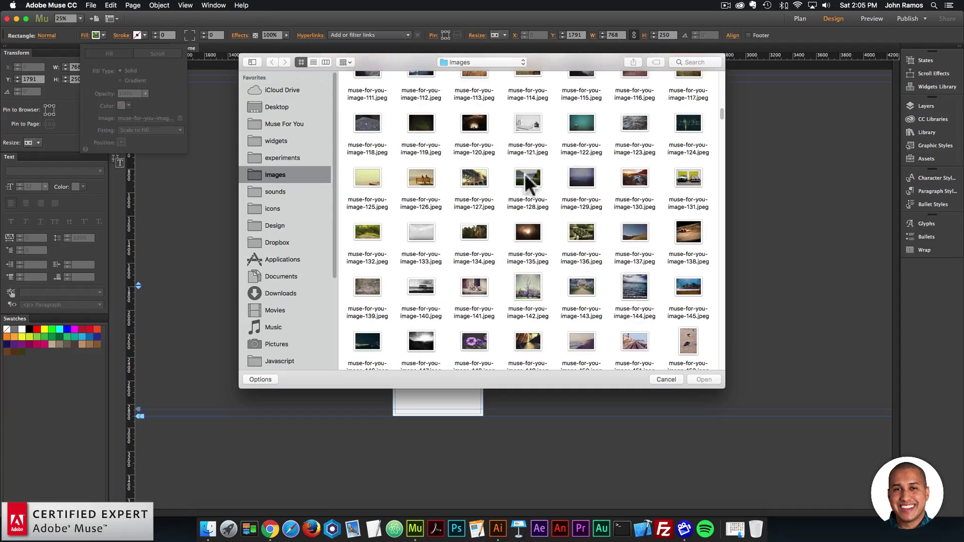
double_click(470, 176)
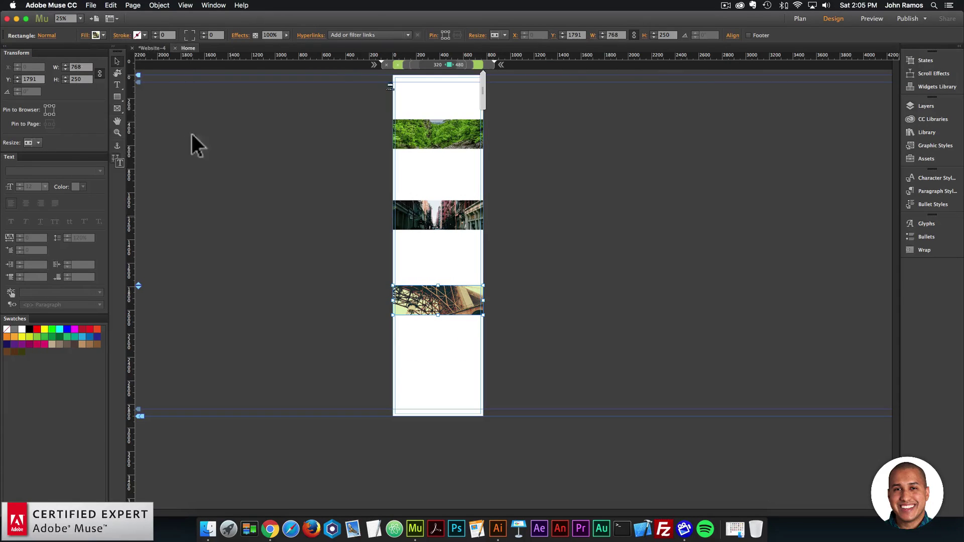
Preview the page in the browser to check the effect across all three image rectangles
left_click(92, 5)
left_click(128, 155)
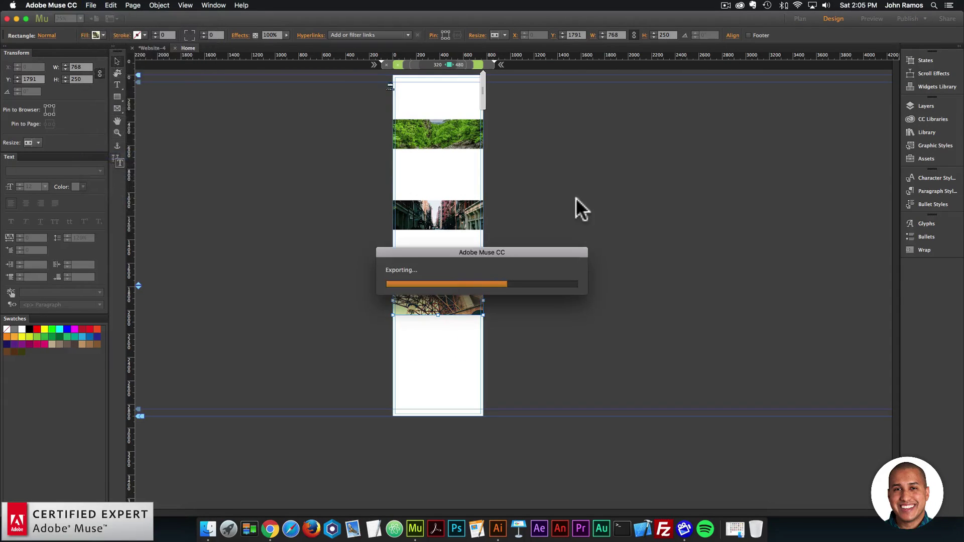
scroll(180, 197, "down", 3)
left_click(334, 172)
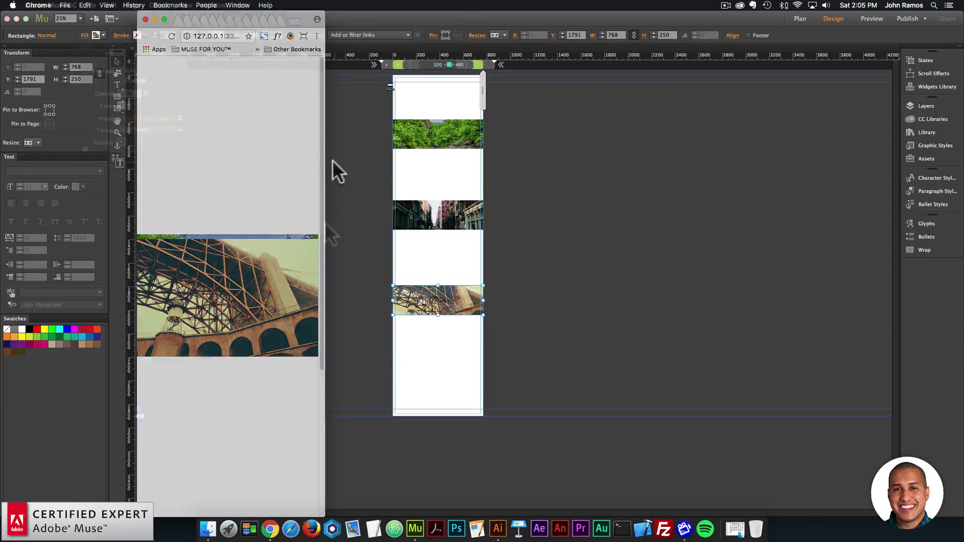
Remove the 480, 600 and 768 px breakpoints and space the three image rectangles evenly down the page
left_click(476, 64)
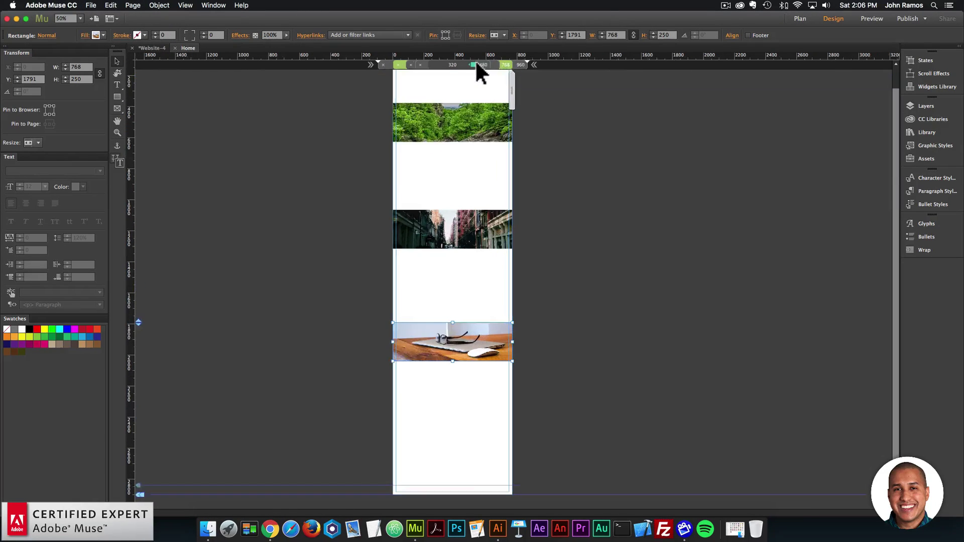
left_click_drag(500, 319, 499, 316)
left_click(532, 235)
left_click(533, 242)
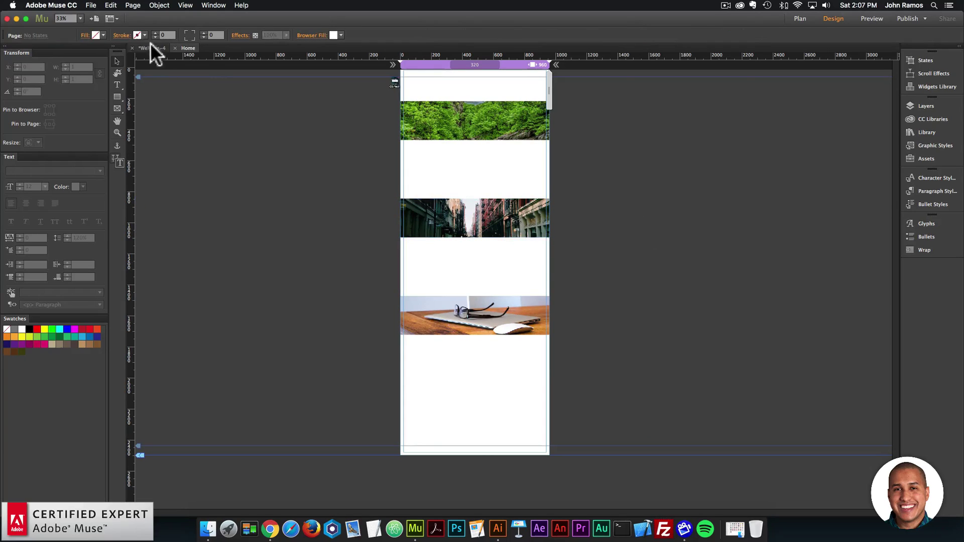
Preview the page in the browser and narrow the window to check the parallax effect on the three images at a small width
left_click(91, 5)
left_click(122, 152)
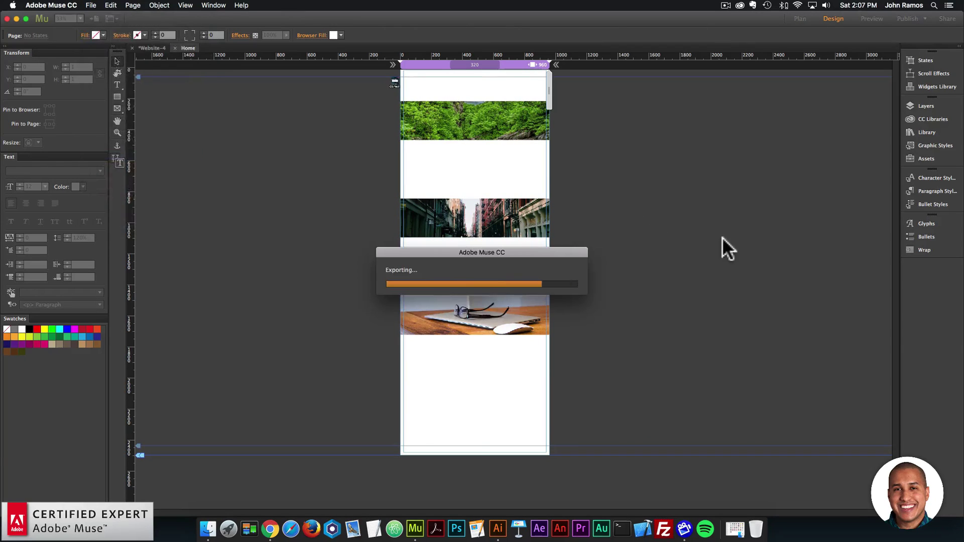
scroll(347, 194, "down", 5)
scroll(407, 219, "down", 5)
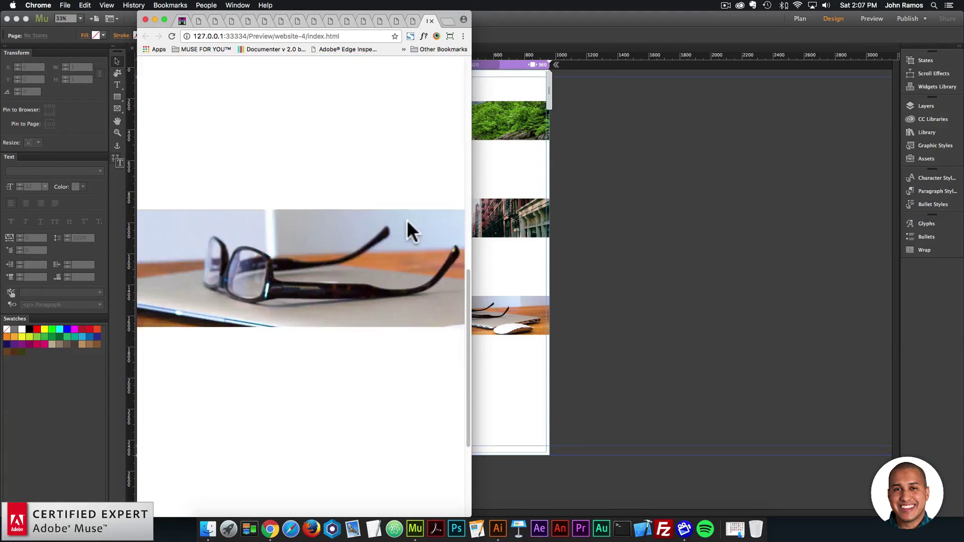
scroll(405, 221, "up", 6)
left_click_drag(472, 225, 323, 233)
scroll(608, 220, "down", 5)
scroll(609, 221, "up", 6)
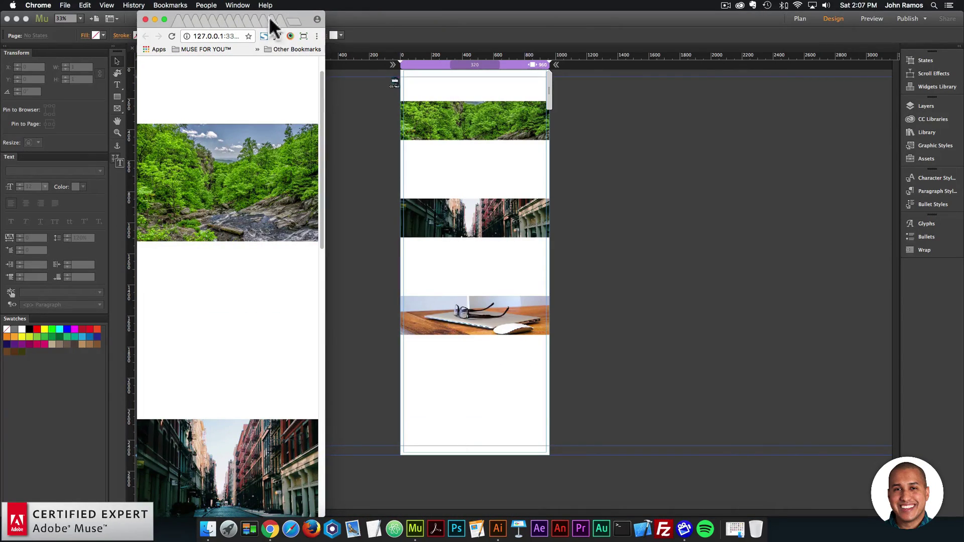
Turn on the viewport size display in the browser's window-resizing extension
left_click(303, 36)
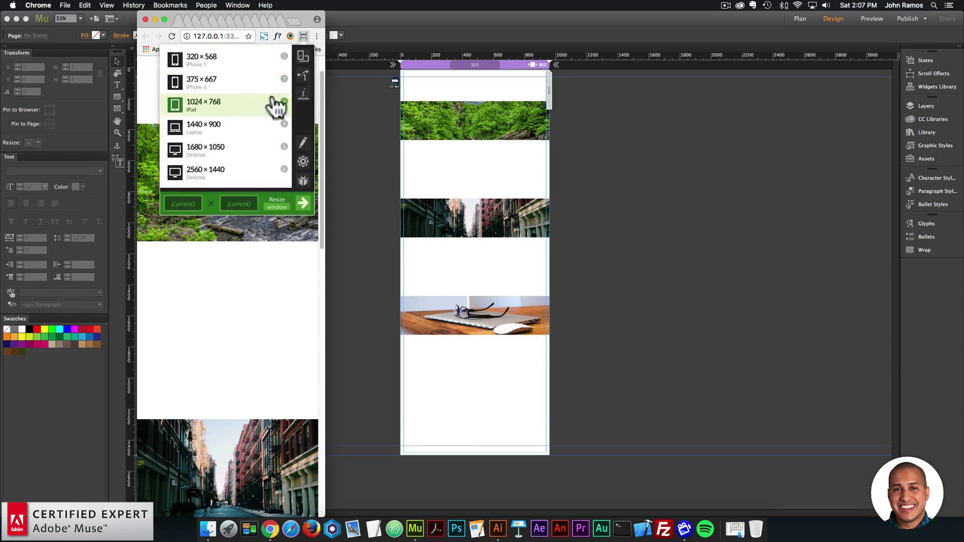
left_click(303, 94)
left_click(270, 345)
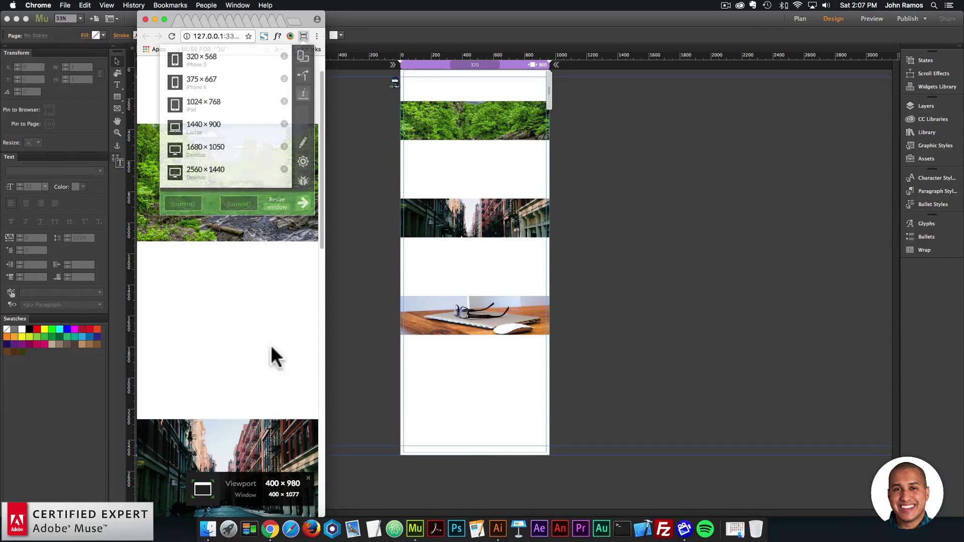
left_click_drag(320, 168, 308, 142)
Widen the browser window and check the fixed background effect on the forest, city street and desk images
left_click_drag(329, 224, 853, 203)
scroll(613, 255, "down", 4)
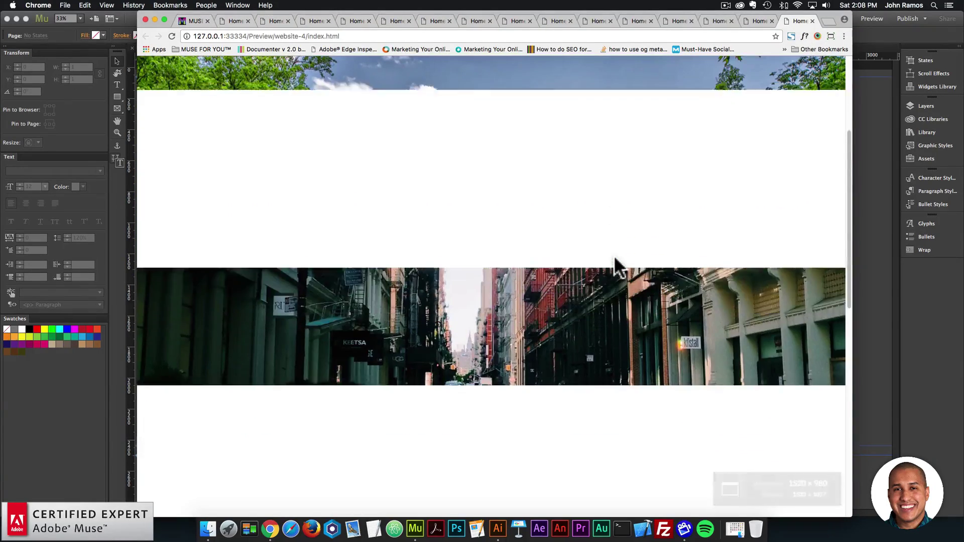
scroll(610, 256, "up", 4)
scroll(603, 256, "down", 4)
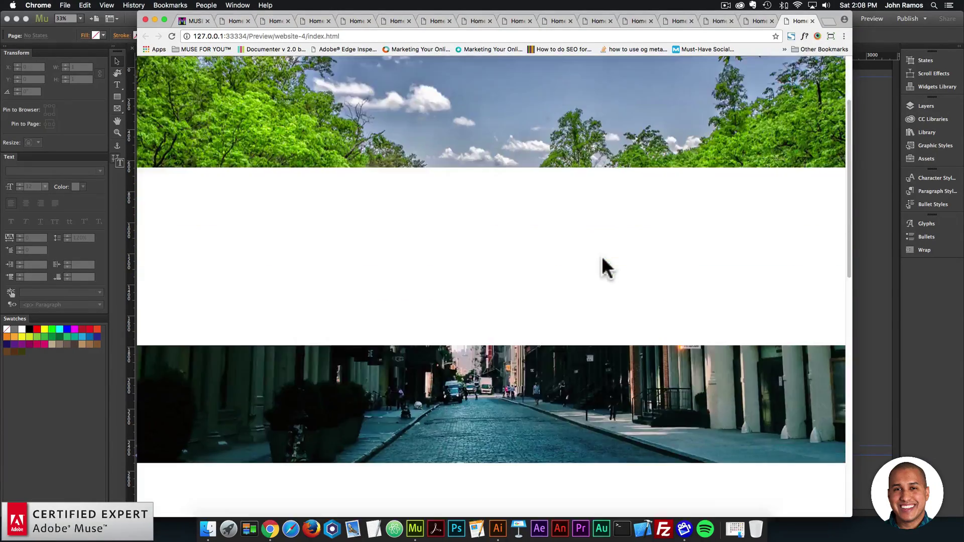
scroll(601, 255, "up", 4)
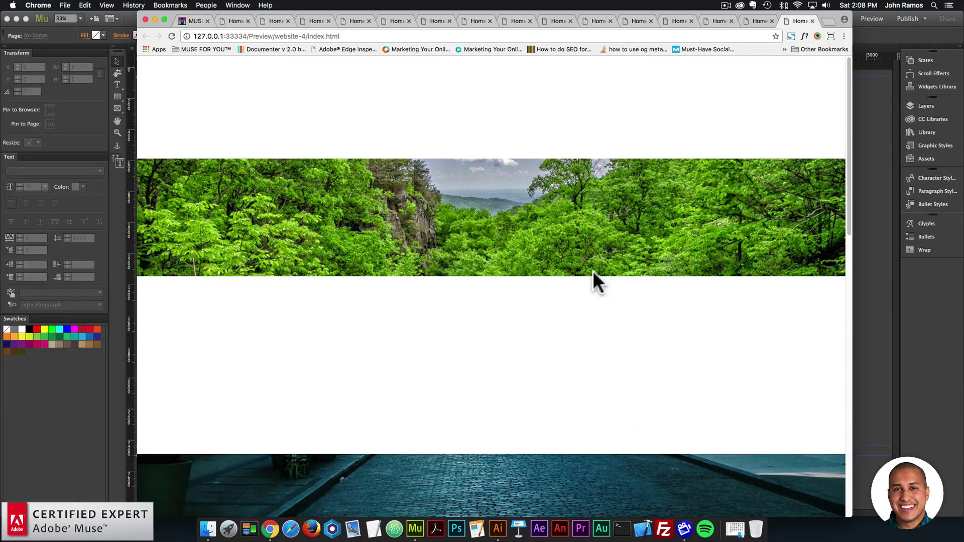
scroll(592, 270, "down", 5)
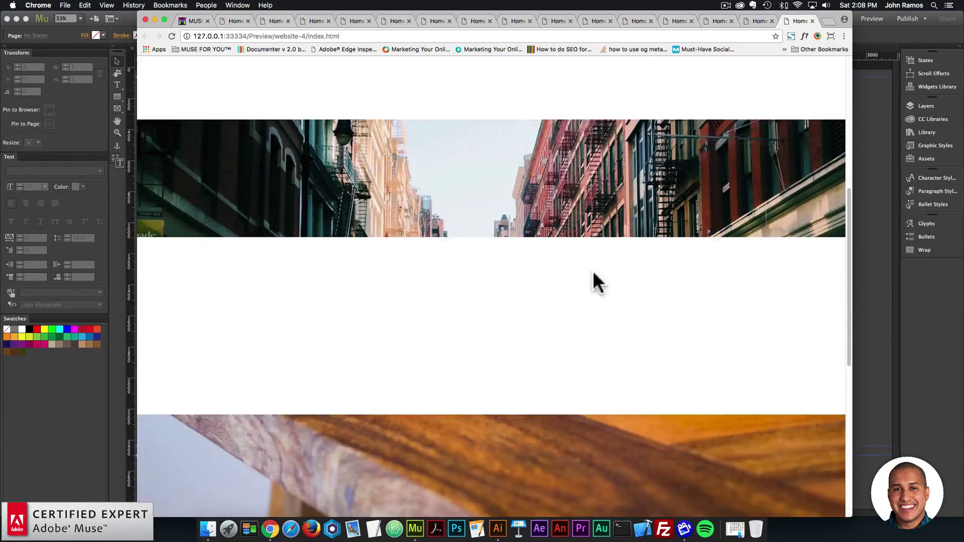
scroll(595, 274, "down", 2)
scroll(597, 261, "up", 3)
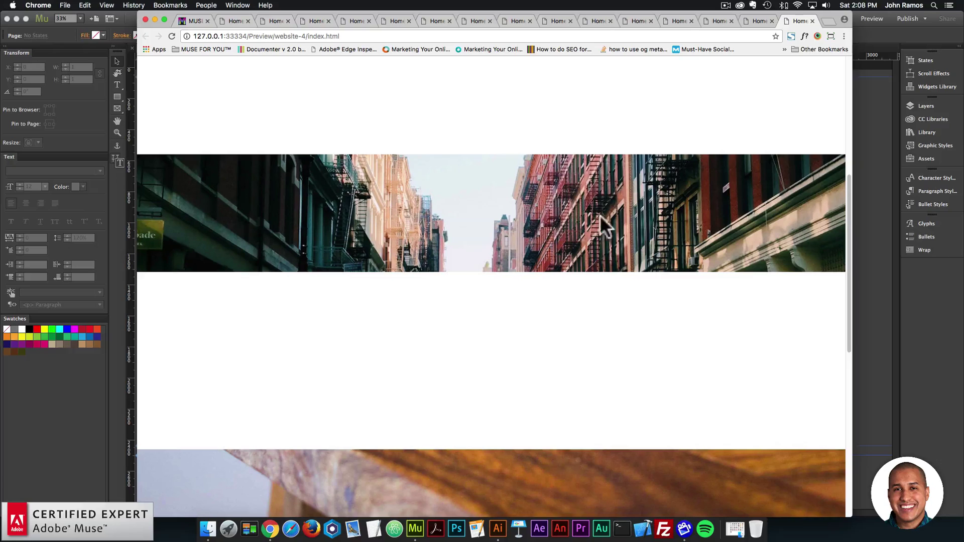
scroll(602, 177, "up", 5)
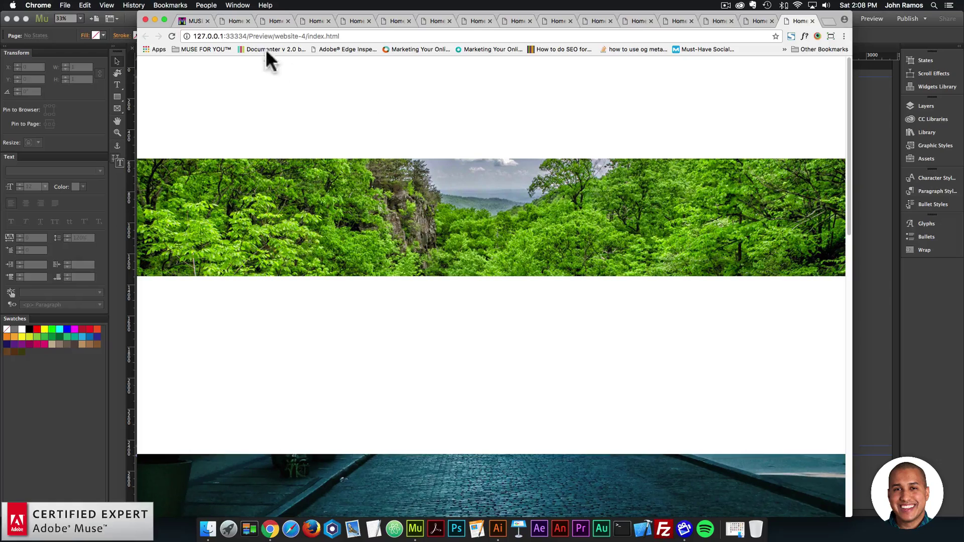
Go from the Fixed Background Parallax Effect demo page back to the widget's product page in the shop
left_click(184, 18)
scroll(553, 108, "up", 2)
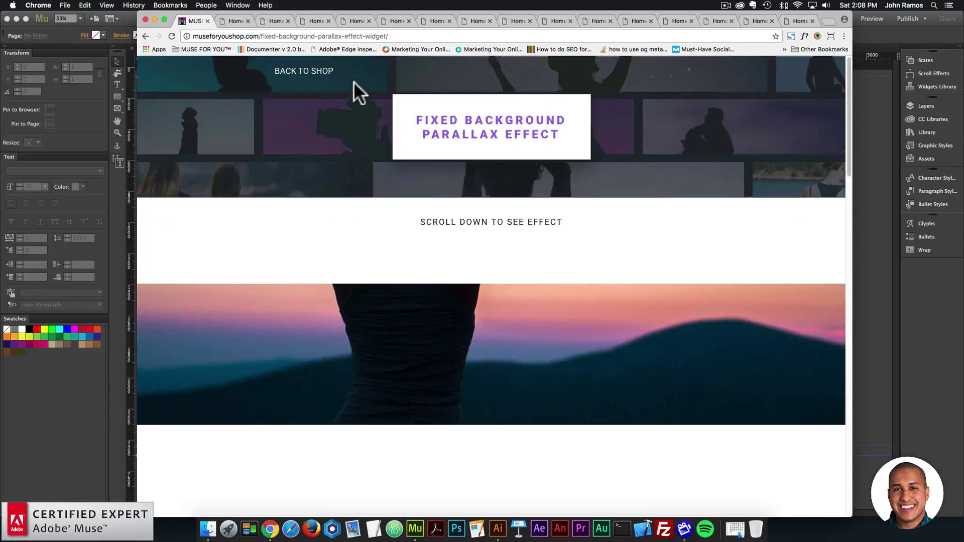
left_click(304, 72)
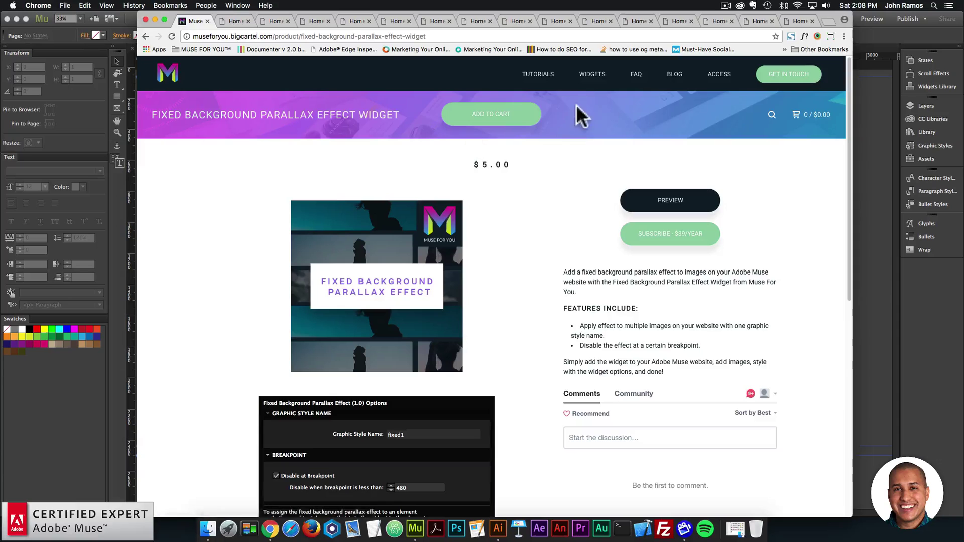
Open the shop's widgets listing and look through the newest widgets, including Fixed Background Parallax Effect
left_click(589, 80)
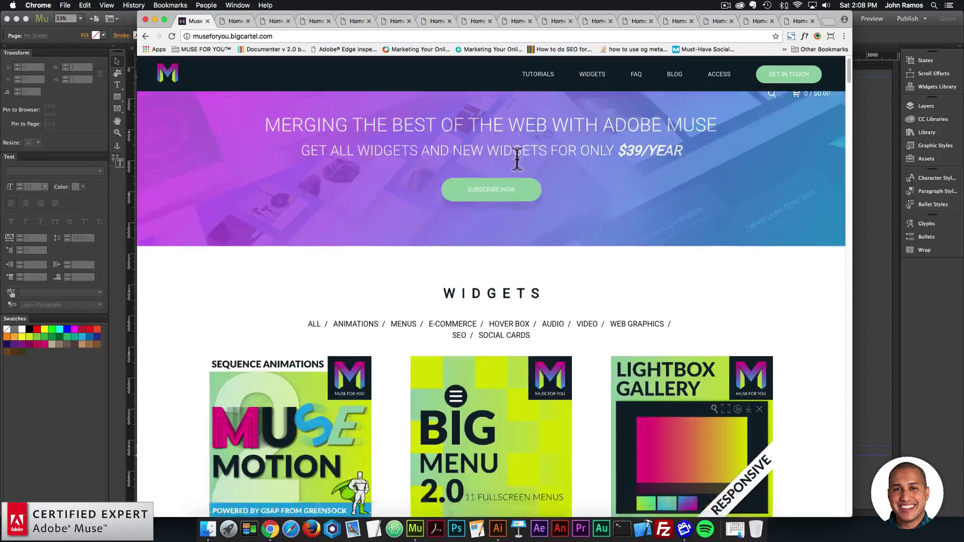
scroll(495, 183, "down", 6)
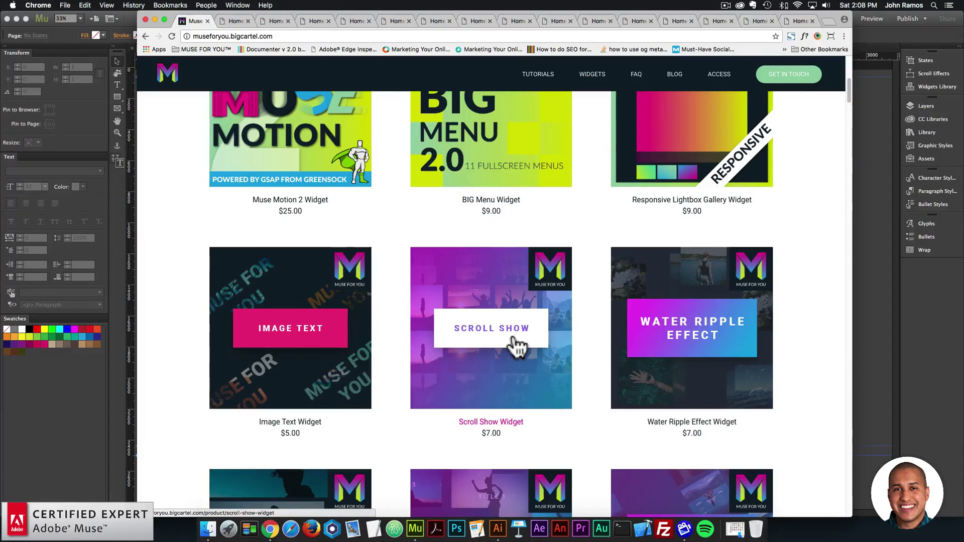
scroll(703, 336, "down", 2)
scroll(269, 468, "down", 2)
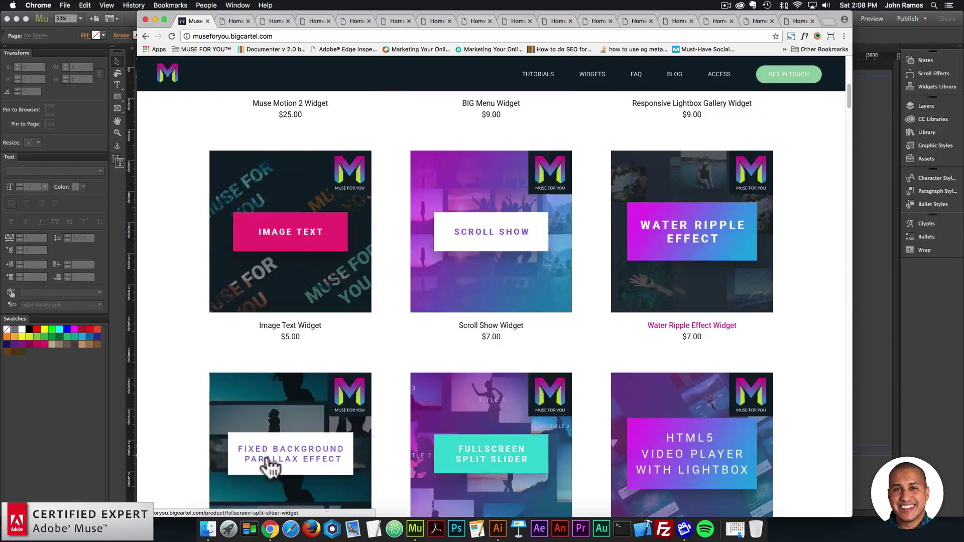
scroll(301, 442, "down", 1)
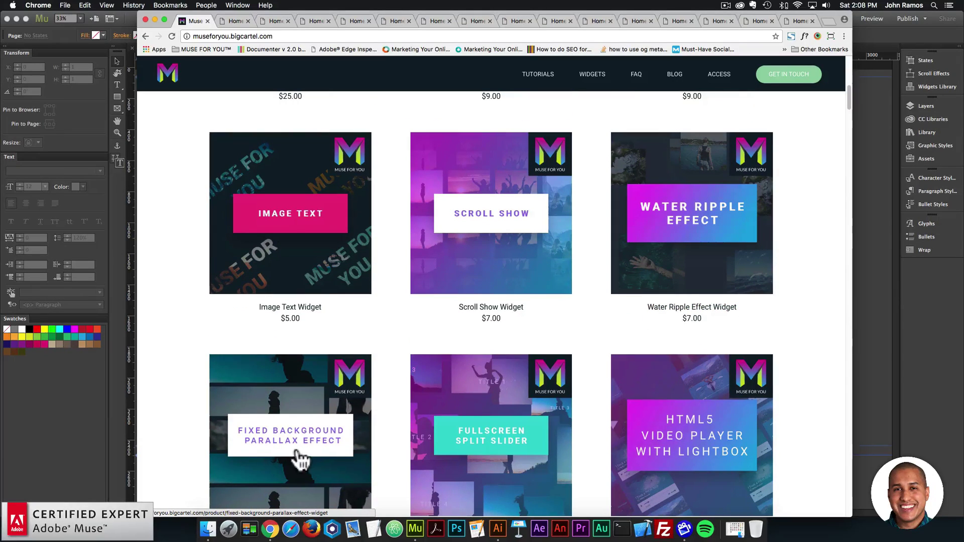
Open museforyoushop.com in a new browser tab
left_click(828, 20)
type("museforyoushop.com")
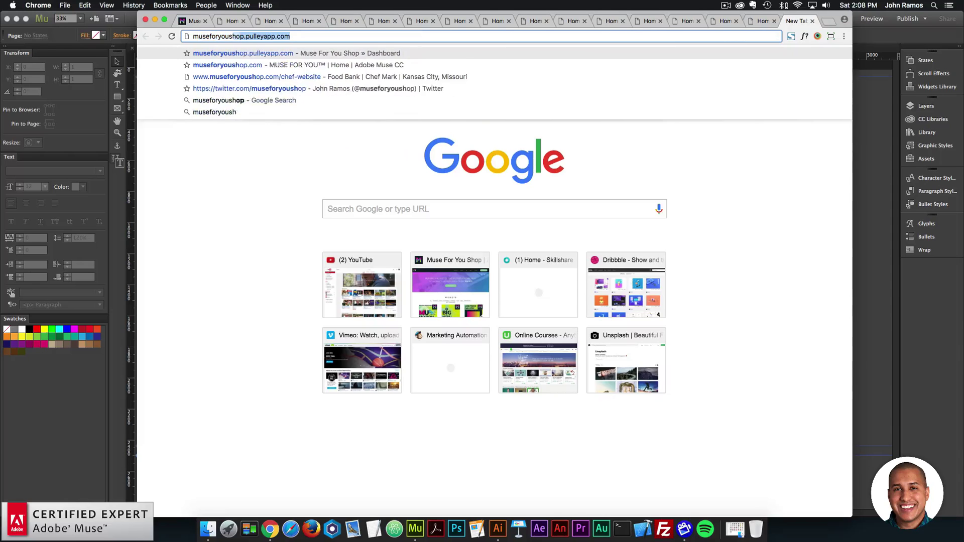
key("Return")
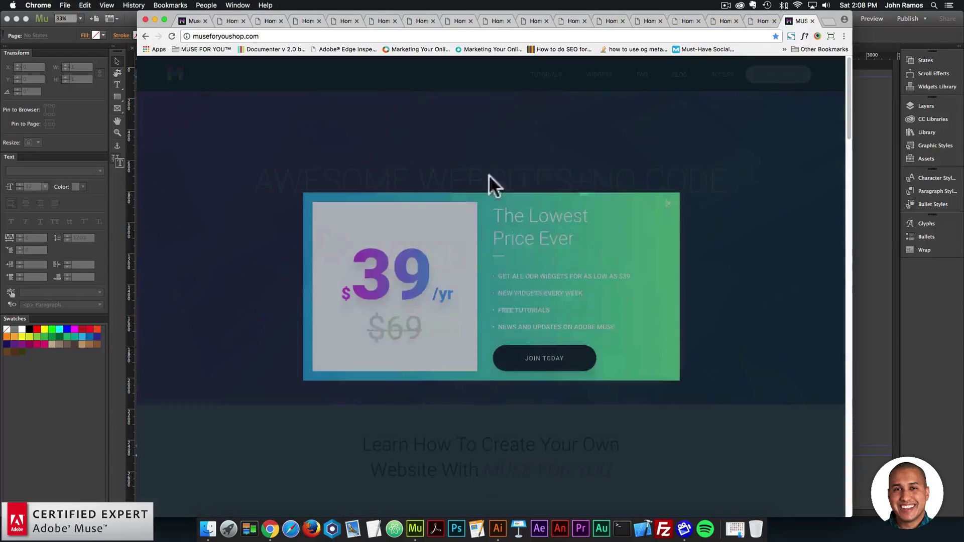
Follow the $39/yr join offer to the widget shop and open the Image Text Widget's product page
left_click(560, 365)
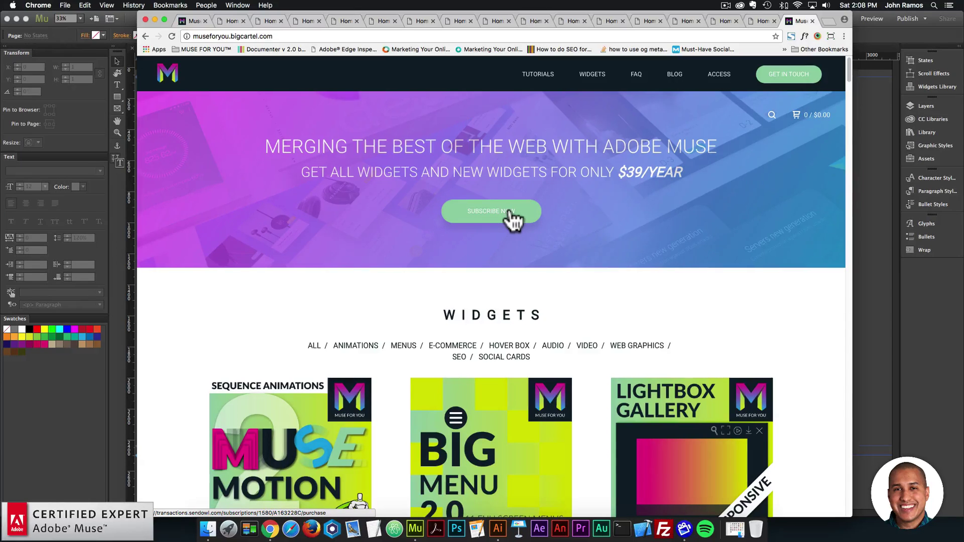
scroll(517, 221, "down", 5)
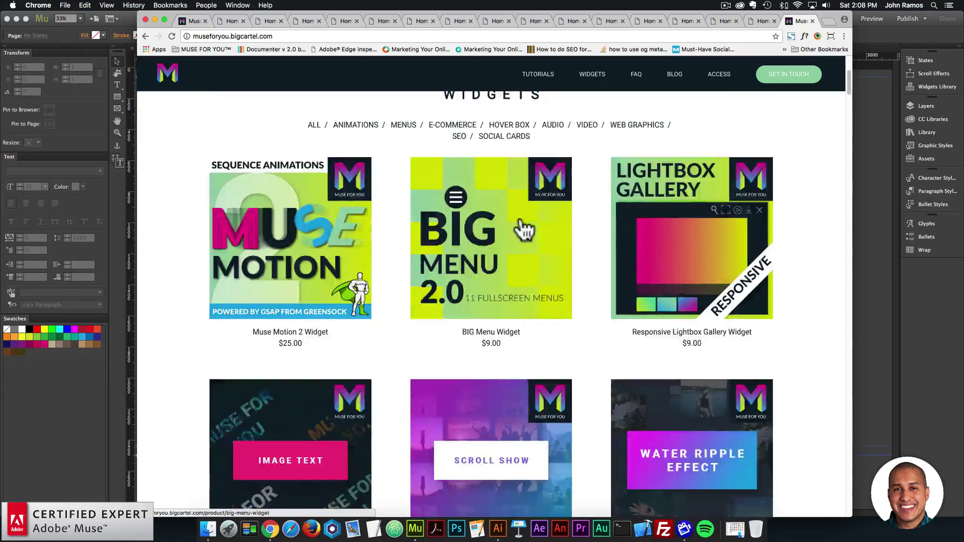
left_click(305, 428)
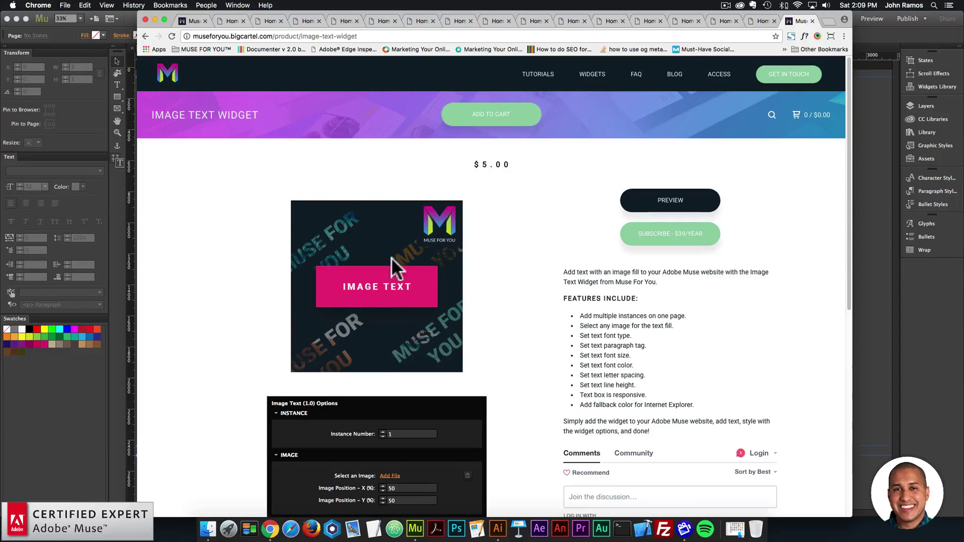